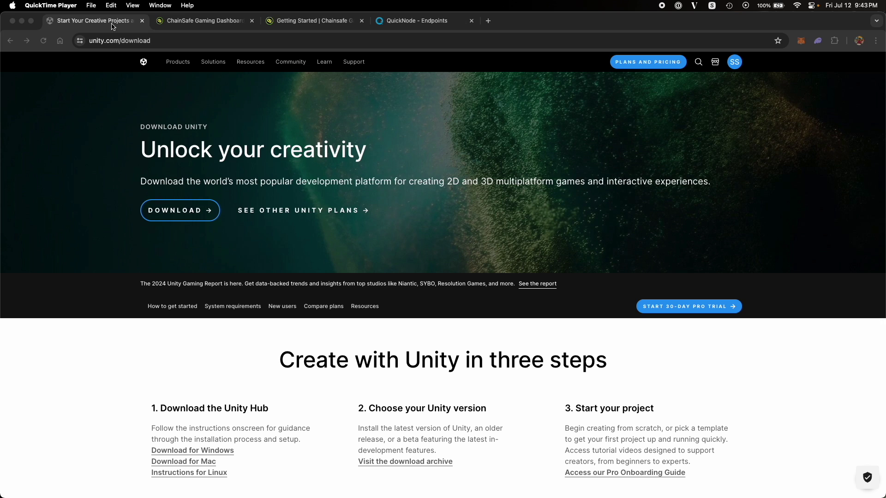
- Launch Unity Hub from Spotlight and view Installs, showing Unity 2022.3.37f1 with WebGL and macOS
{"action": "left_click", "coordinate": [181, 41]}
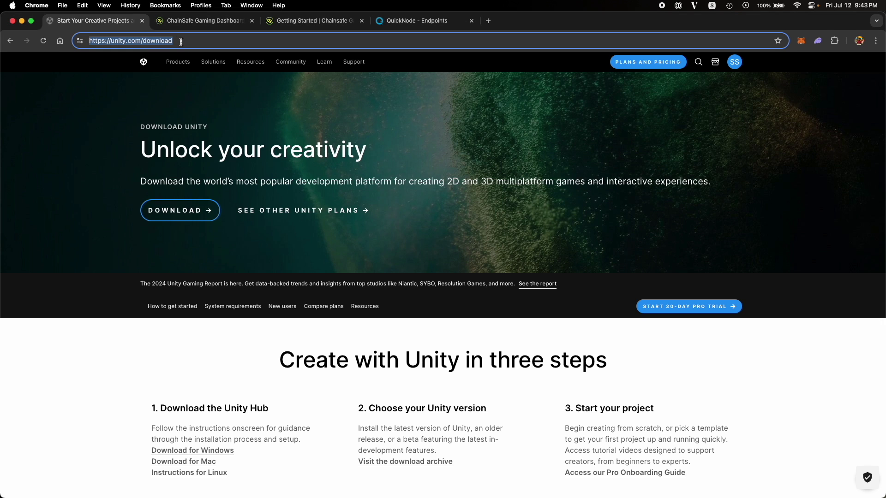
{"action": "key", "text": "super+space"}
{"action": "type", "text": "uni"}
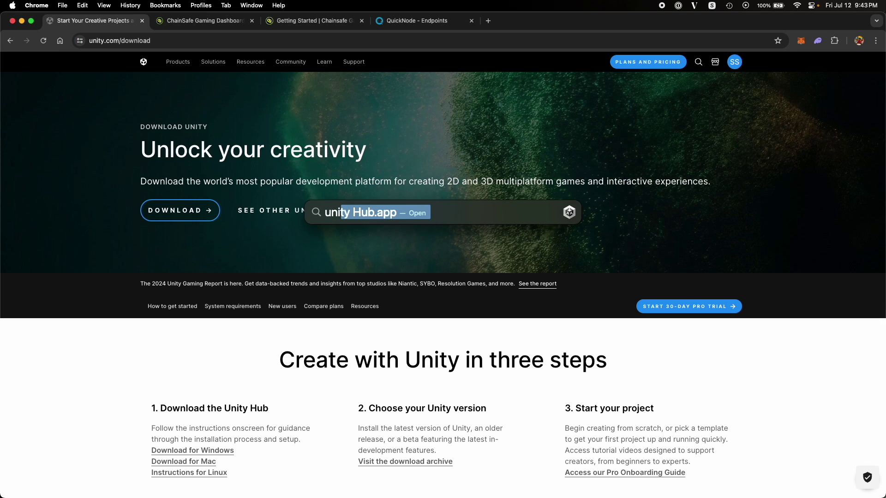
{"action": "key", "text": "Return"}
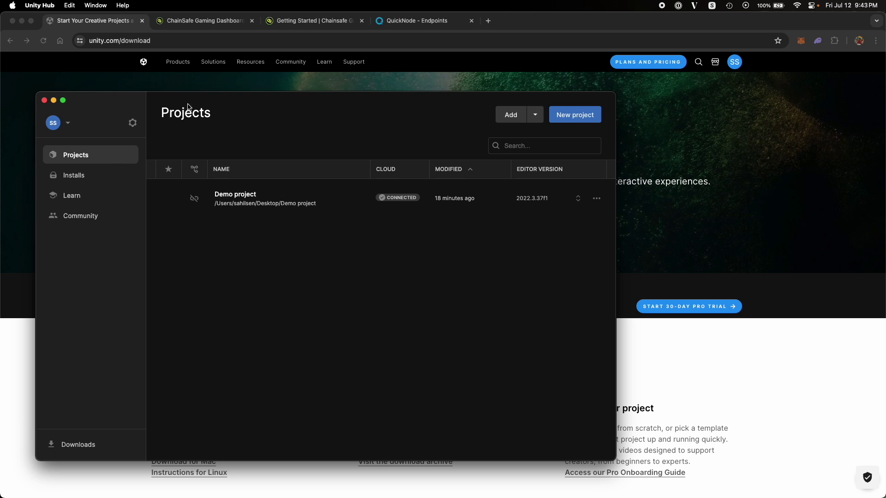
{"action": "left_click_drag", "start_coordinate": [224, 104], "coordinate": [278, 105]}
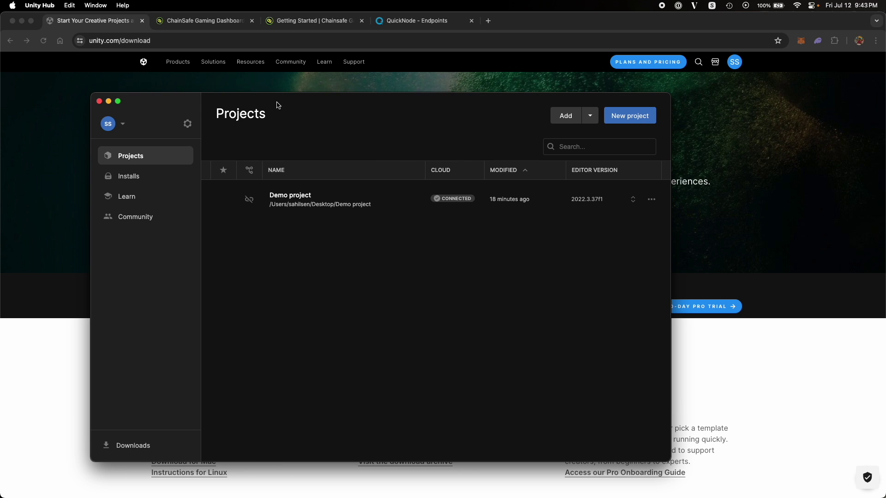
{"action": "left_click", "coordinate": [146, 181]}
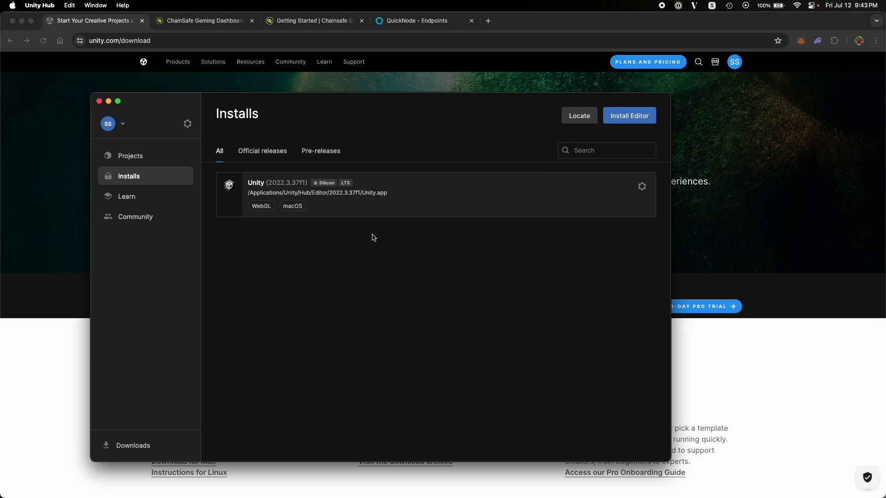
{"action": "left_click", "coordinate": [618, 121]}
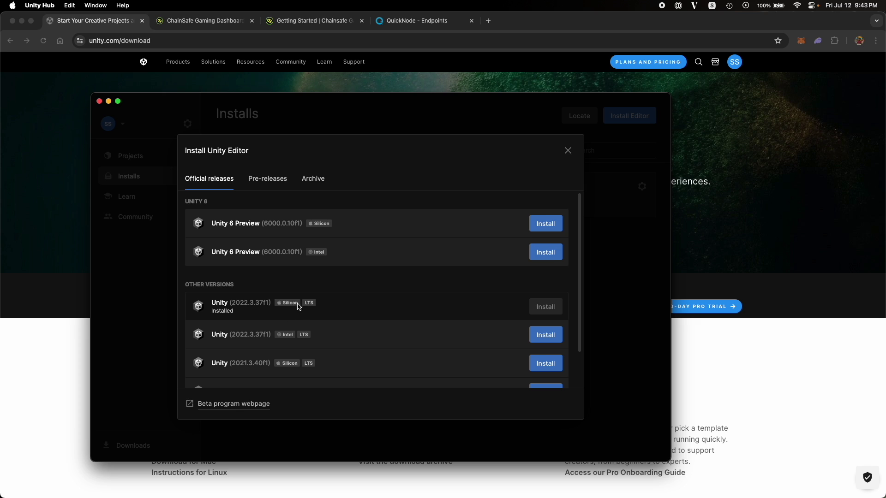
{"action": "scroll", "coordinate": [324, 319], "scroll_direction": "down", "scroll_amount": 2}
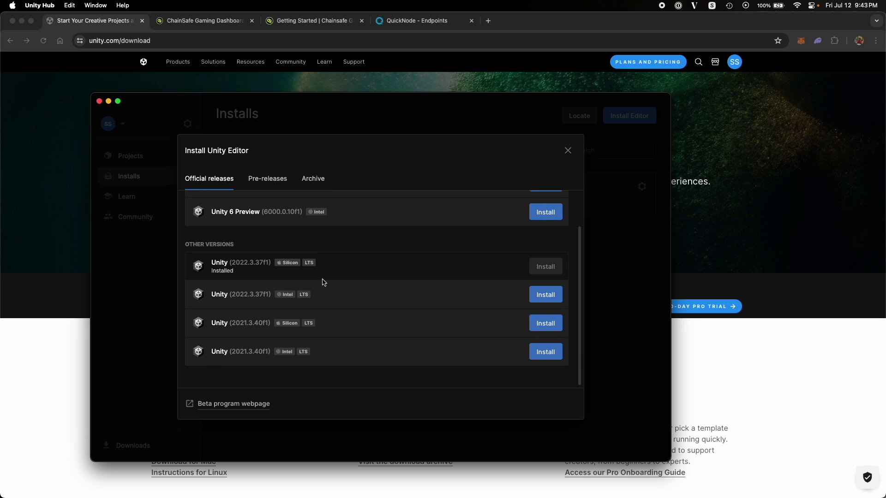
{"action": "scroll", "coordinate": [255, 338], "scroll_direction": "up", "scroll_amount": 2}
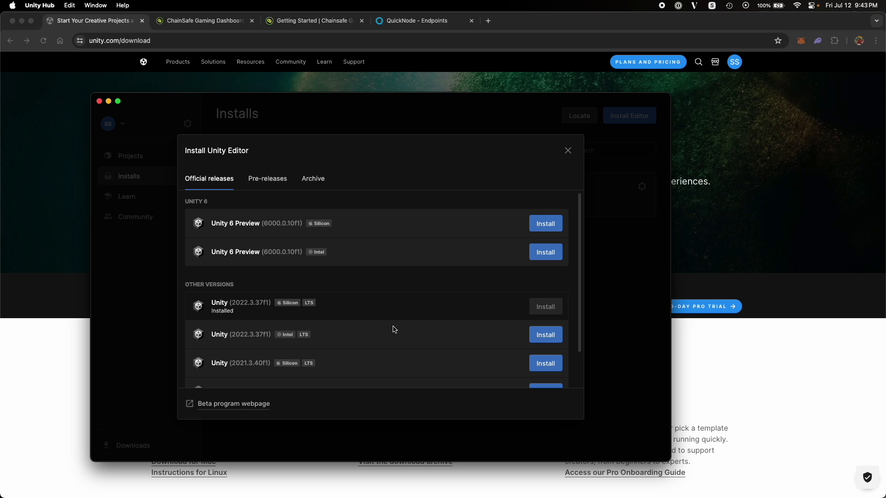
{"action": "left_click", "coordinate": [542, 335]}
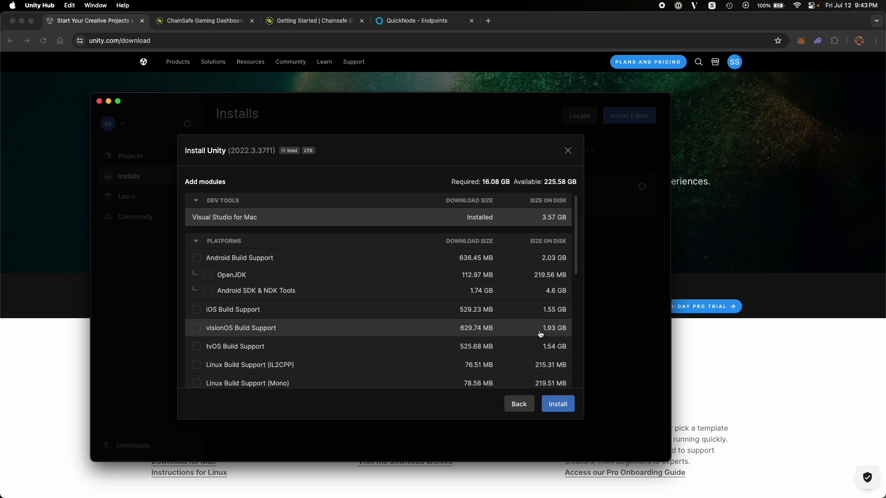
{"action": "scroll", "coordinate": [286, 300], "scroll_direction": "down", "scroll_amount": 10}
{"action": "scroll", "coordinate": [258, 323], "scroll_direction": "up", "scroll_amount": 8}
{"action": "scroll", "coordinate": [240, 341], "scroll_direction": "down", "scroll_amount": 3}
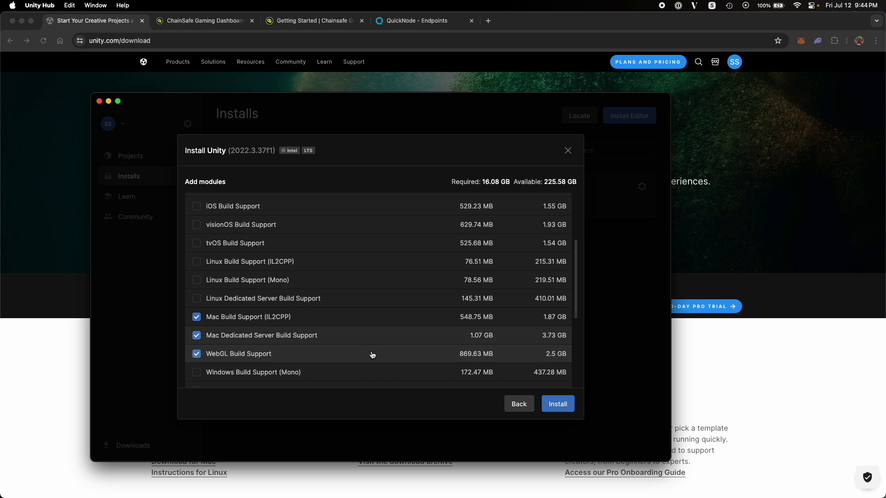
{"action": "left_click", "coordinate": [513, 406]}
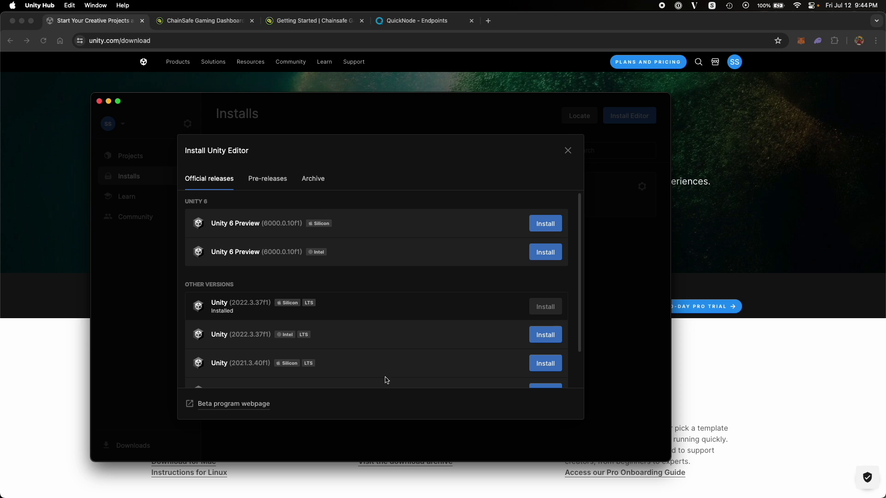
{"action": "left_click", "coordinate": [568, 150]}
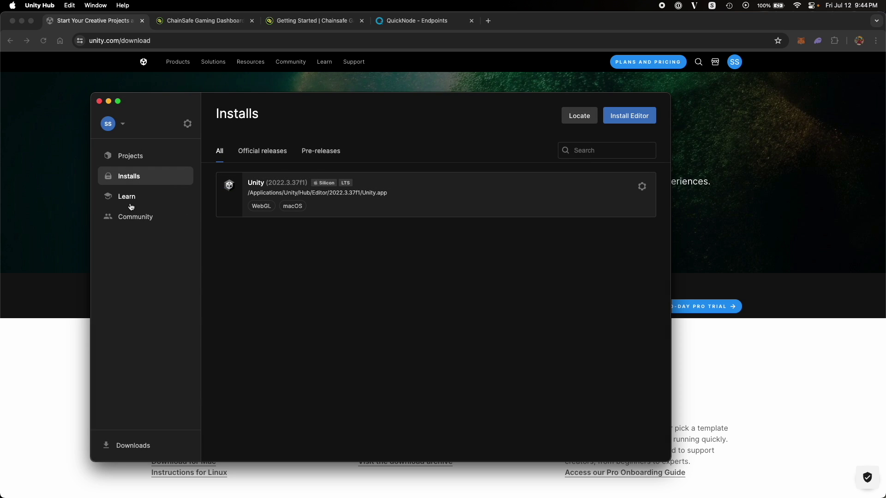
- Start a new Unity project from the empty 2D template
{"action": "left_click", "coordinate": [129, 157]}
{"action": "left_click", "coordinate": [630, 117]}
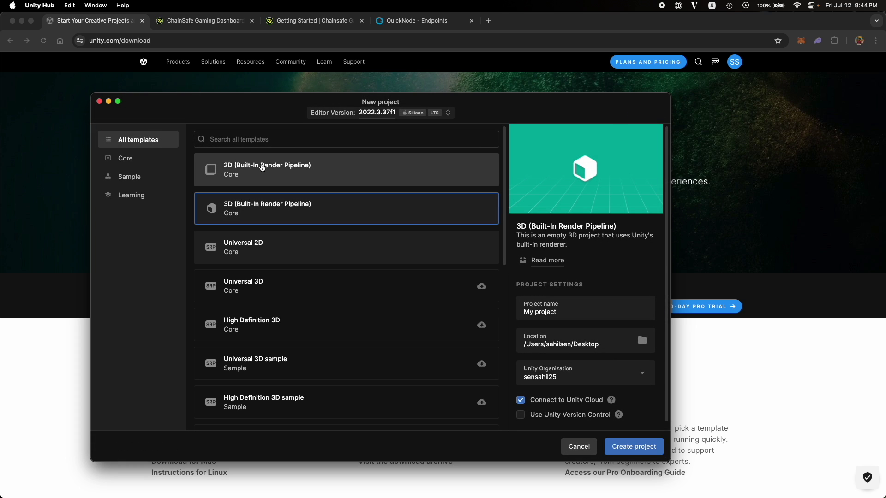
{"action": "left_click", "coordinate": [262, 167]}
- Name the project 'Video Demo Game', keep the Desktop location, and create it
{"action": "double_click", "coordinate": [581, 315]}
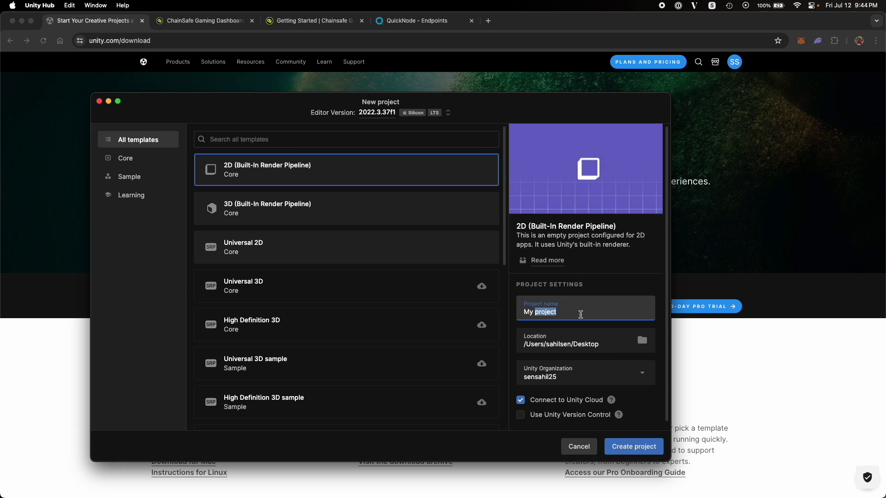
{"action": "triple_click", "coordinate": [580, 314]}
{"action": "type", "text": "Video Demo Game"}
{"action": "left_click", "coordinate": [611, 346]}
{"action": "left_click", "coordinate": [479, 366]}
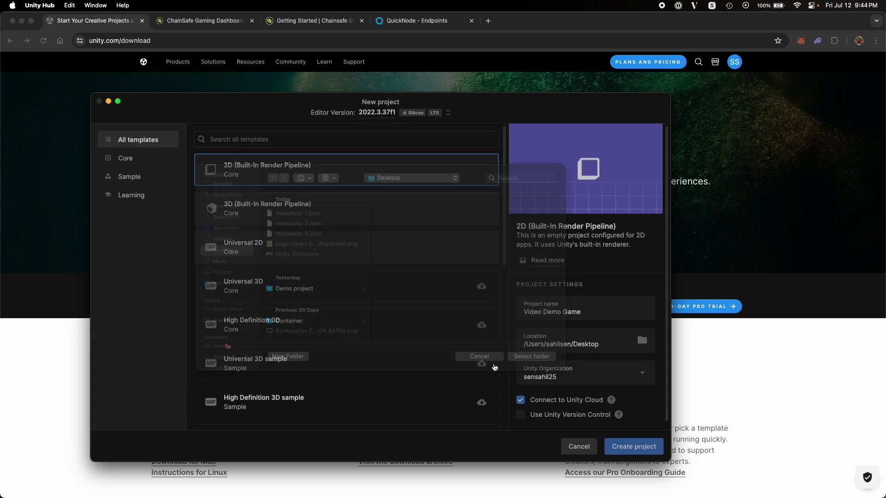
{"action": "left_click", "coordinate": [652, 451]}
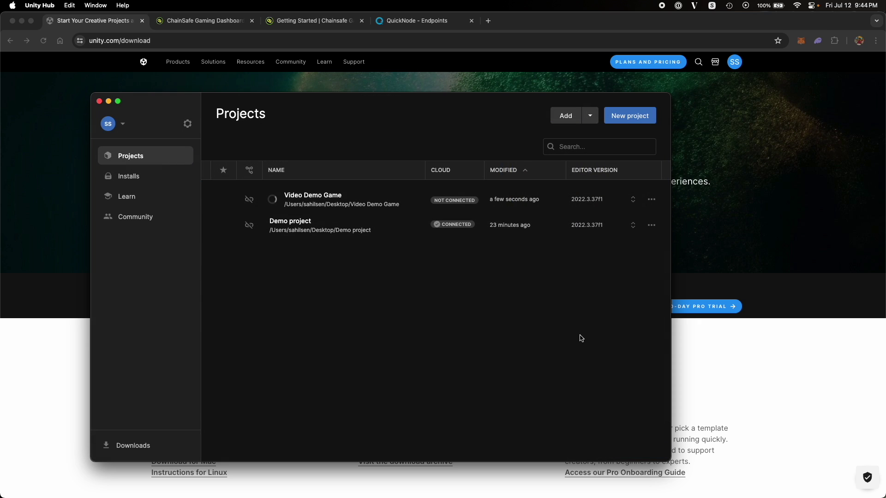
{"action": "left_click", "coordinate": [218, 23]}
- Fill in the account e-mail and request a sign-in verification code
{"action": "left_click", "coordinate": [179, 42]}
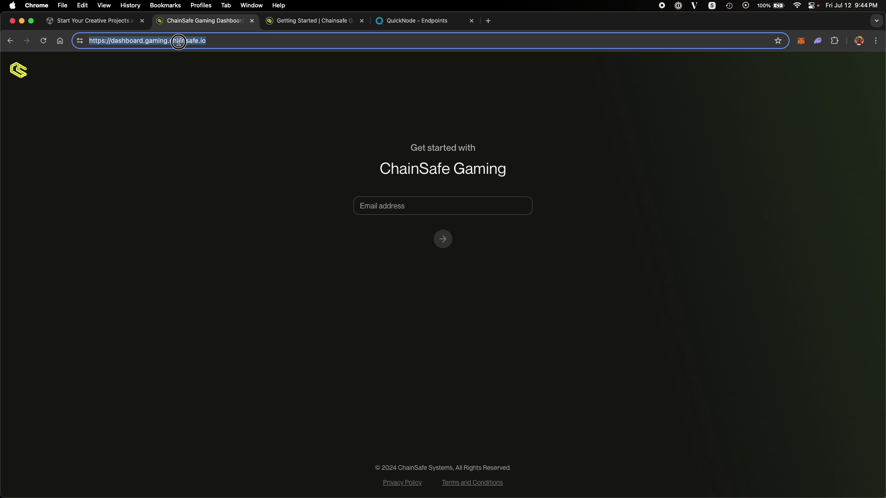
{"action": "left_click", "coordinate": [391, 206]}
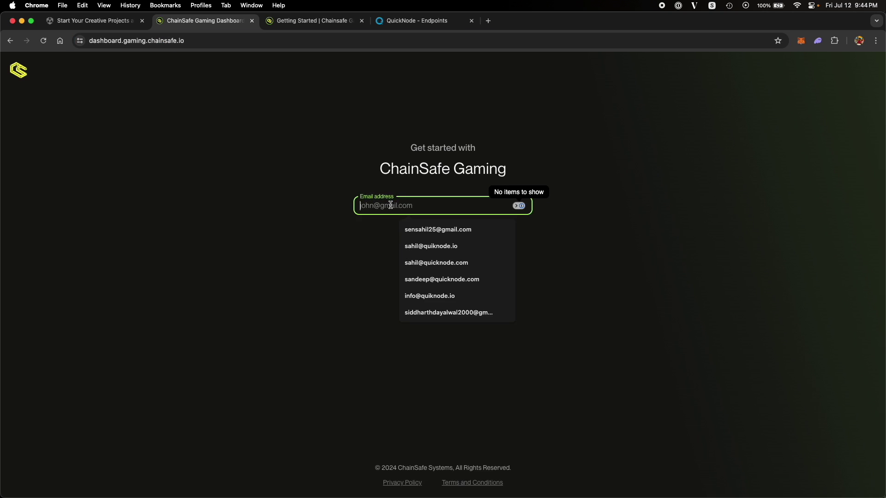
{"action": "left_click", "coordinate": [427, 230]}
{"action": "left_click", "coordinate": [444, 242]}
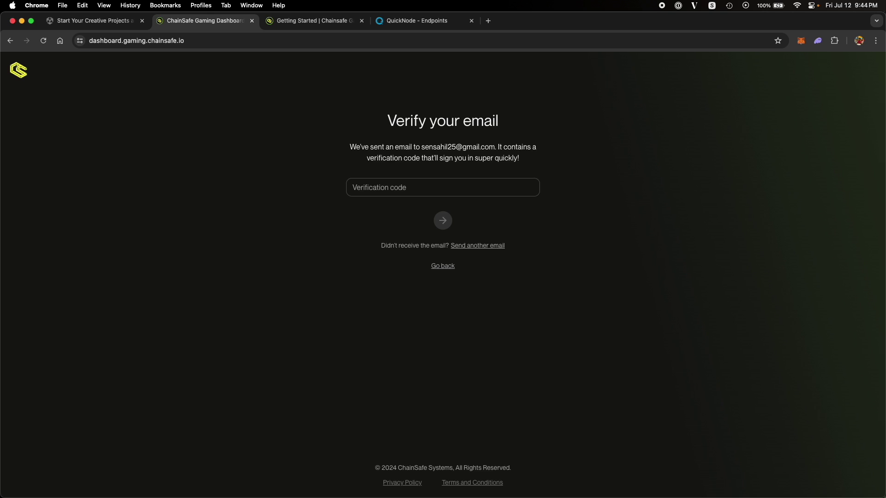
- Paste the emailed verification code and sign in to the dashboard
{"action": "left_click", "coordinate": [420, 185]}
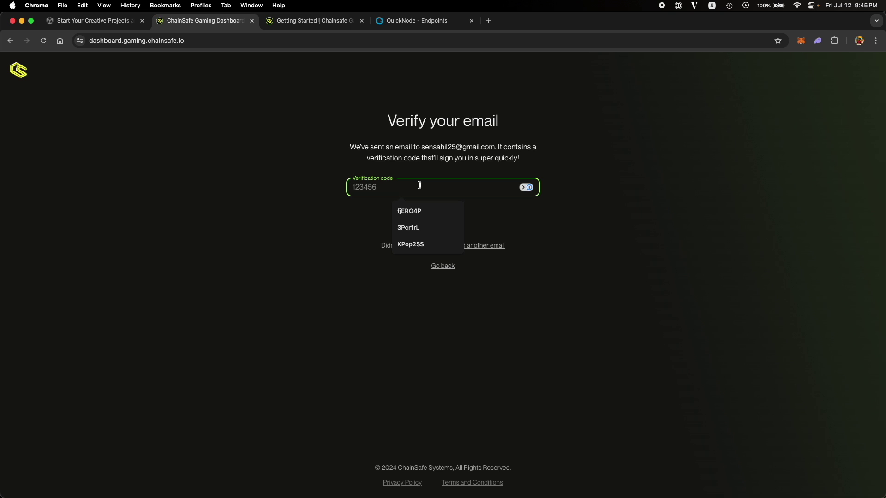
{"action": "key", "text": "super+v"}
{"action": "left_click", "coordinate": [284, 262]}
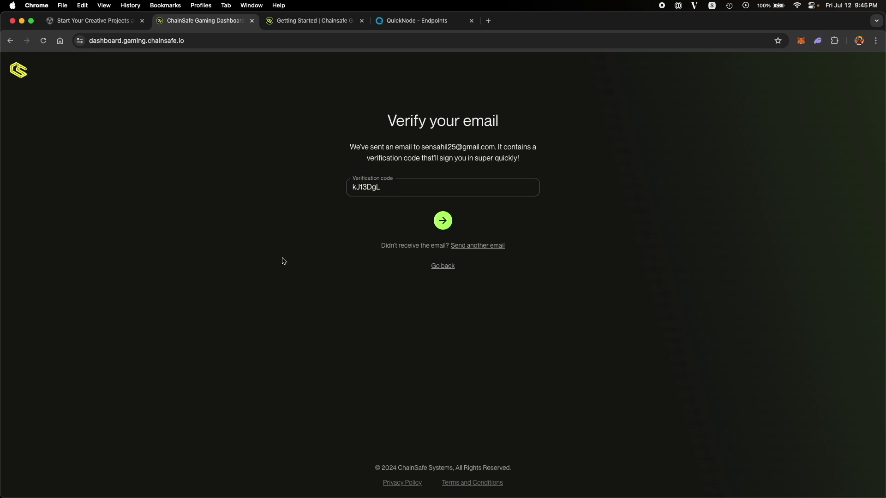
{"action": "left_click", "coordinate": [440, 223]}
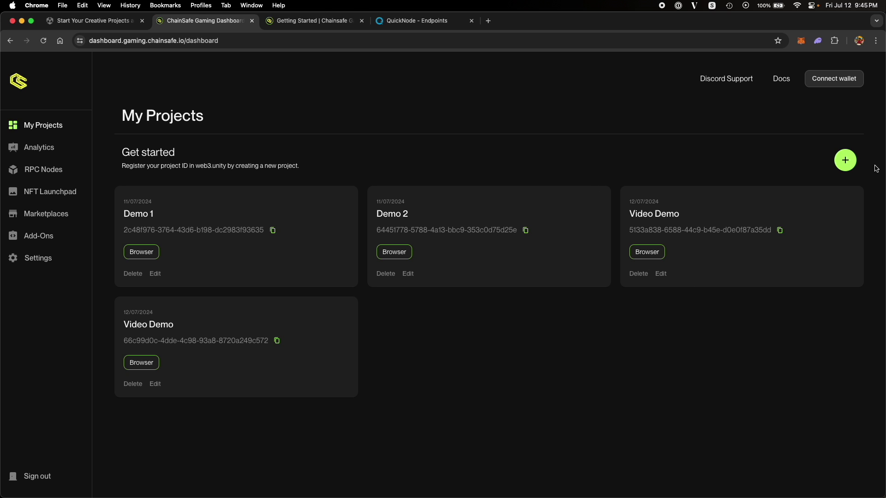
- Create a dashboard project 'Video Demo Game' with stage Building and the Browser platform
{"action": "left_click", "coordinate": [845, 160]}
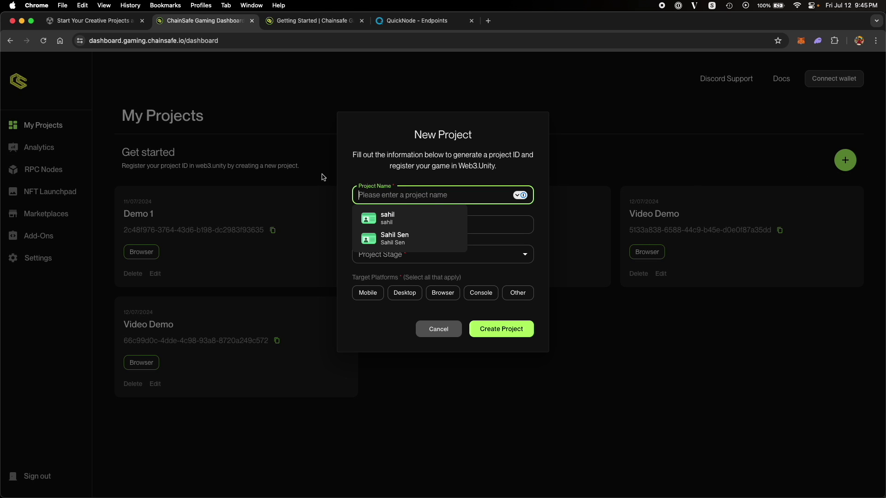
{"action": "type", "text": "Vide"}
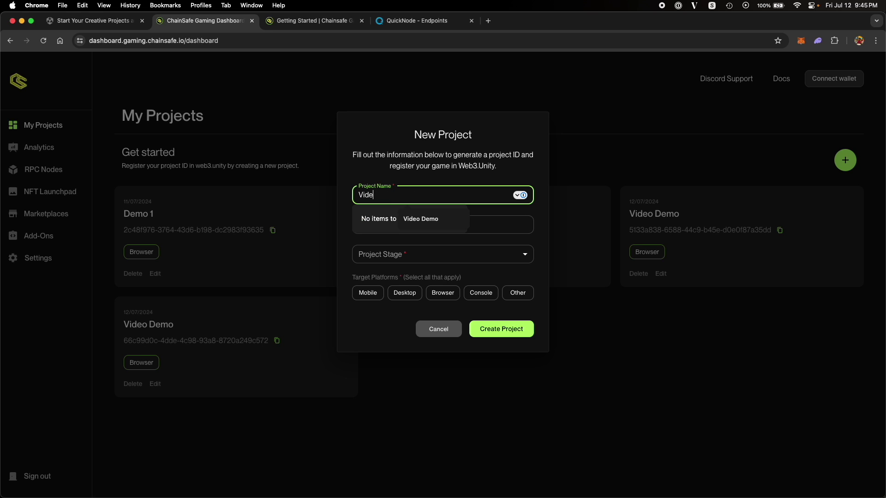
{"action": "type", "text": "o Demo Game"}
{"action": "left_click", "coordinate": [507, 131]}
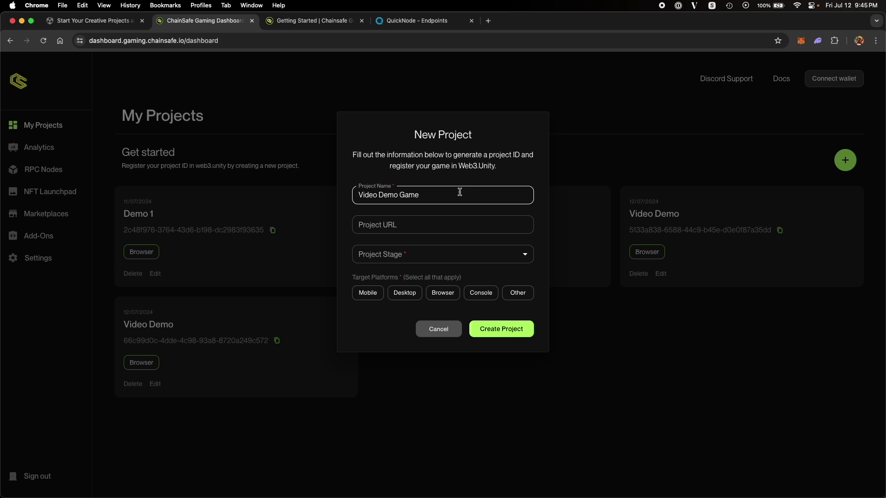
{"action": "left_click", "coordinate": [490, 256]}
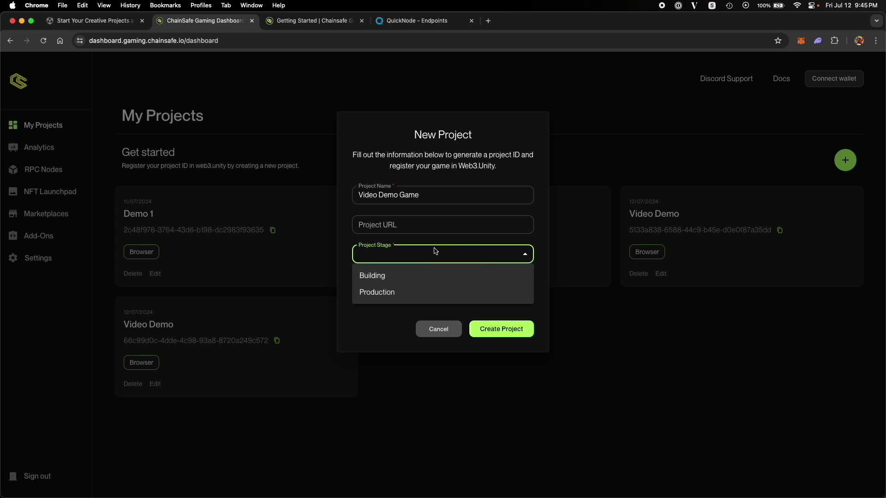
{"action": "left_click", "coordinate": [380, 277]}
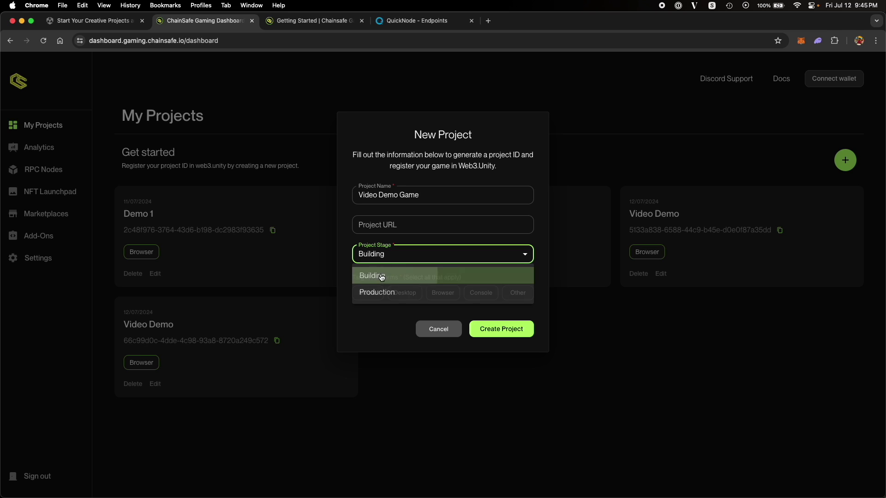
{"action": "left_click", "coordinate": [453, 295]}
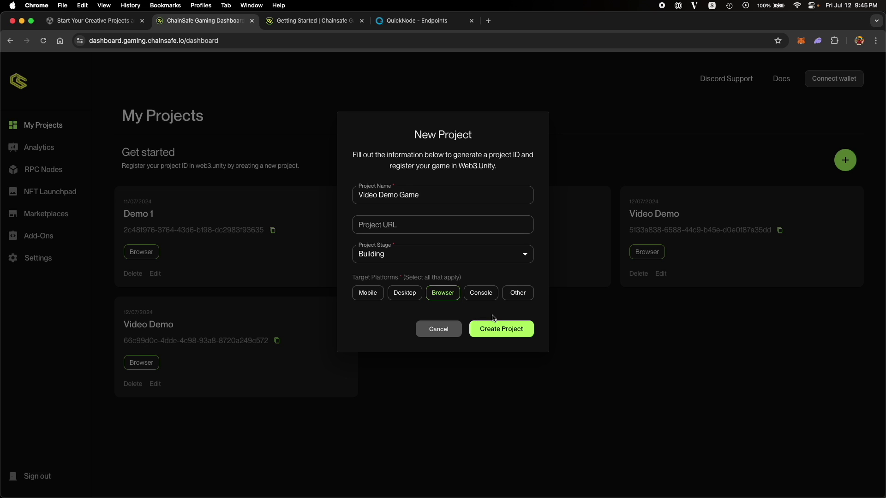
{"action": "left_click", "coordinate": [498, 328]}
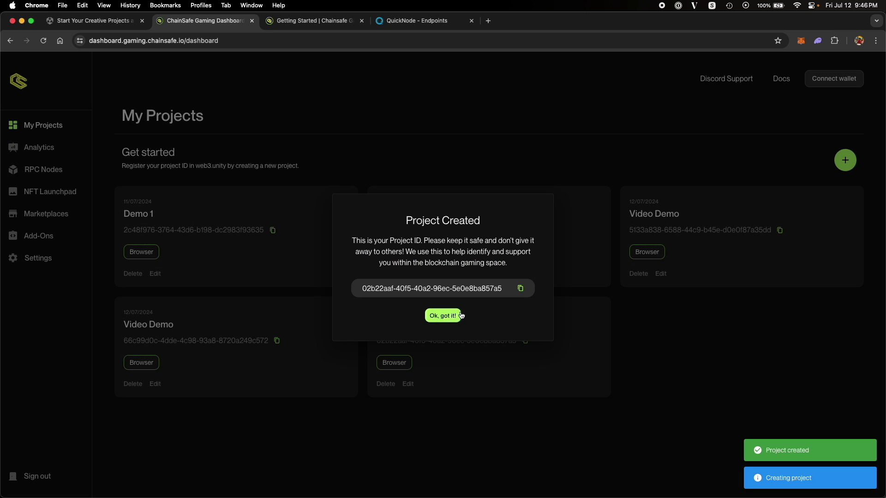
- Select the new project ID and switch over to the Unity Editor
{"action": "triple_click", "coordinate": [491, 287]}
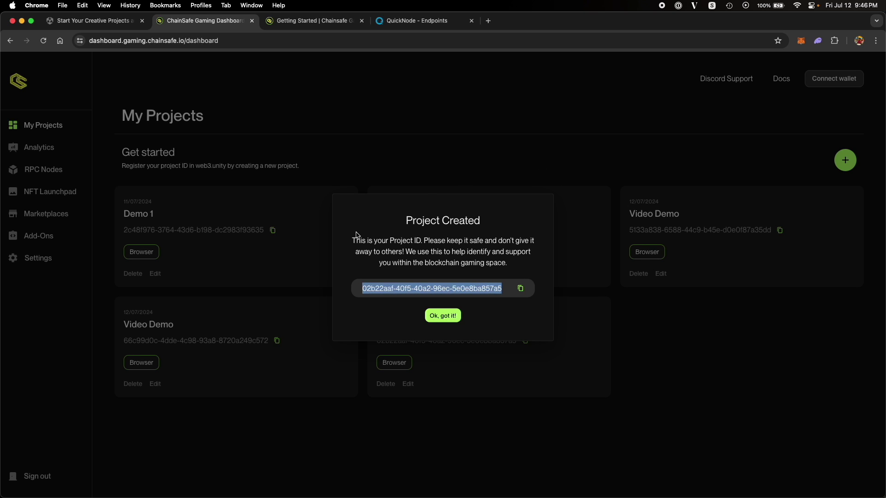
{"action": "key", "text": "ctrl+Up"}
{"action": "left_click", "coordinate": [340, 201]}
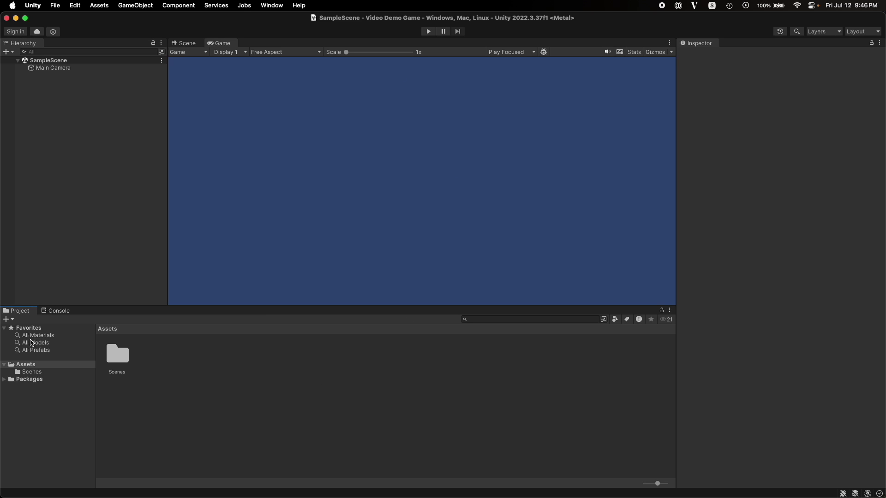
- Select the Assets folder and open Window > Package Manager
{"action": "left_click", "coordinate": [4, 365]}
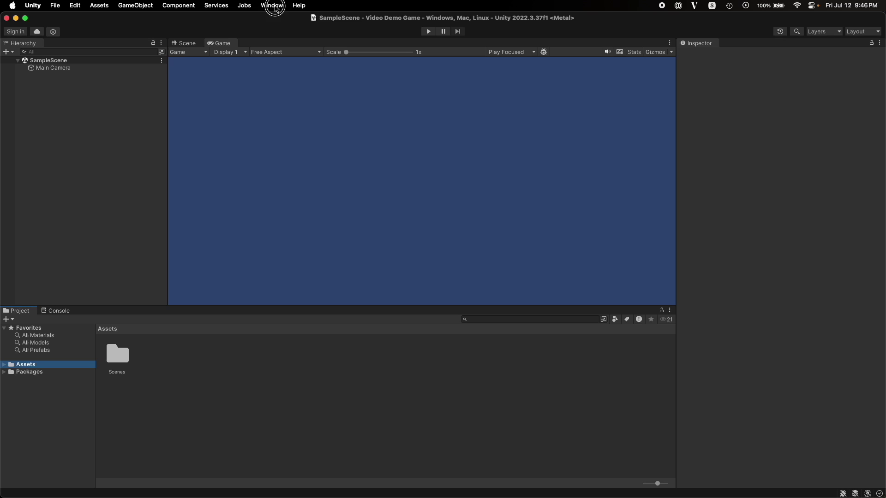
{"action": "left_click", "coordinate": [273, 6]}
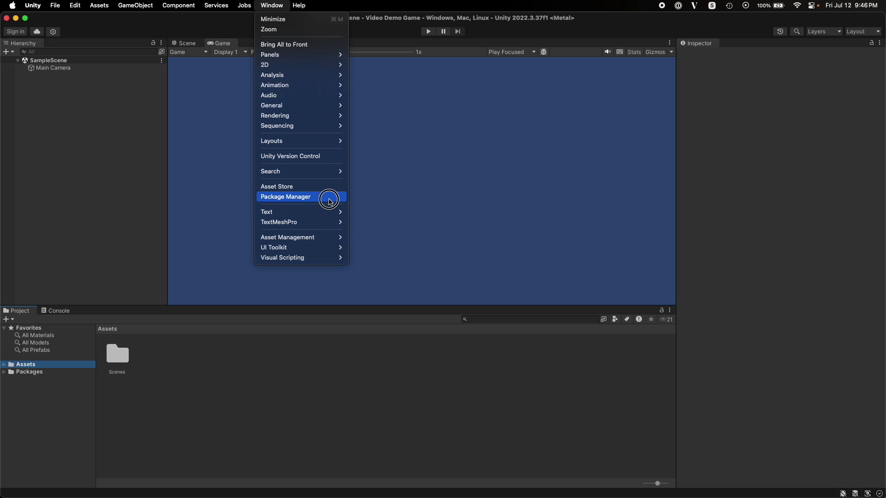
{"action": "left_click", "coordinate": [330, 201]}
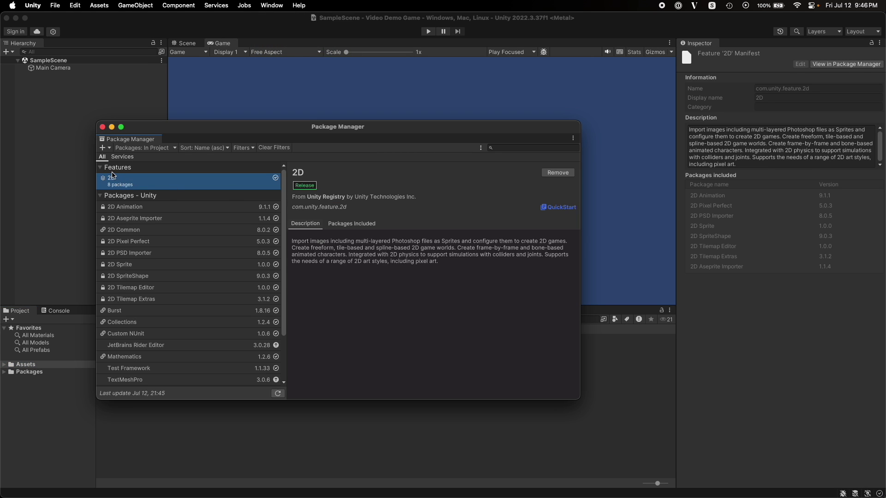
{"action": "key", "text": "ctrl+Up"}
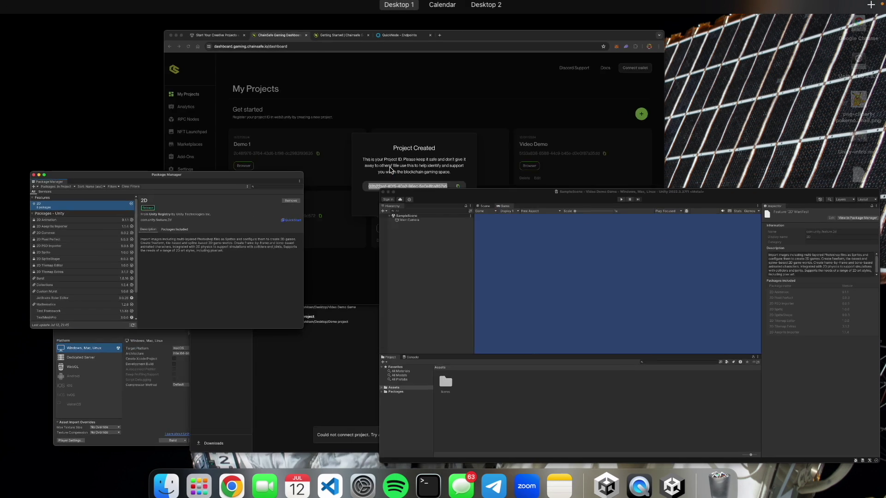
- Switch to the ChainSafe Getting Started docs tab and review its docs.gaming.chainsafe.io address
{"action": "left_click", "coordinate": [376, 165]}
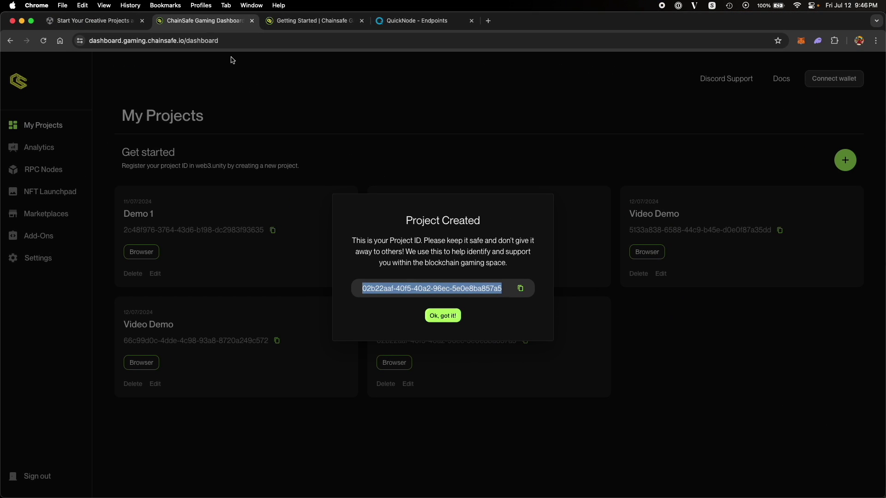
{"action": "left_click", "coordinate": [286, 22]}
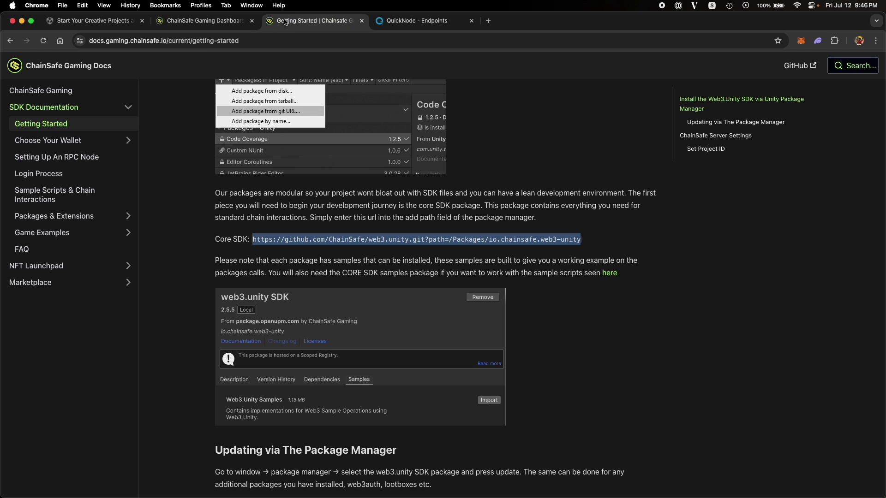
{"action": "left_click", "coordinate": [301, 41]}
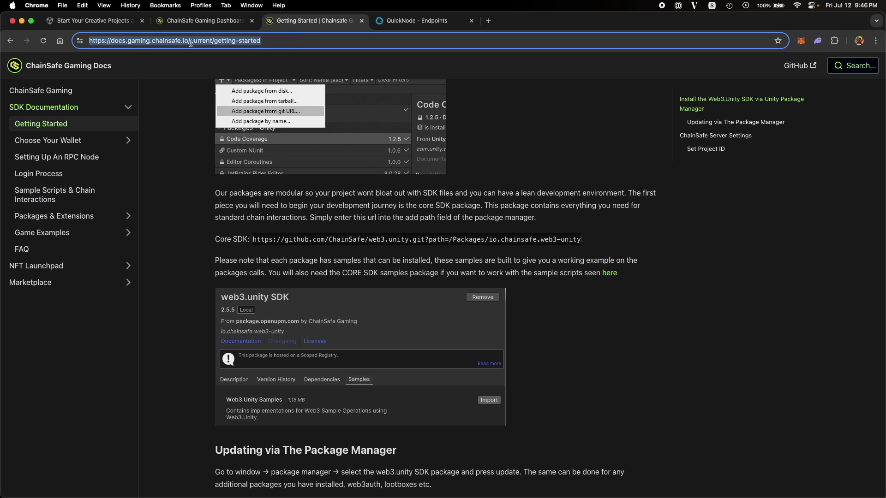
{"action": "double_click", "coordinate": [119, 41]}
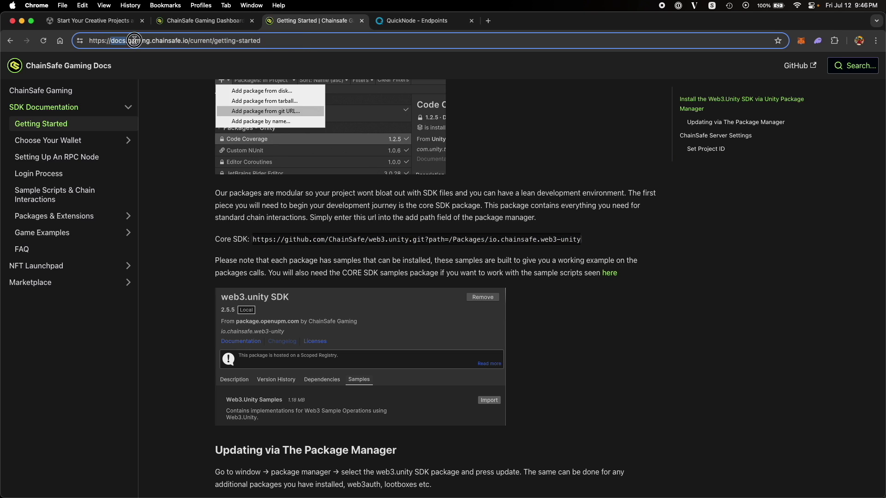
{"action": "double_click", "coordinate": [139, 41]}
{"action": "double_click", "coordinate": [158, 40]}
{"action": "double_click", "coordinate": [185, 41]}
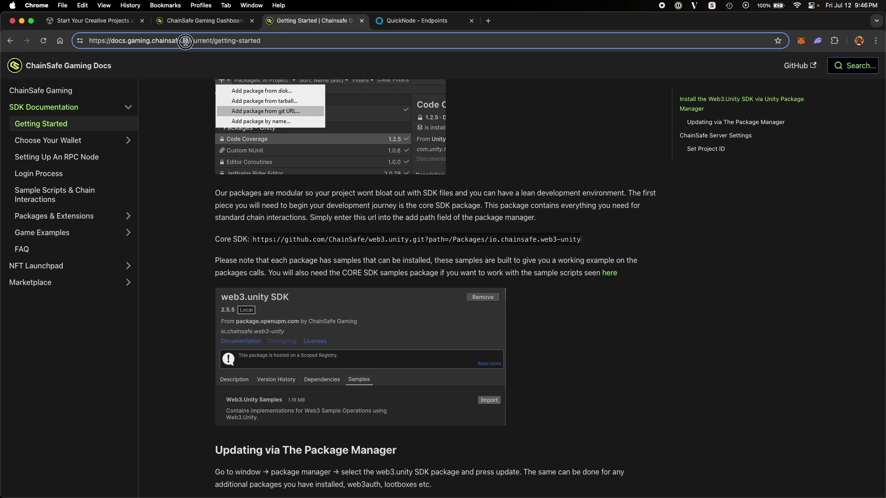
{"action": "left_click", "coordinate": [186, 96]}
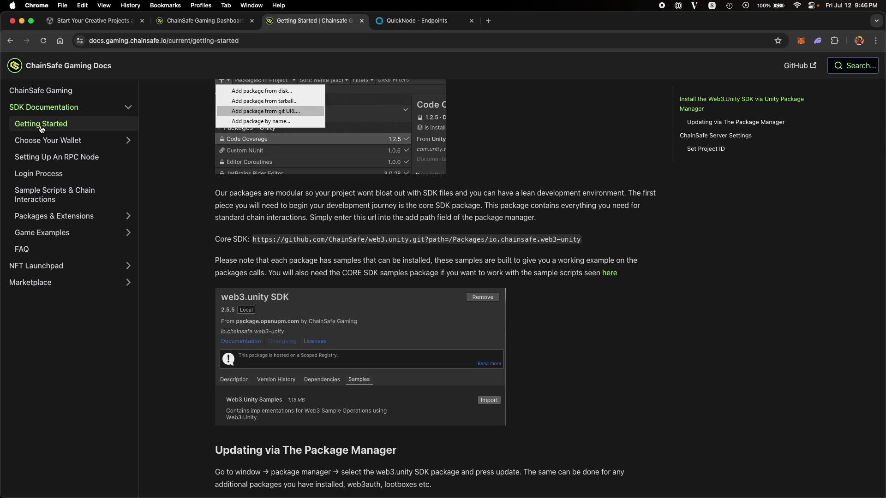
- Scroll to the installation section and copy the Core SDK git URL
{"action": "left_click", "coordinate": [42, 124]}
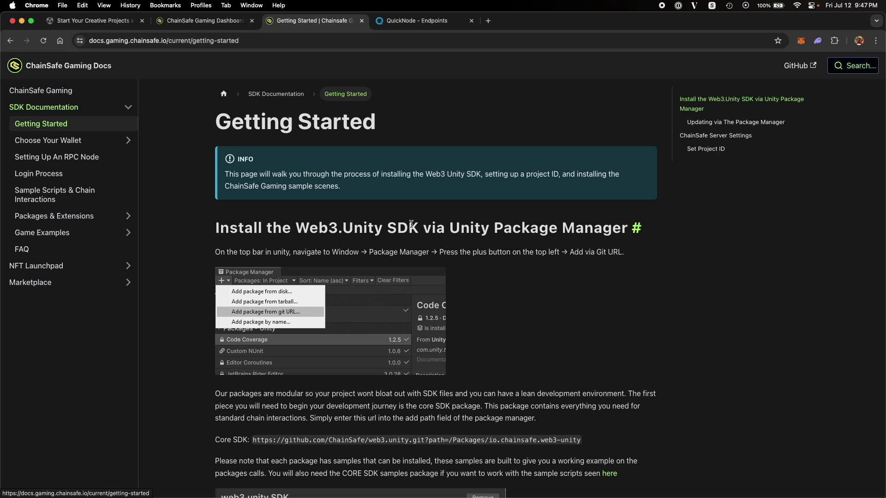
{"action": "scroll", "coordinate": [412, 225], "scroll_direction": "down", "scroll_amount": 5}
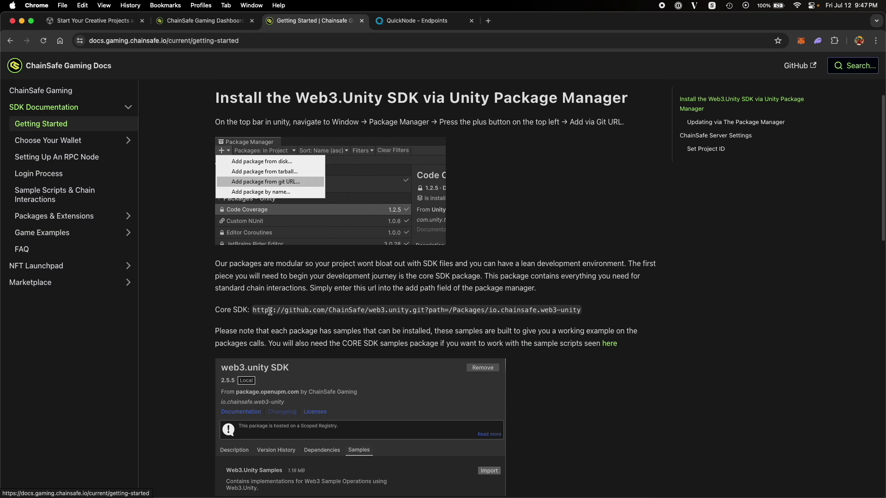
{"action": "left_click_drag", "start_coordinate": [252, 310], "coordinate": [579, 310]}
{"action": "right_click", "coordinate": [572, 307]}
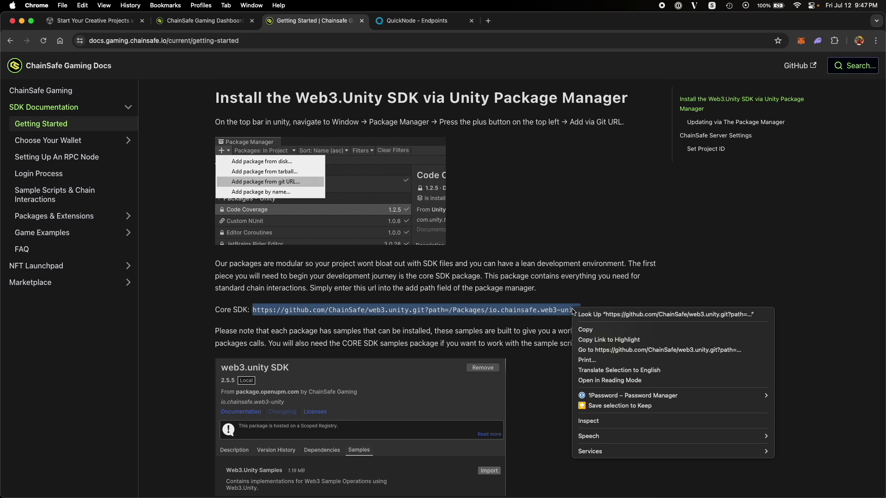
{"action": "left_click", "coordinate": [586, 328]}
{"action": "key", "text": "ctrl+Up"}
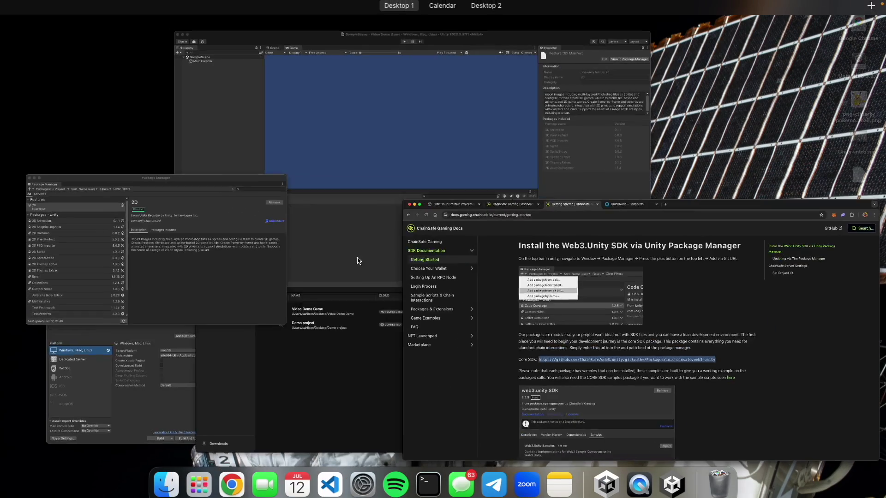
- Add the web3.unity package in Package Manager by pasting the Core SDK git URL
{"action": "left_click", "coordinate": [156, 235]}
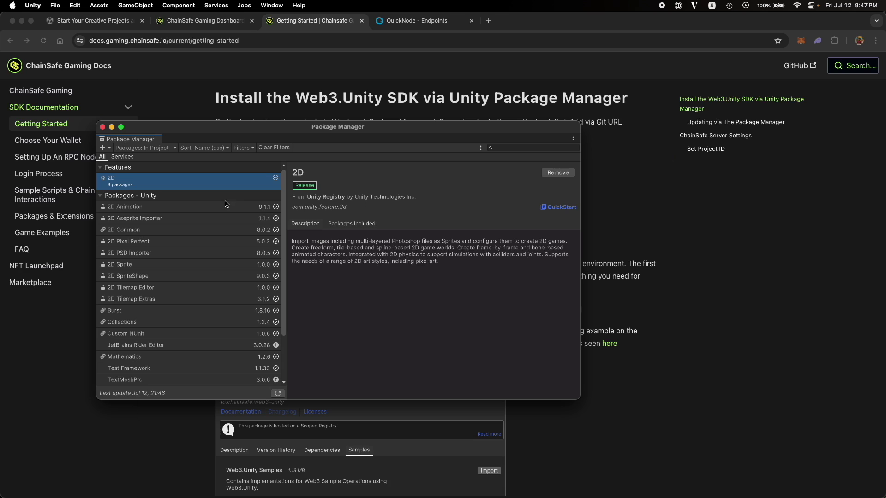
{"action": "left_click", "coordinate": [104, 148]}
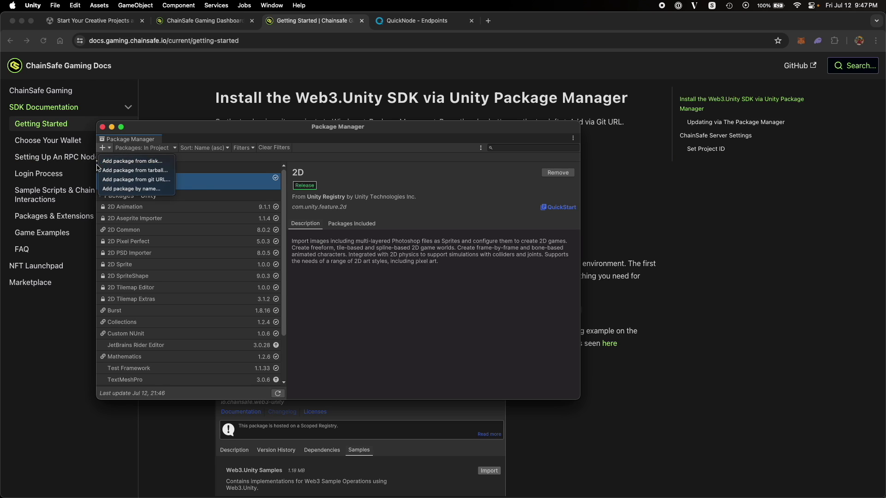
{"action": "left_click", "coordinate": [152, 180]}
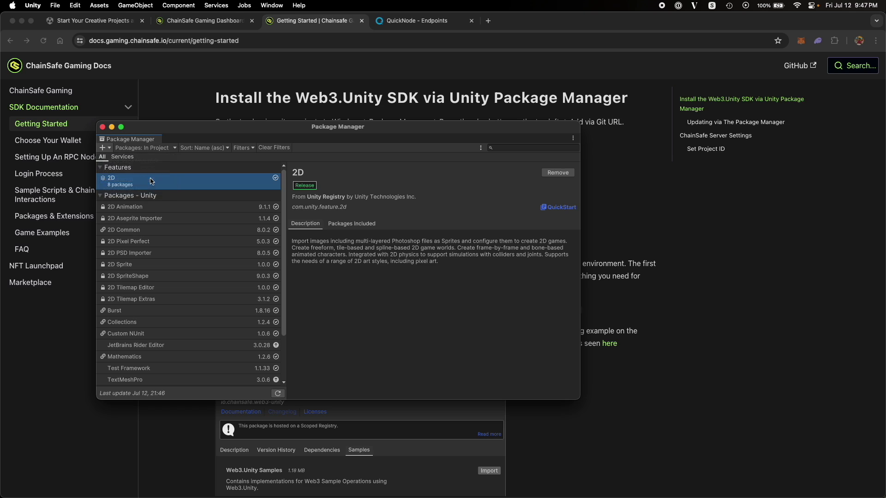
{"action": "left_click", "coordinate": [109, 151]}
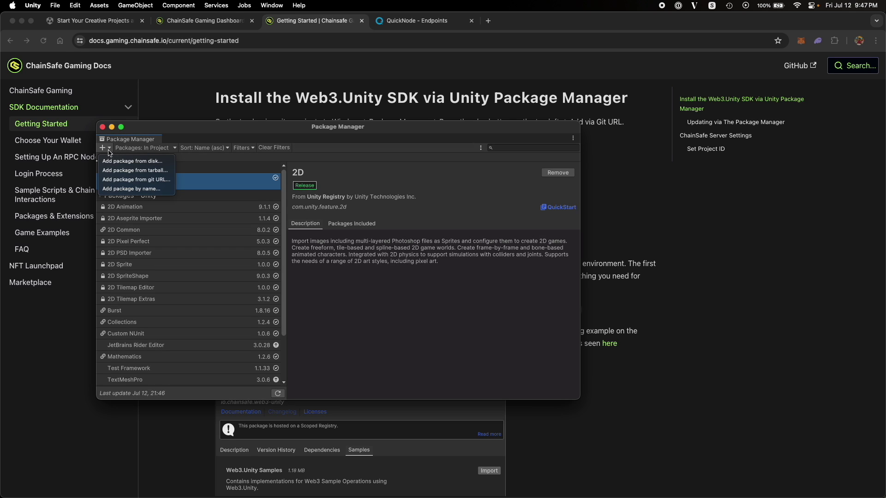
{"action": "left_click", "coordinate": [142, 181]}
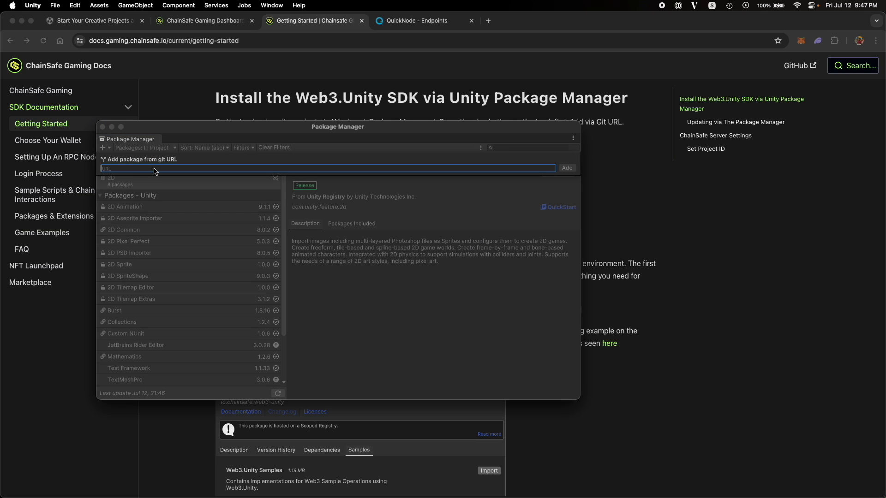
{"action": "key", "text": "super+v"}
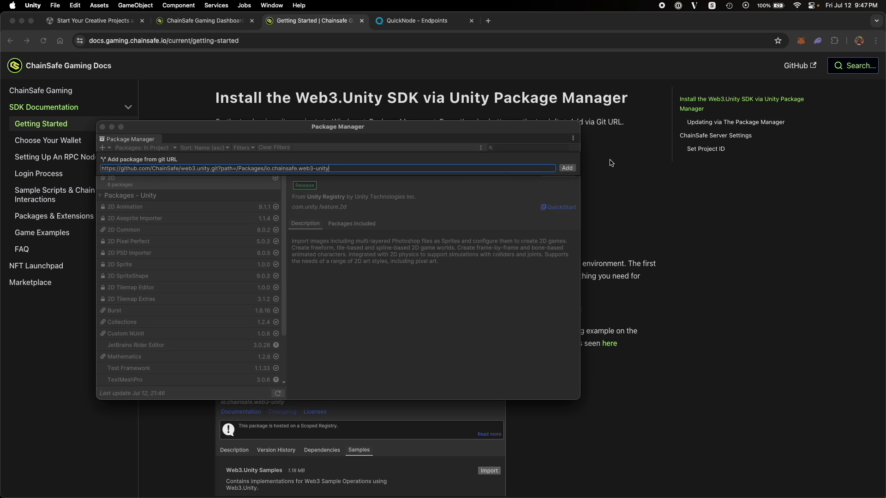
{"action": "left_click", "coordinate": [570, 168]}
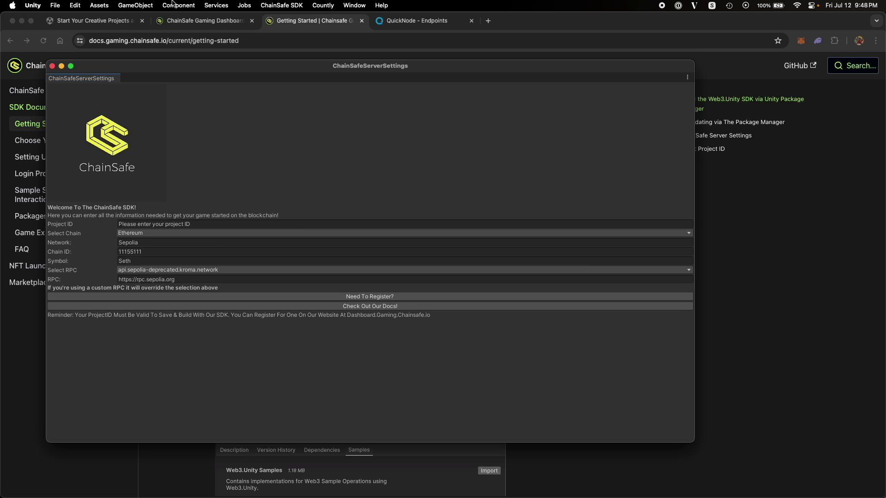
- Copy the dashboard's project ID and paste it into the ChainSafeServerSettings Project ID field
{"action": "left_click", "coordinate": [183, 22]}
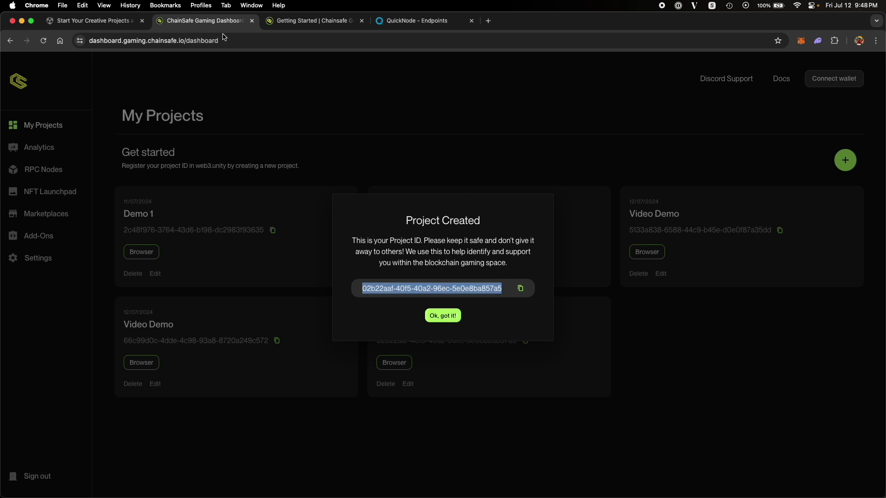
{"action": "left_click_drag", "start_coordinate": [498, 289], "coordinate": [537, 287]}
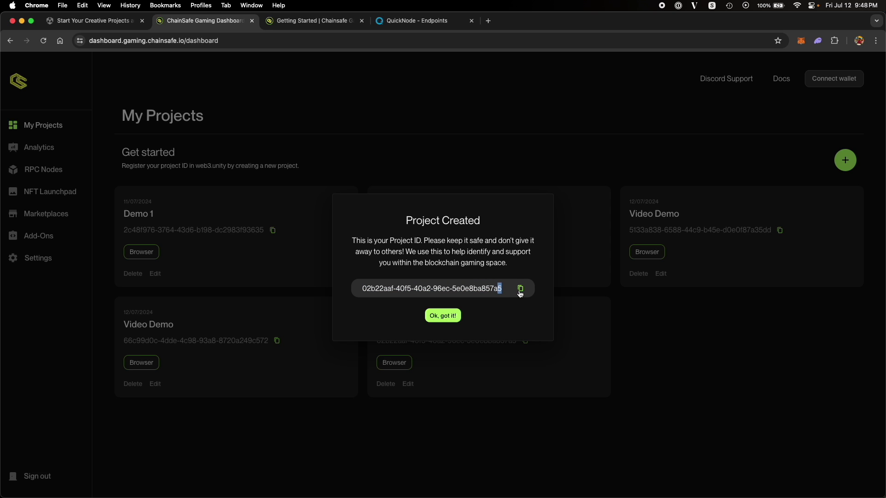
{"action": "left_click", "coordinate": [520, 289]}
{"action": "left_click", "coordinate": [521, 289]}
{"action": "key", "text": "ctrl+Up"}
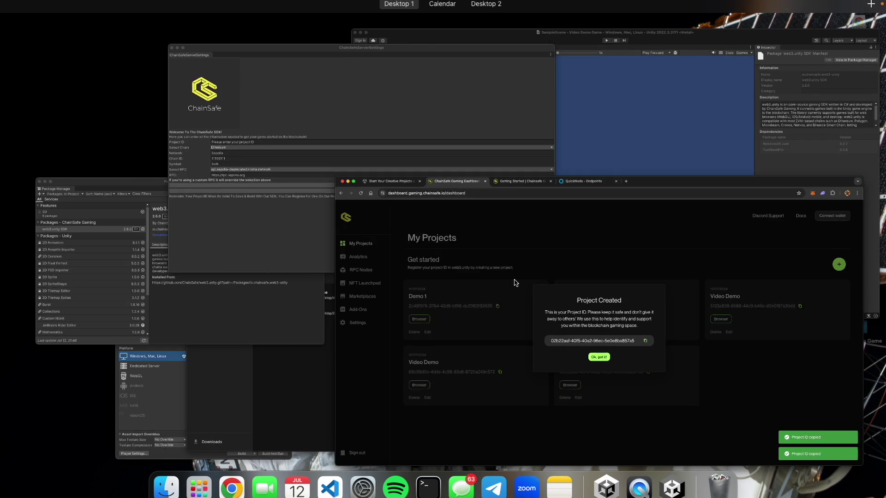
{"action": "left_click", "coordinate": [364, 172]}
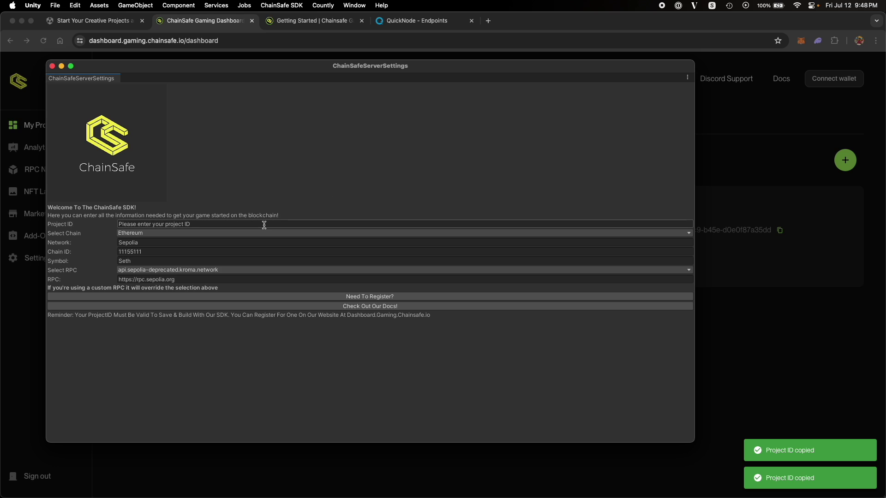
{"action": "left_click", "coordinate": [263, 225]}
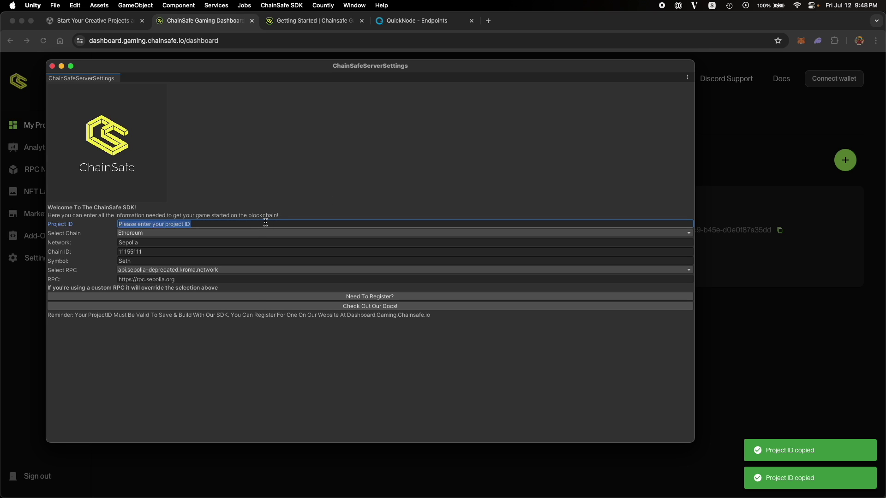
{"action": "key", "text": "super+v"}
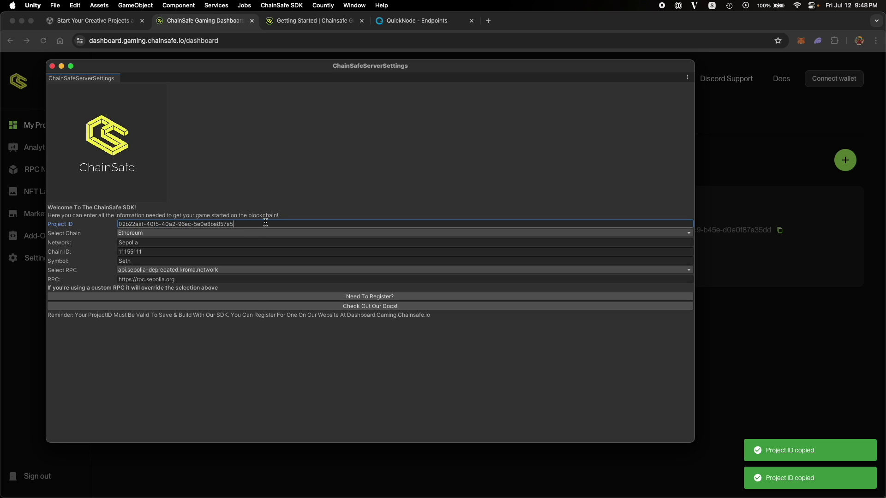
- Set the chain to Ethereum Sepolia with chain ID 11155111 and symbol Seth
{"action": "left_click", "coordinate": [219, 233]}
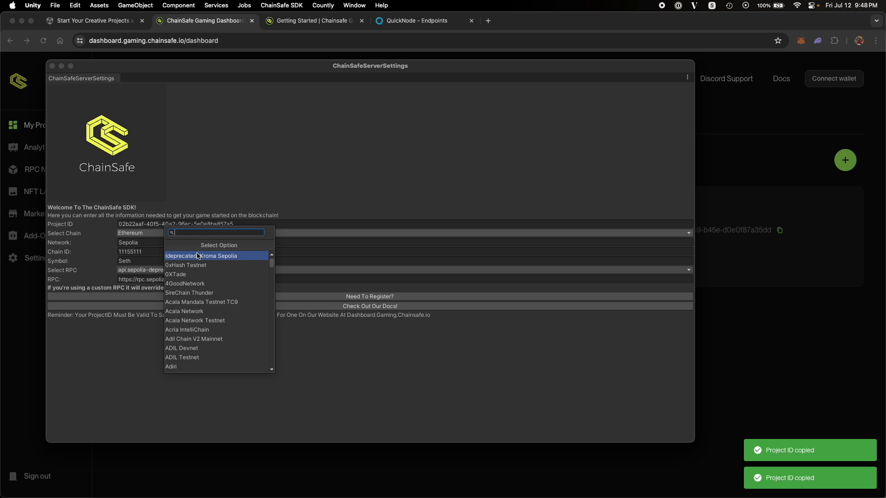
{"action": "left_click", "coordinate": [283, 233]}
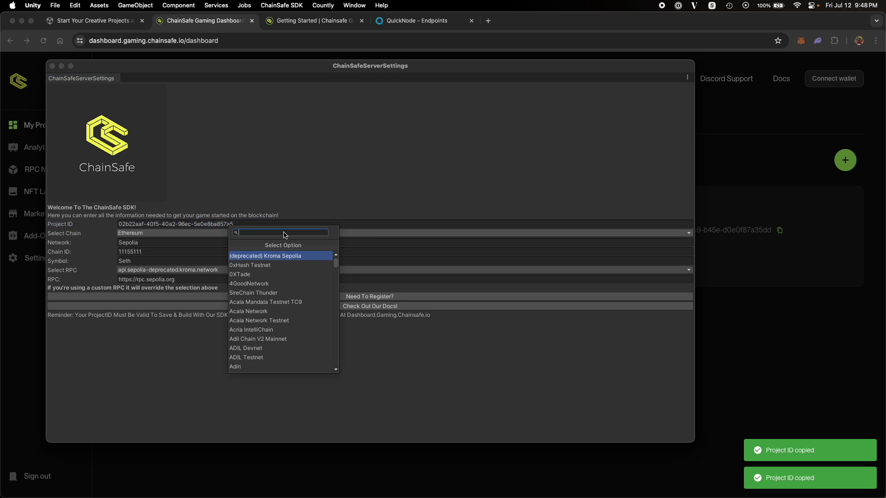
{"action": "left_click", "coordinate": [188, 244]}
{"action": "left_click", "coordinate": [191, 251]}
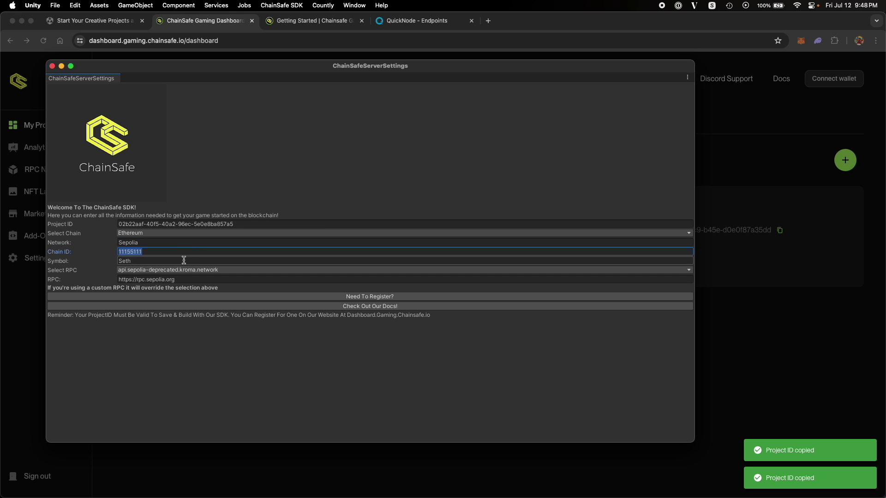
- Leave the Select RPC list unchanged and delete the default RPC address
{"action": "left_click", "coordinate": [183, 261]}
{"action": "left_click", "coordinate": [210, 271]}
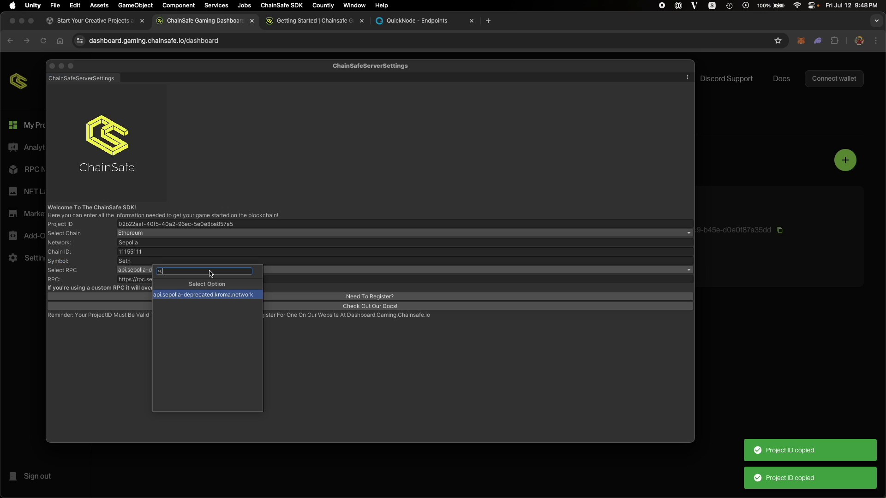
{"action": "left_click", "coordinate": [334, 300]}
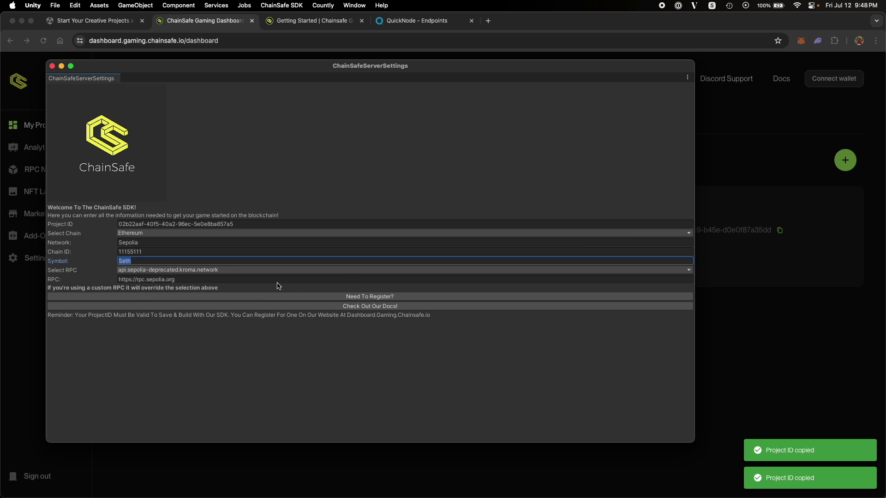
{"action": "double_click", "coordinate": [222, 279]}
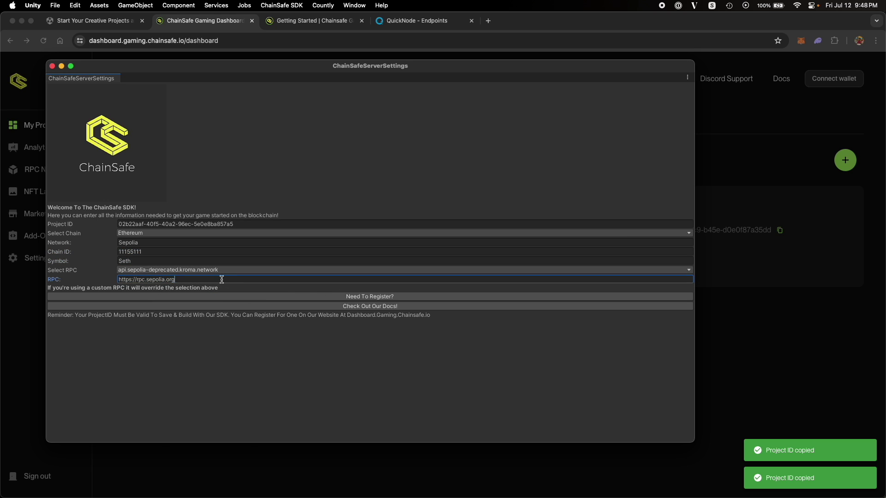
{"action": "triple_click", "coordinate": [222, 279]}
{"action": "key", "text": "BackSpace"}
{"action": "left_click", "coordinate": [428, 19]}
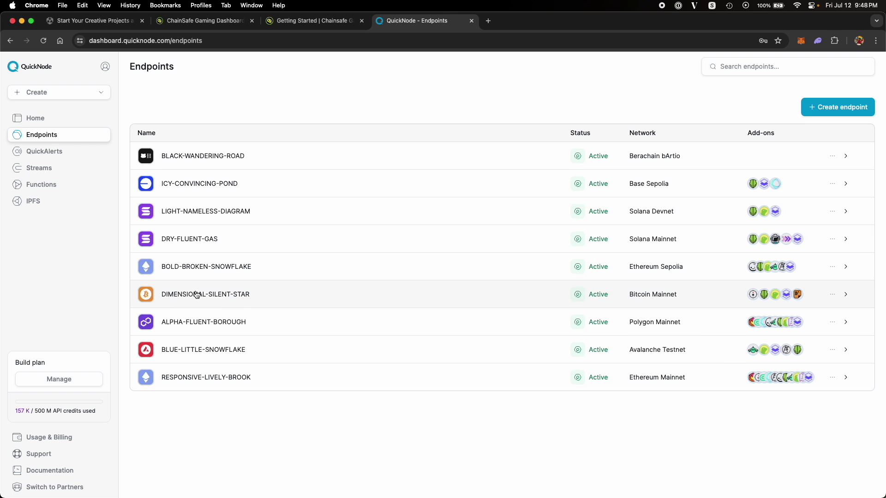
- Copy the BOLD-BROKEN-SNOWFLAKE endpoint's HTTP Provider URL and paste it into the RPC field
{"action": "left_click", "coordinate": [448, 268]}
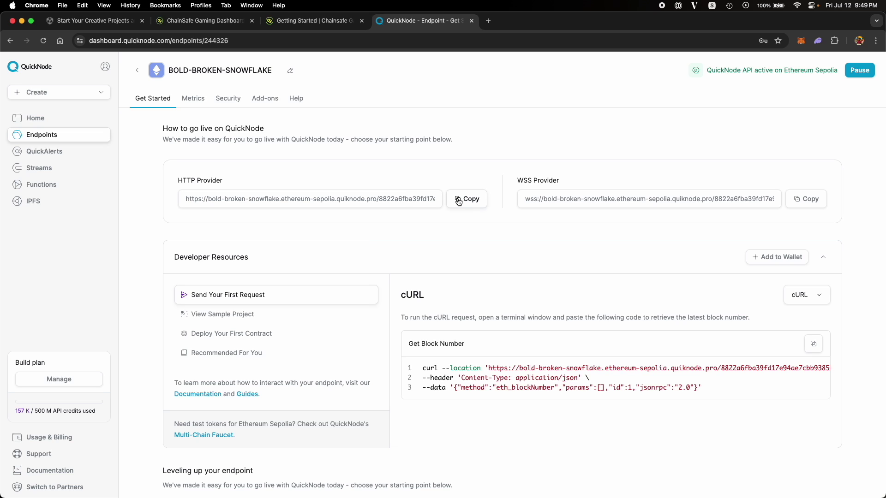
{"action": "left_click", "coordinate": [458, 202]}
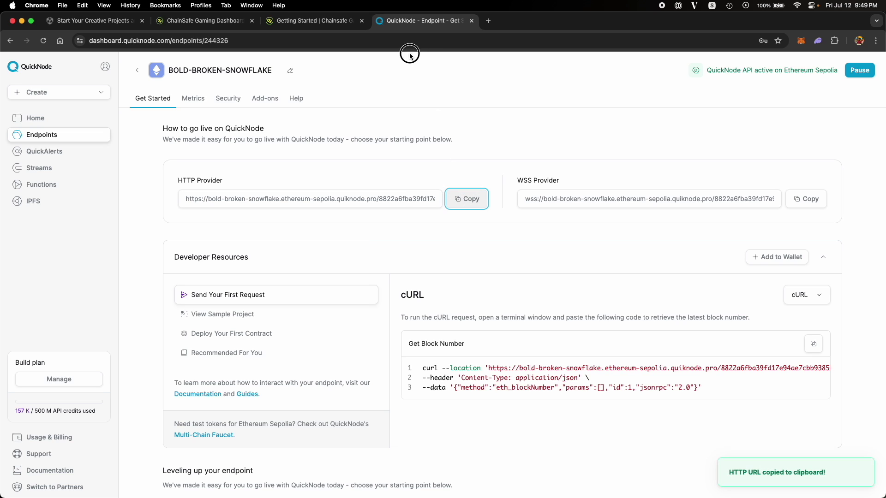
{"action": "key", "text": "ctrl+super+f"}
{"action": "key", "text": "ctrl+Up"}
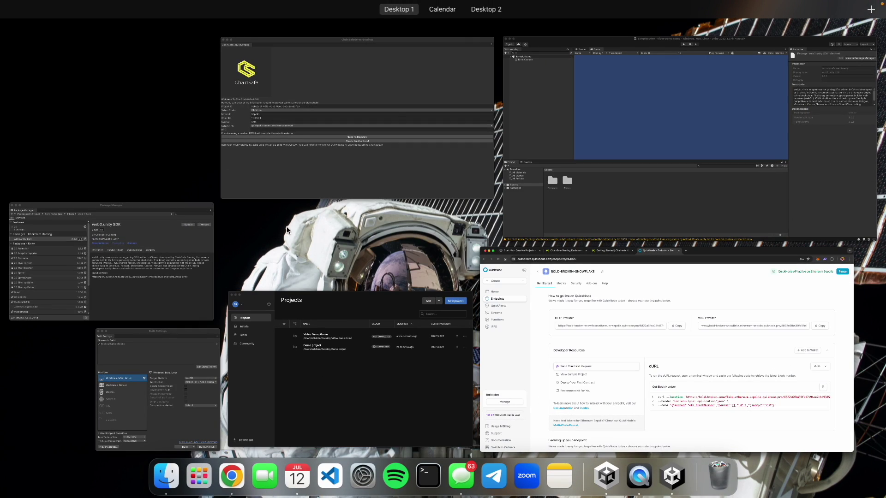
{"action": "left_click", "coordinate": [336, 109]}
{"action": "left_click", "coordinate": [157, 280]}
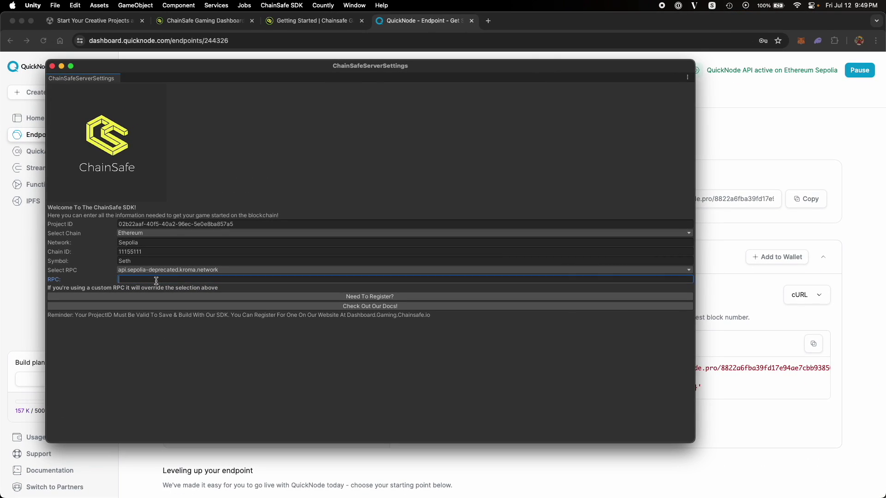
{"action": "key", "text": "super+v"}
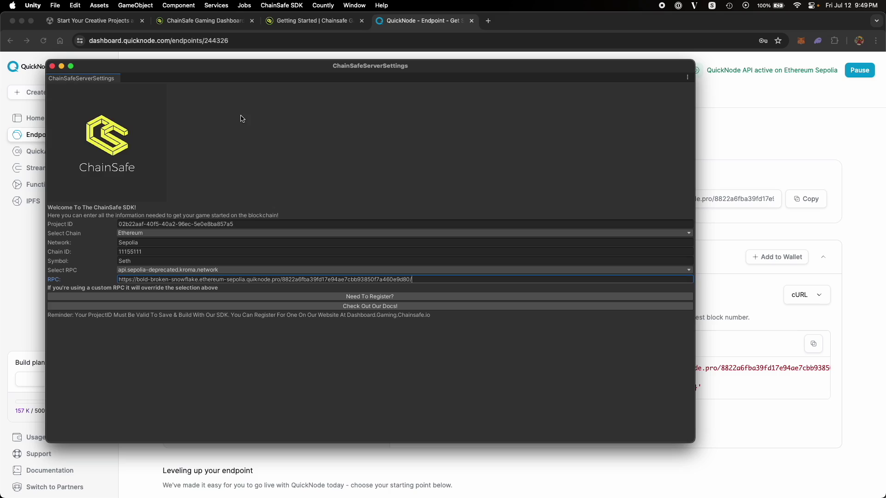
- Close ChainSafeServerSettings and bring the web3.unity SDK package page forward beside the Assets folders
{"action": "left_click", "coordinate": [53, 67]}
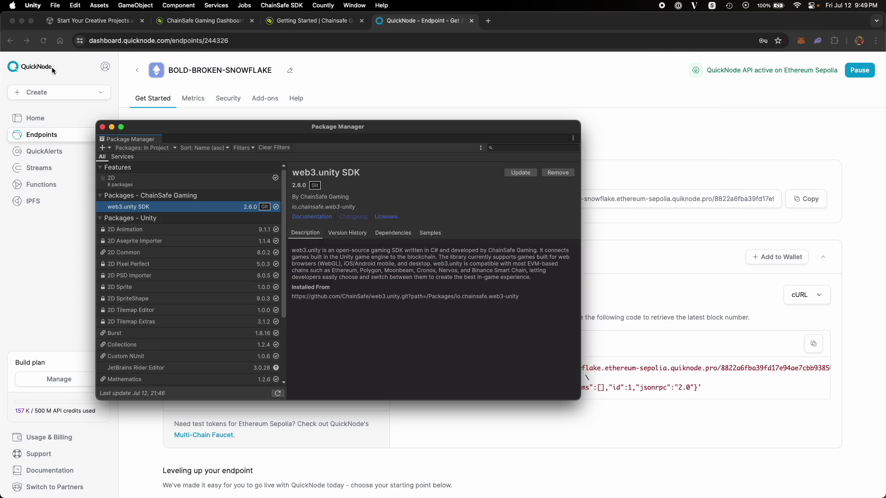
{"action": "key", "text": "ctrl+Up"}
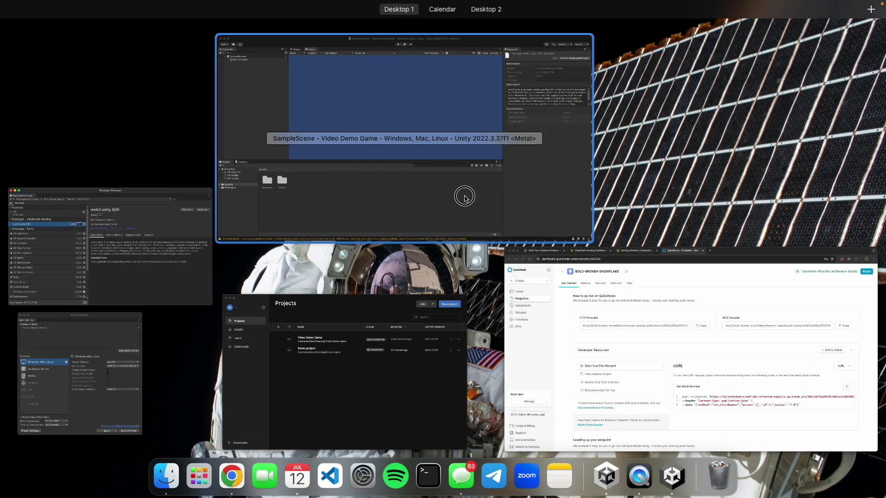
{"action": "left_click", "coordinate": [279, 212]}
{"action": "key", "text": "ctrl+Up"}
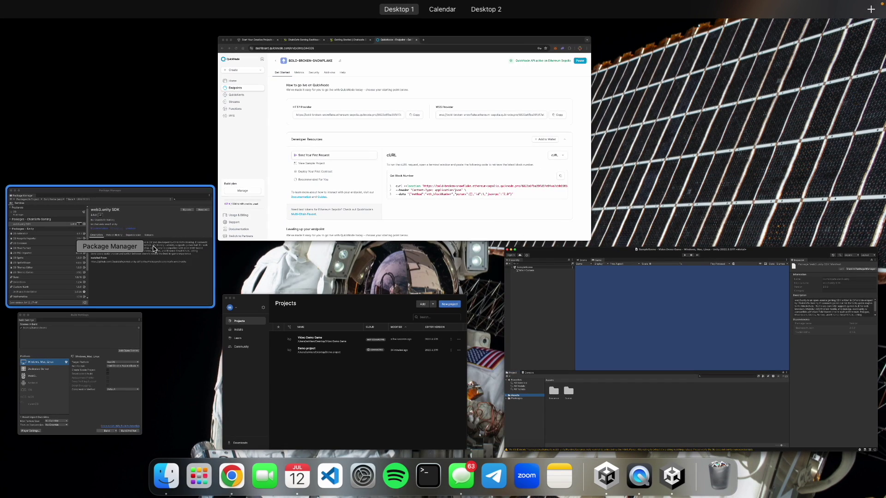
{"action": "left_click", "coordinate": [190, 249]}
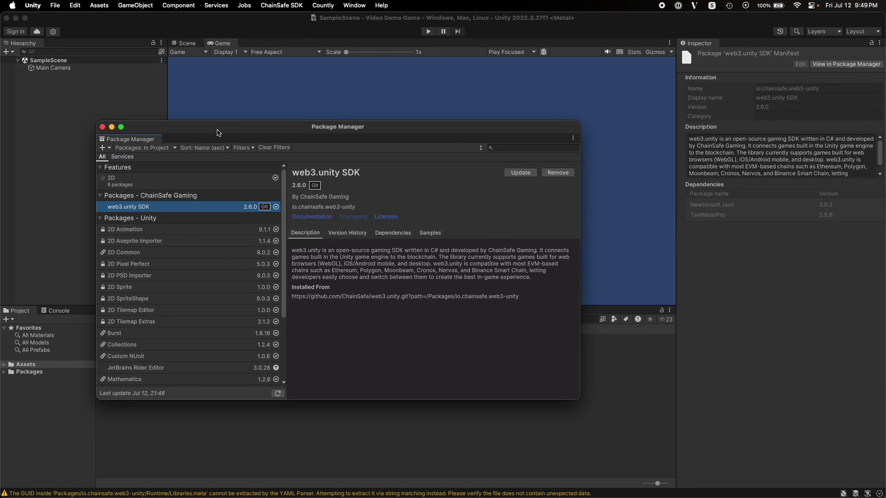
{"action": "left_click_drag", "start_coordinate": [218, 128], "coordinate": [361, 105]}
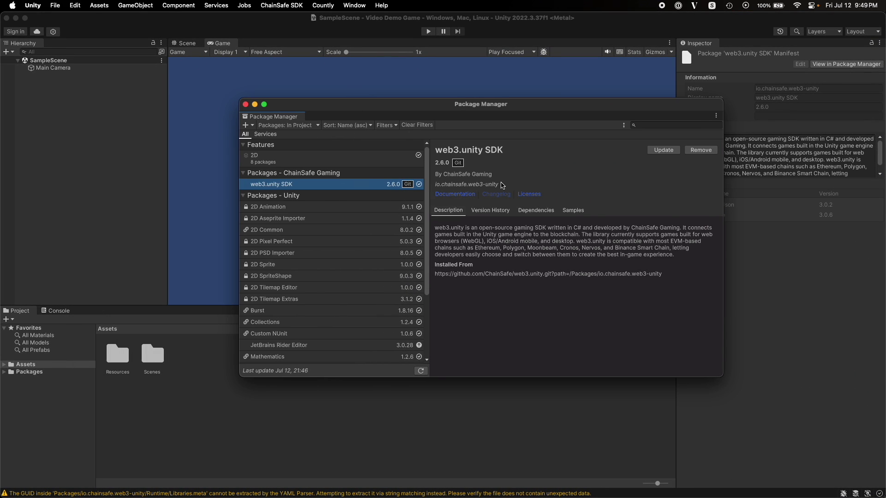
- Import Web3.Unity Samples from the Samples tab, then close the Package Manager
{"action": "left_click", "coordinate": [574, 211]}
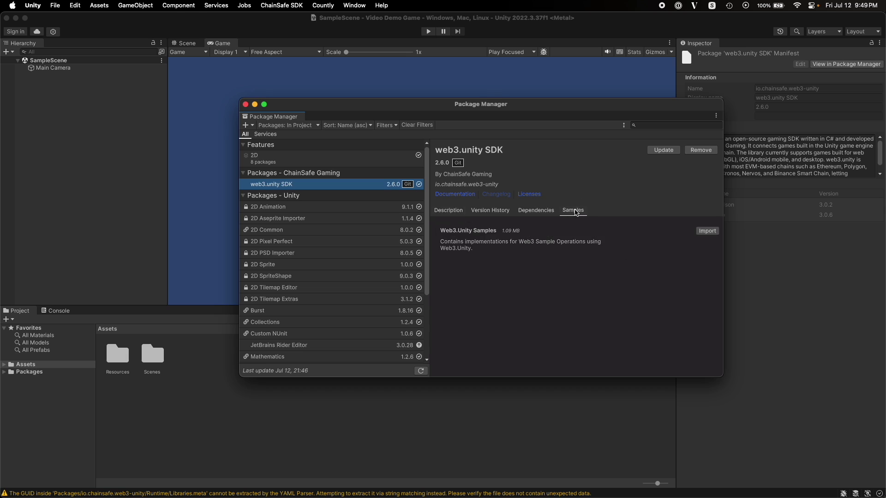
{"action": "left_click", "coordinate": [706, 231]}
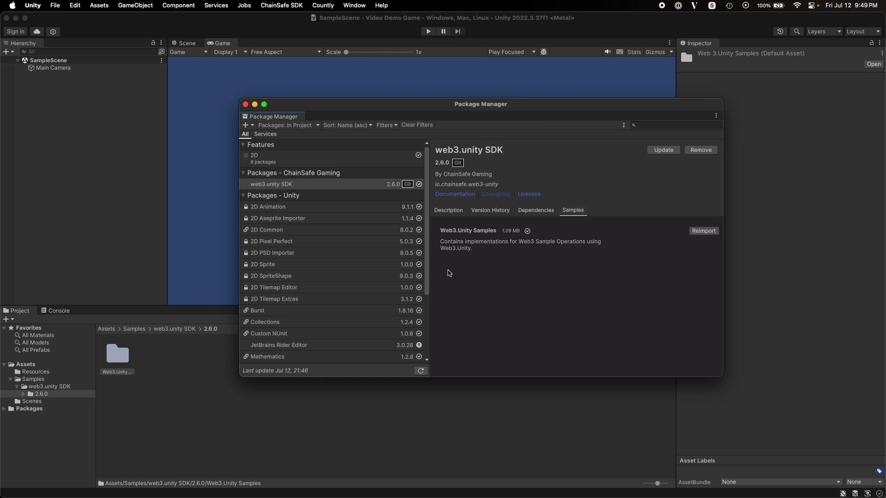
{"action": "left_click", "coordinate": [174, 397]}
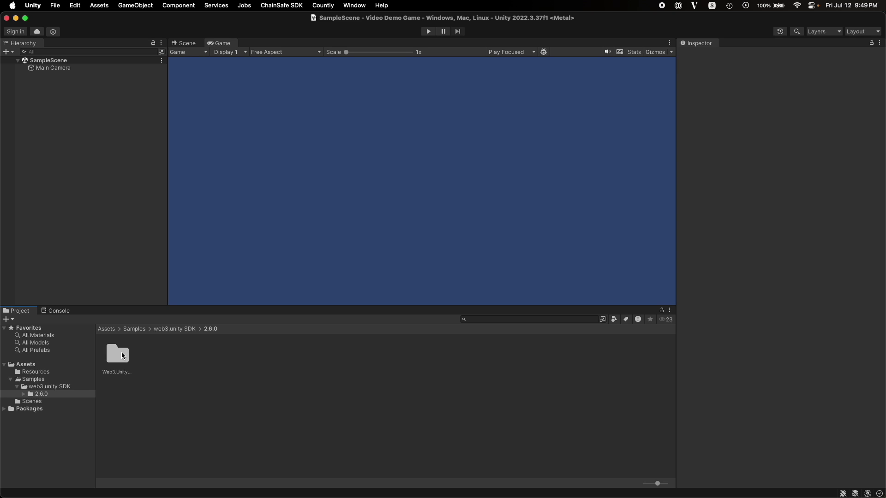
- Open the SampleLogin - MetaMask scene from the Web3.Unity Samples Scenes folder
{"action": "double_click", "coordinate": [118, 354]}
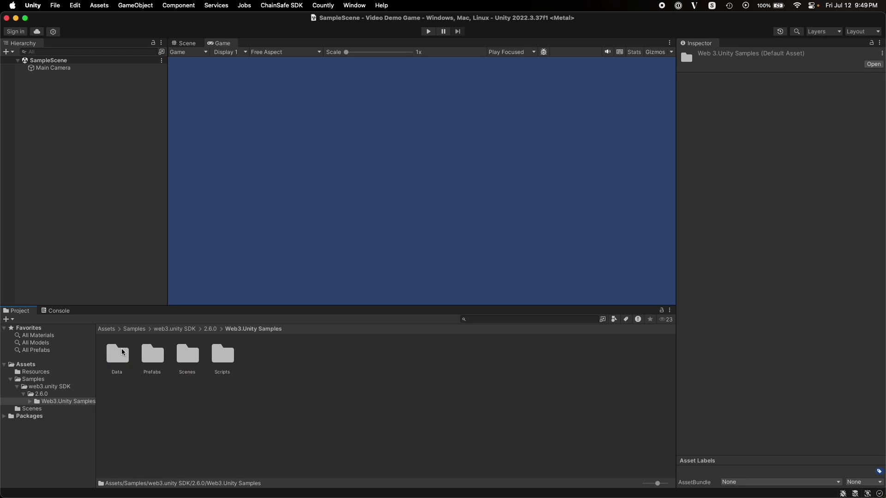
{"action": "double_click", "coordinate": [188, 357]}
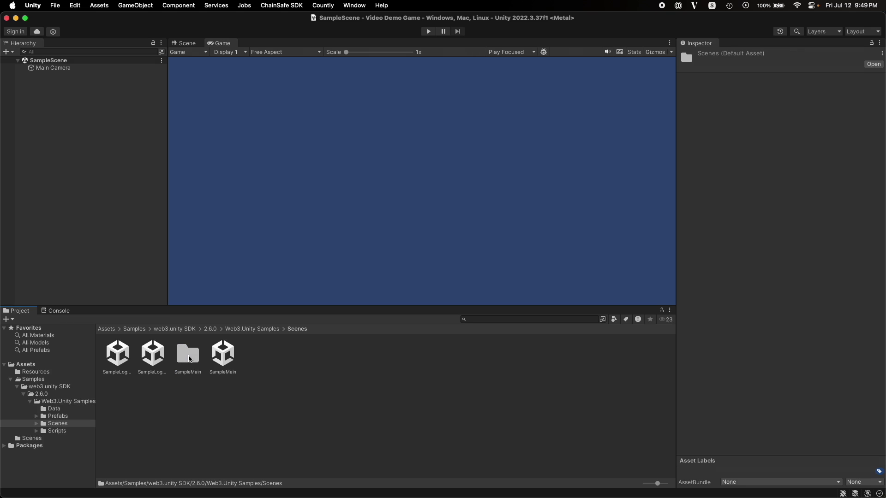
{"action": "left_click", "coordinate": [242, 378]}
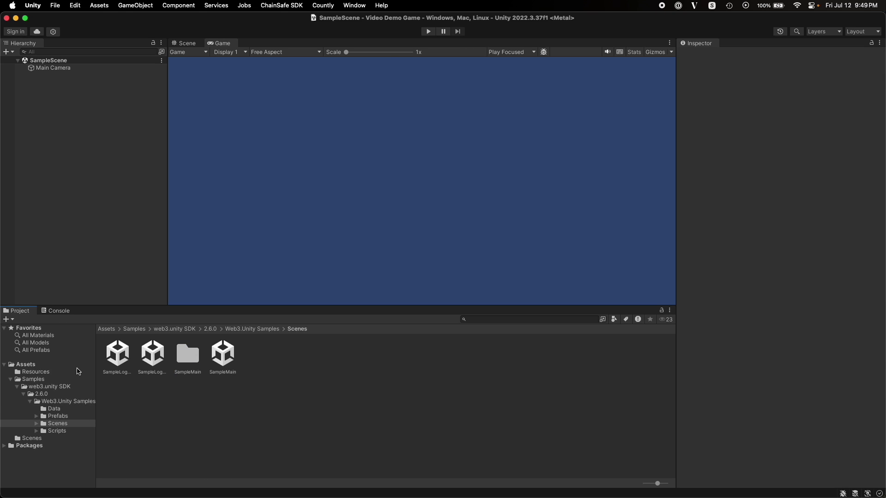
{"action": "left_click", "coordinate": [122, 359]}
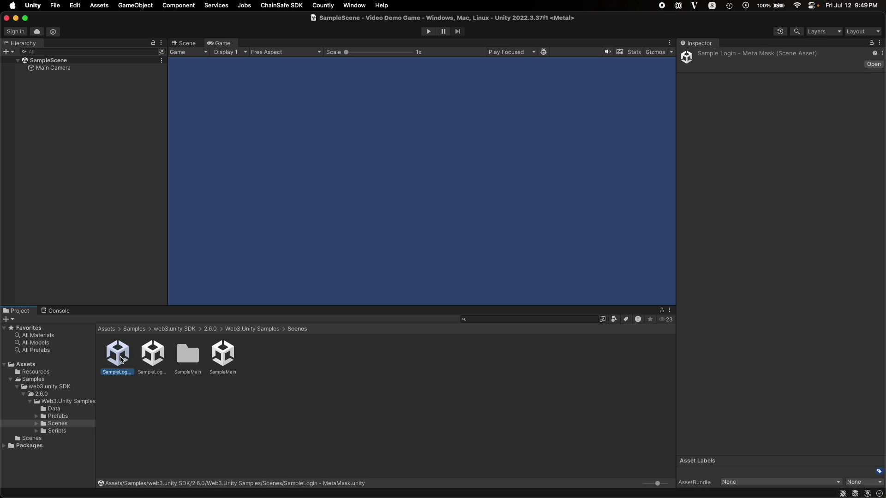
{"action": "double_click", "coordinate": [122, 360]}
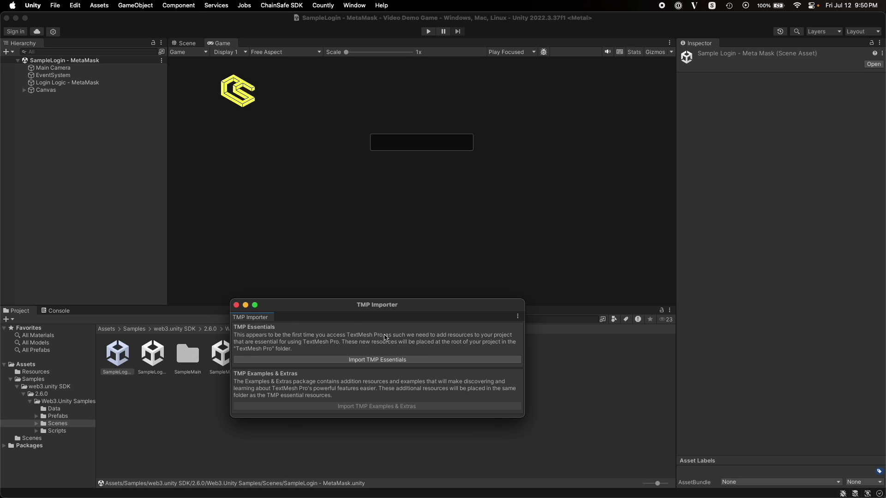
- Import the TextMesh Pro essential resources and open the SampleMain scene
{"action": "left_click", "coordinate": [364, 360]}
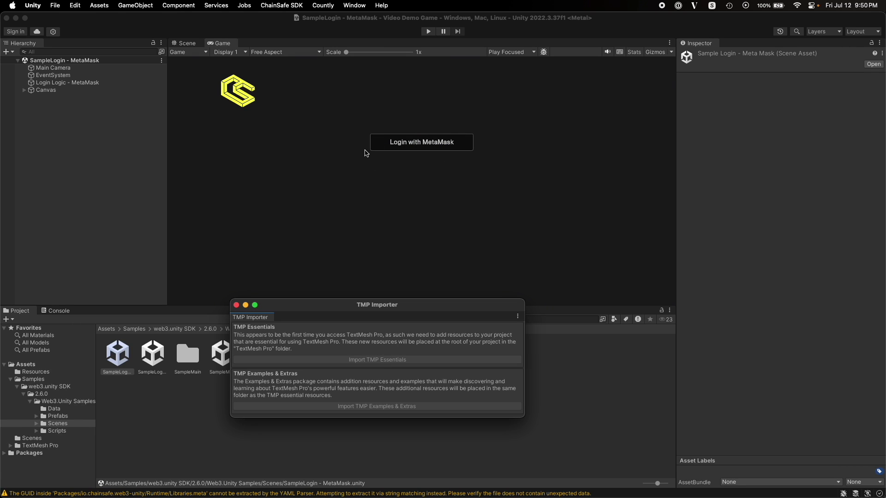
{"action": "left_click", "coordinate": [234, 306]}
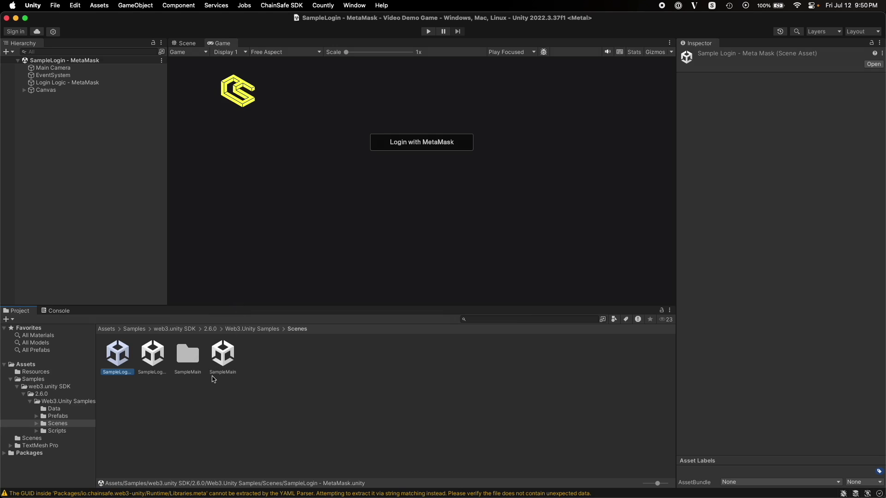
{"action": "double_click", "coordinate": [223, 355]}
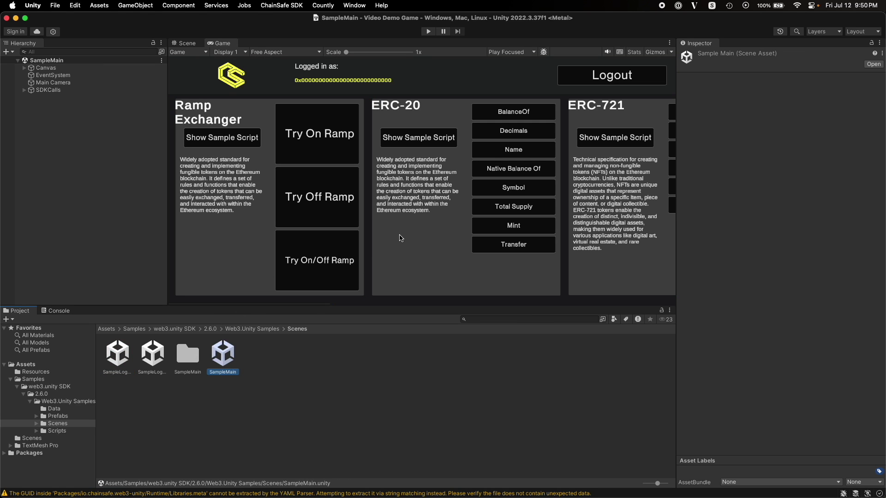
- Restore the default editor layout and pan the scene view across the sample UI panels
{"action": "double_click", "coordinate": [217, 43]}
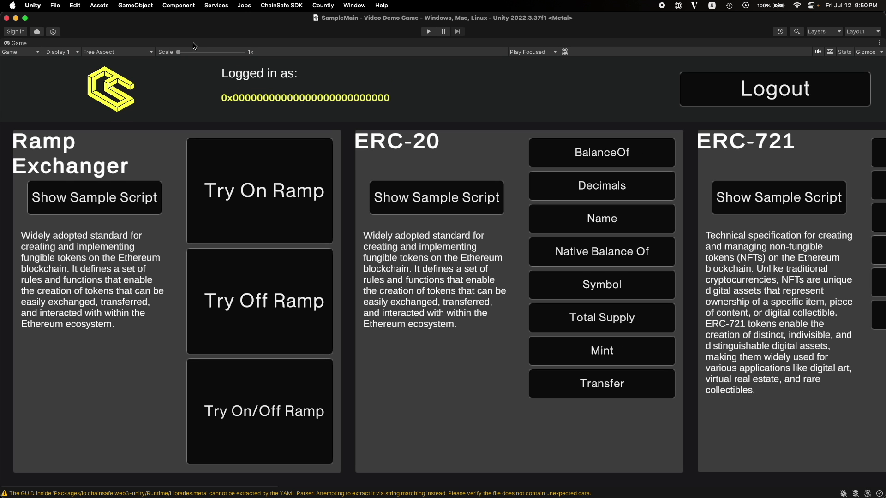
{"action": "left_click", "coordinate": [862, 32]}
{"action": "left_click", "coordinate": [863, 62]}
{"action": "left_click", "coordinate": [177, 73]}
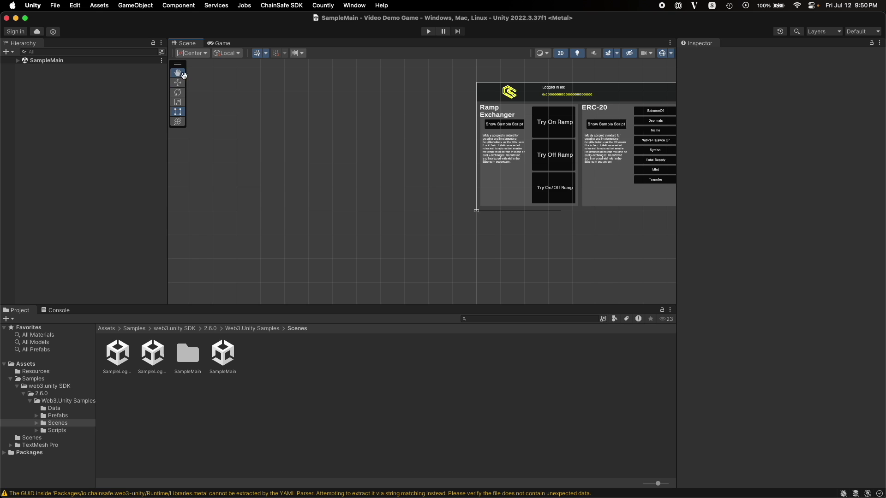
{"action": "left_click_drag", "start_coordinate": [603, 245], "coordinate": [354, 270]}
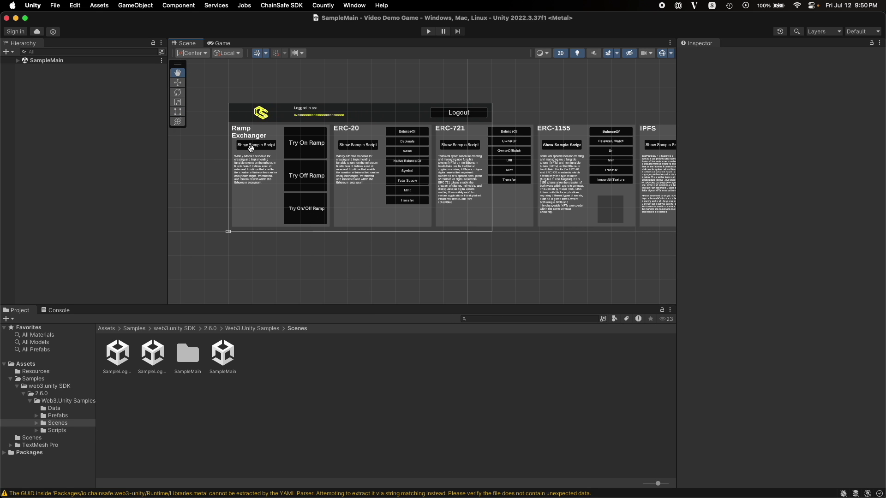
{"action": "left_click_drag", "start_coordinate": [478, 271], "coordinate": [518, 303]}
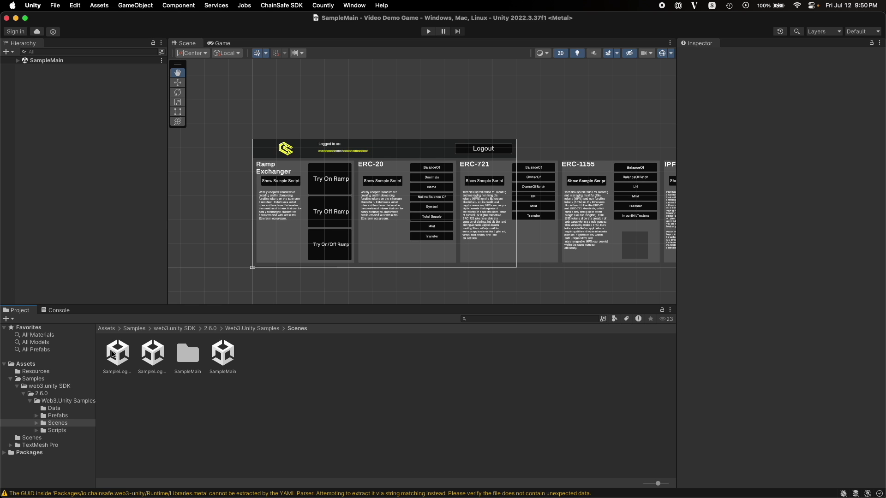
- Switch between the MetaMask login and SampleMain scenes, ending on SampleLogin - MetaMask
{"action": "double_click", "coordinate": [112, 354]}
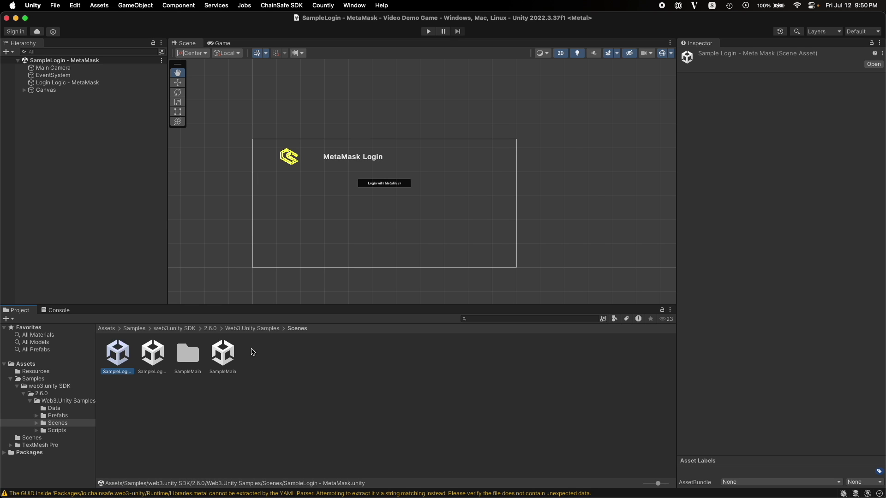
{"action": "left_click", "coordinate": [226, 354]}
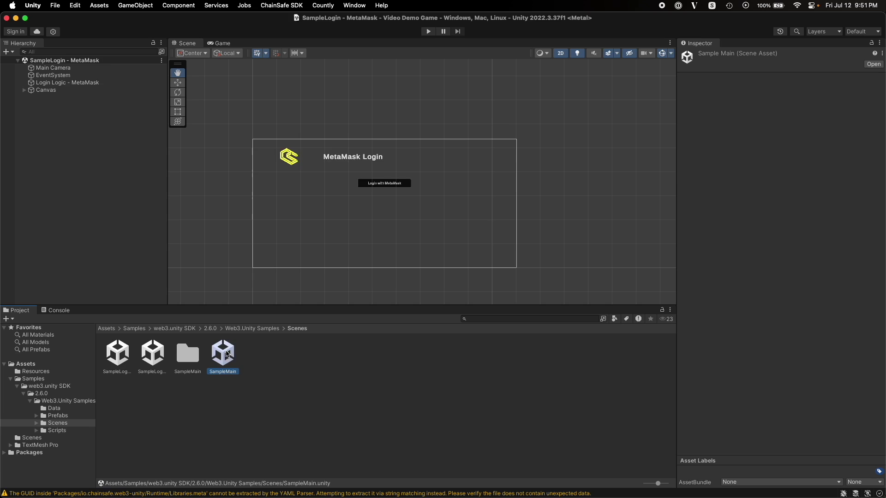
{"action": "double_click", "coordinate": [227, 354]}
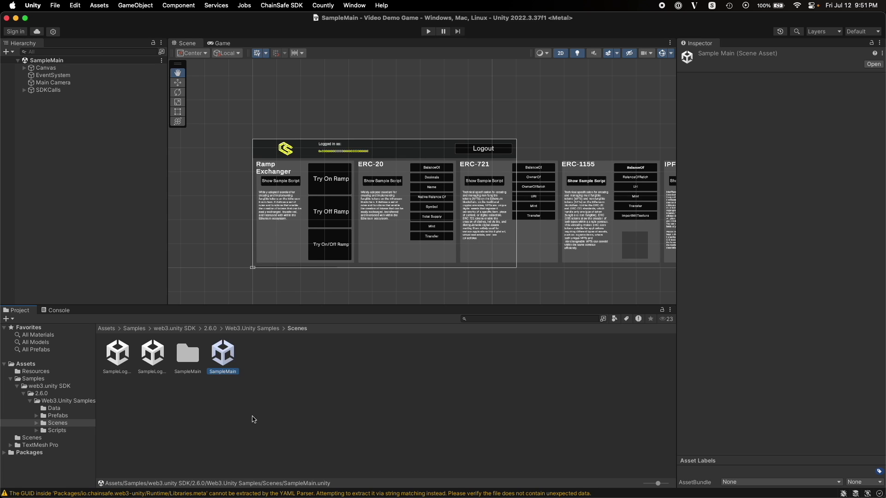
{"action": "left_click", "coordinate": [254, 418]}
{"action": "double_click", "coordinate": [118, 355]}
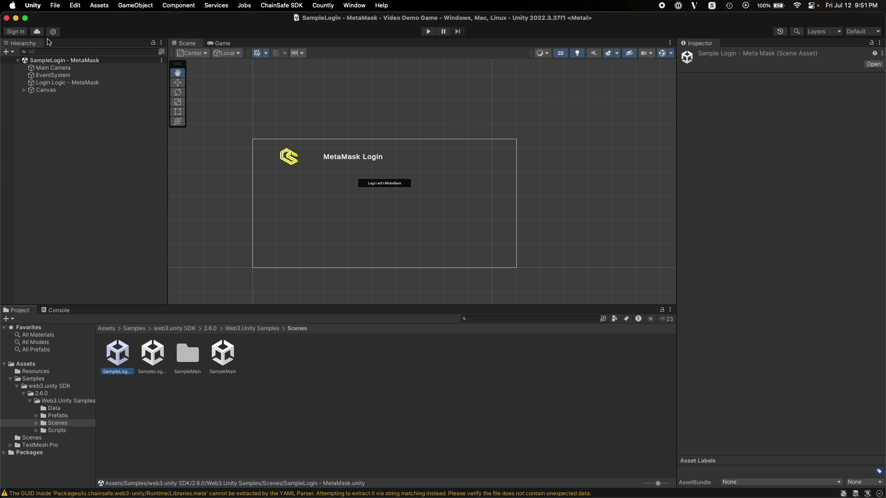
- Collapse the login scene's tree, drag SampleMain into the Hierarchy, and select each scene root
{"action": "left_click", "coordinate": [17, 60]}
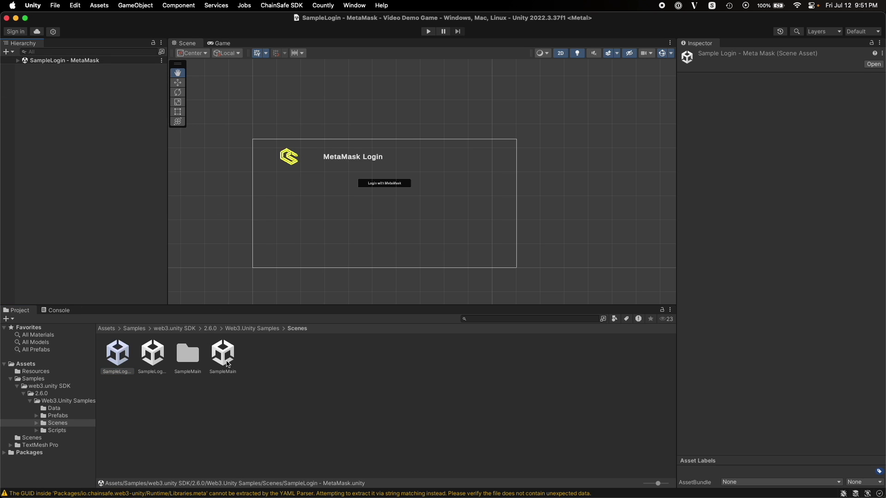
{"action": "left_click_drag", "start_coordinate": [227, 365], "coordinate": [39, 147]}
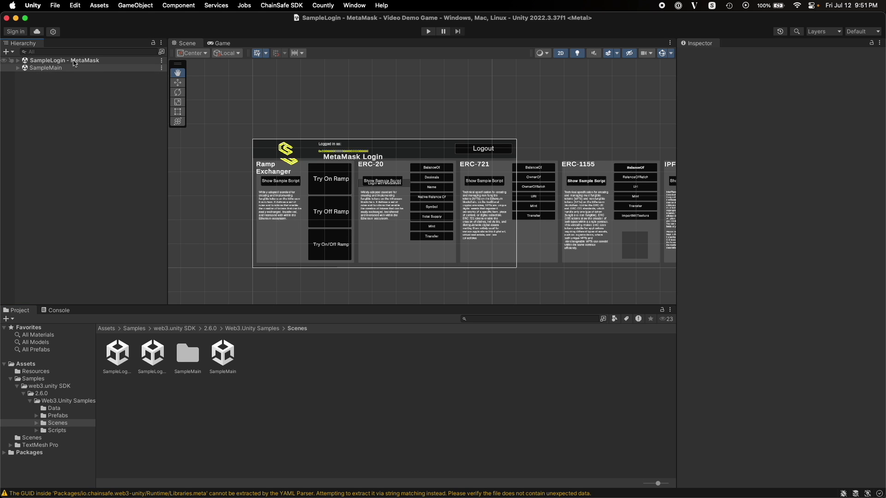
{"action": "left_click", "coordinate": [74, 61]}
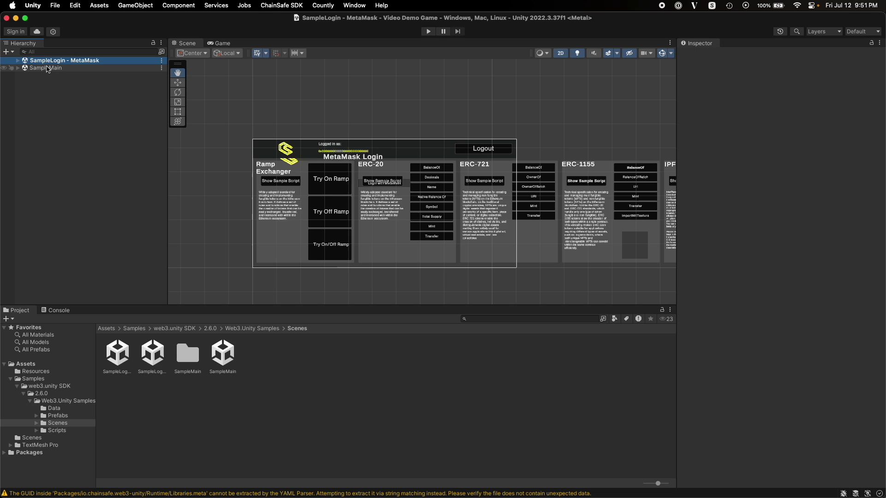
{"action": "left_click", "coordinate": [43, 68]}
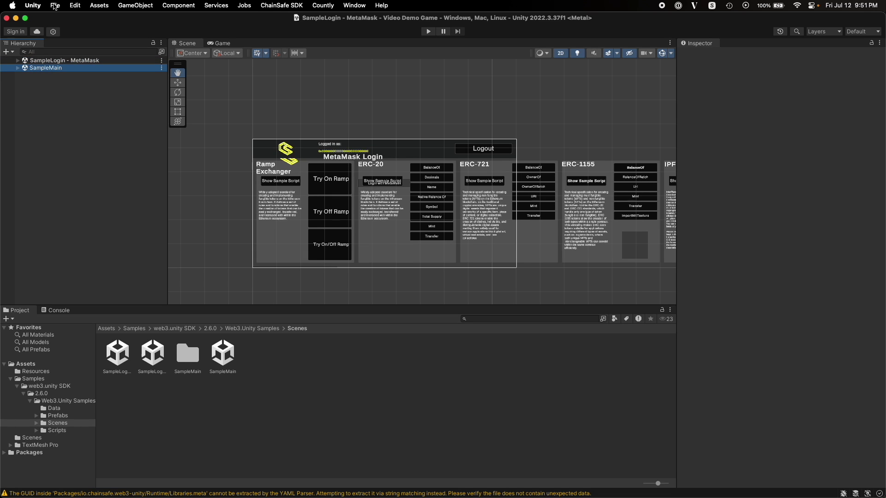
- In Build Settings, switch the platform to WebGL and add both open scenes
{"action": "left_click", "coordinate": [54, 5]}
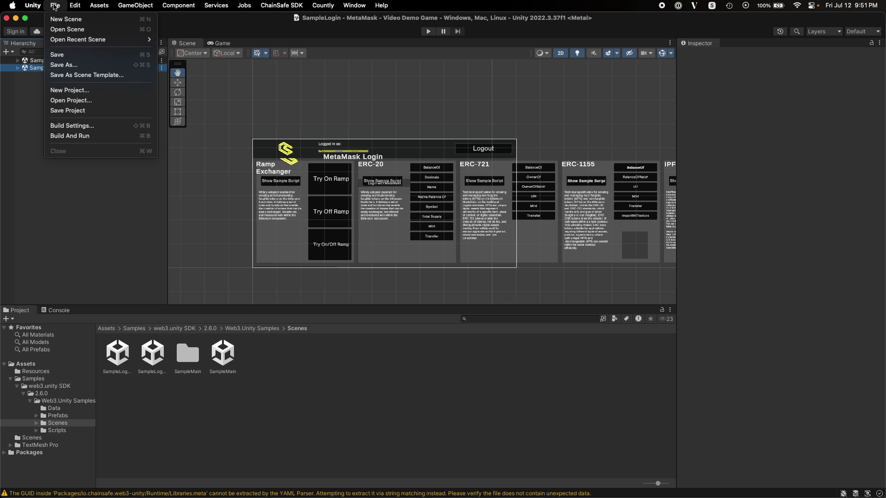
{"action": "left_click", "coordinate": [86, 127]}
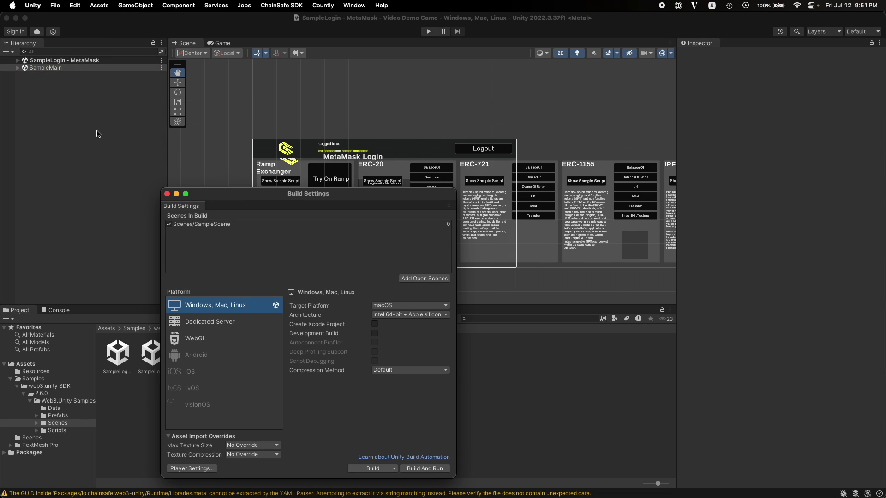
{"action": "left_click_drag", "start_coordinate": [272, 200], "coordinate": [221, 131]}
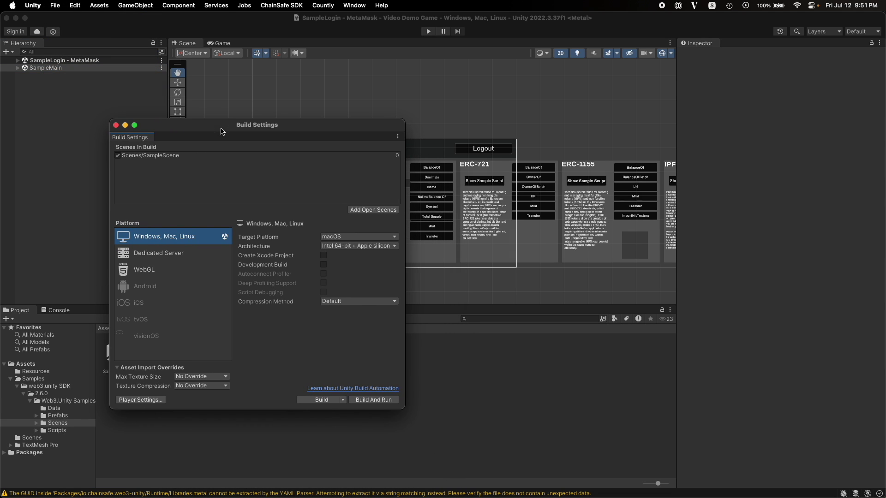
{"action": "left_click", "coordinate": [142, 272]}
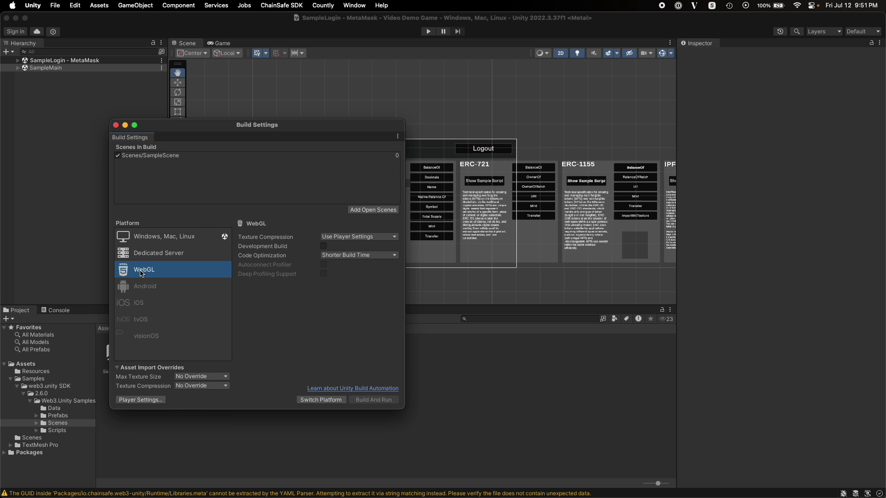
{"action": "left_click", "coordinate": [329, 400]}
{"action": "left_click", "coordinate": [373, 210]}
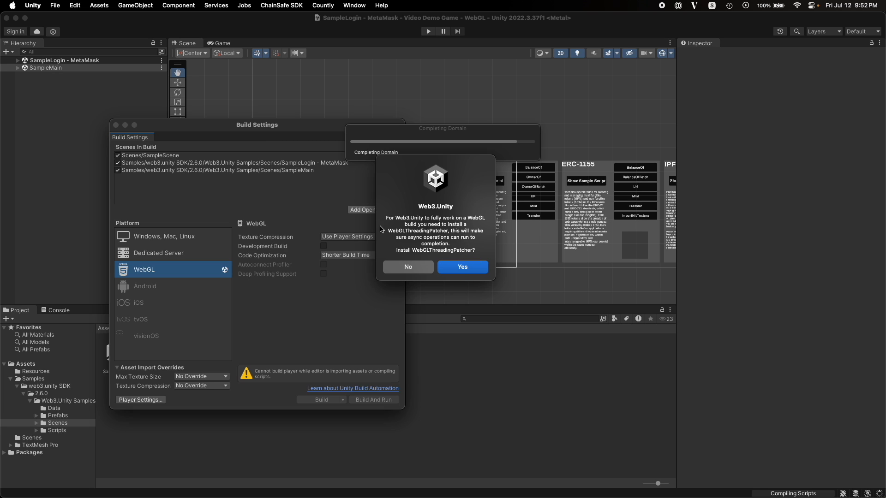
- Accept the WebGLThreadingPatcher and web3.unity WebGL templates installs, and exclude Scenes/SampleScene
{"action": "left_click_drag", "start_coordinate": [388, 231], "coordinate": [446, 231]}
{"action": "left_click", "coordinate": [455, 267]}
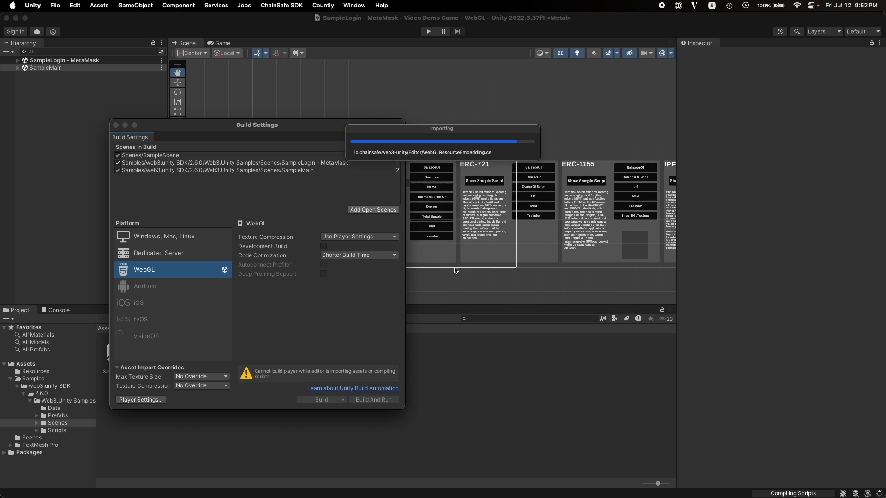
{"action": "left_click", "coordinate": [462, 241]}
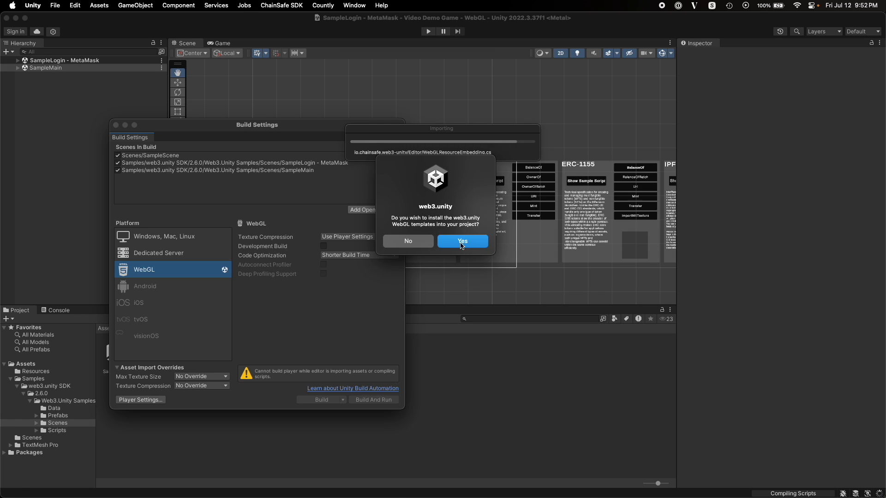
{"action": "left_click", "coordinate": [118, 155]}
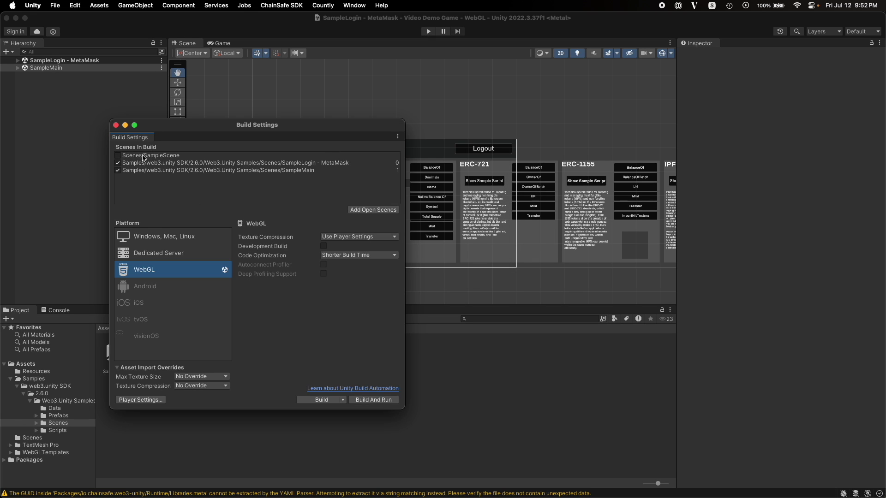
{"action": "left_click_drag", "start_coordinate": [310, 164], "coordinate": [317, 175]}
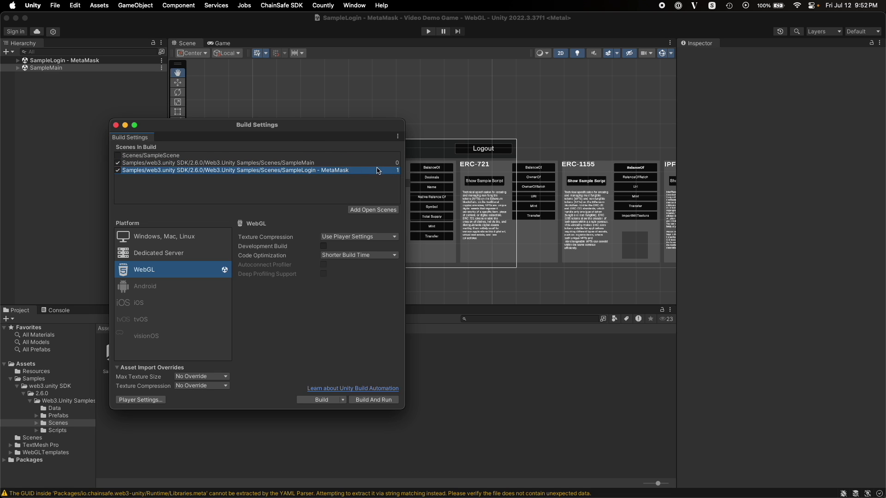
{"action": "left_click", "coordinate": [292, 164]}
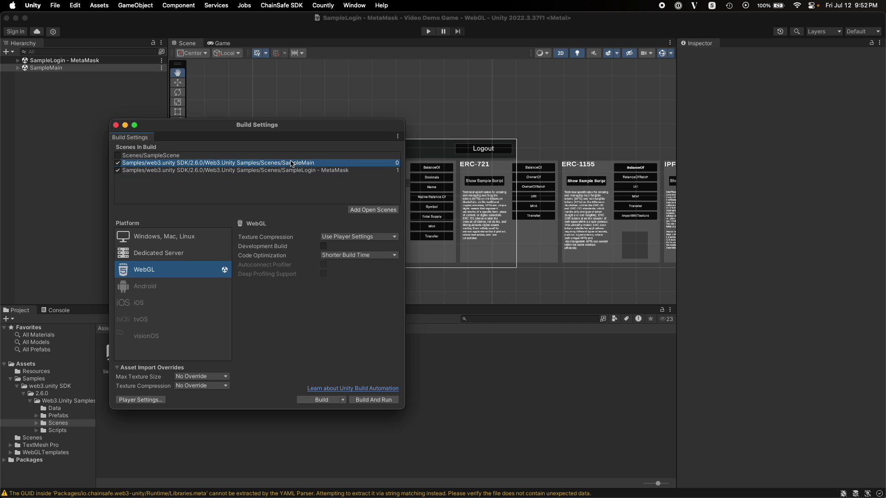
{"action": "left_click", "coordinate": [307, 171]}
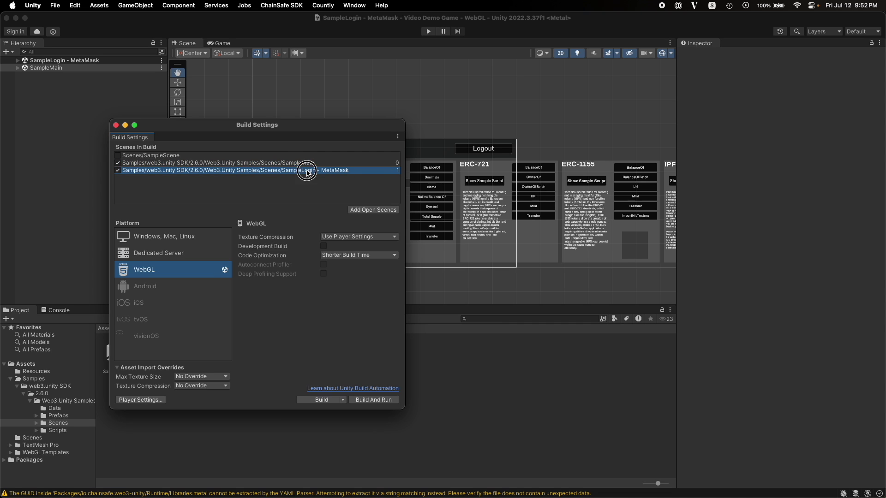
{"action": "left_click_drag", "start_coordinate": [307, 172], "coordinate": [308, 163]}
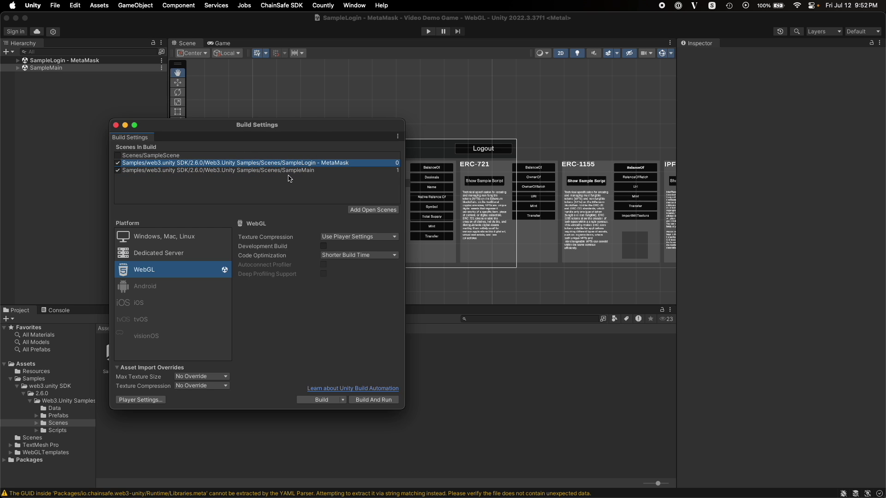
{"action": "left_click_drag", "start_coordinate": [322, 127], "coordinate": [144, 133]}
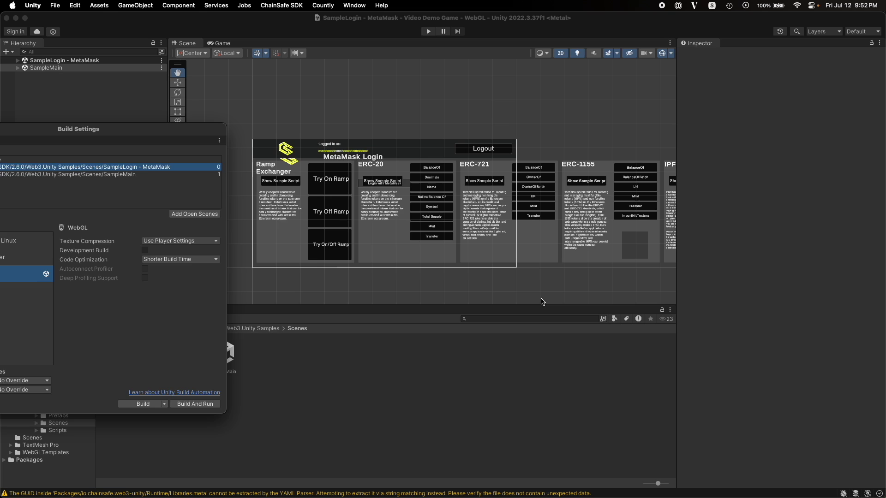
{"action": "left_click_drag", "start_coordinate": [539, 300], "coordinate": [536, 279]}
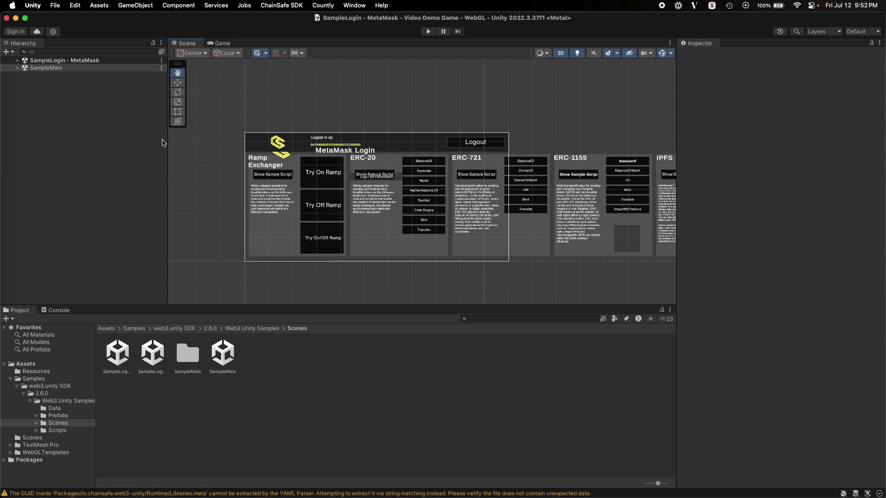
{"action": "key", "text": "super+shift+b"}
{"action": "left_click_drag", "start_coordinate": [362, 127], "coordinate": [405, 104]}
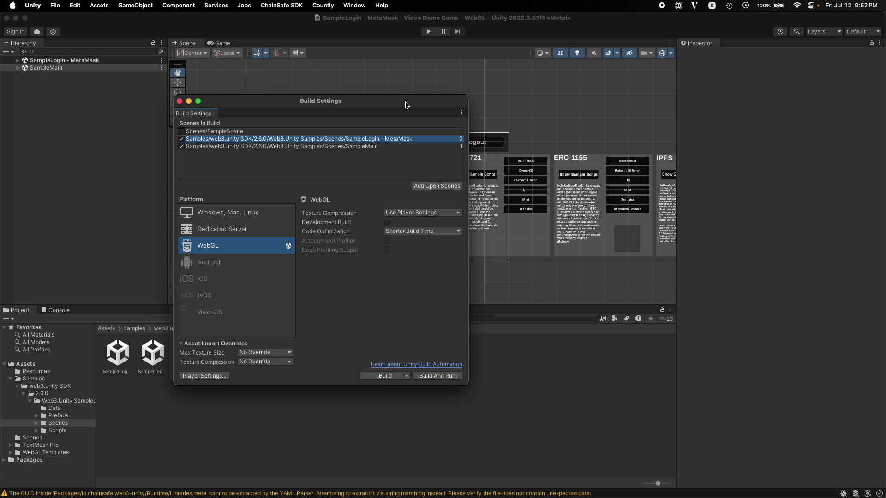
- Select the MetaMask WebGL template under Player > Resolution and Presentation, then close Project Settings
{"action": "left_click", "coordinate": [209, 377]}
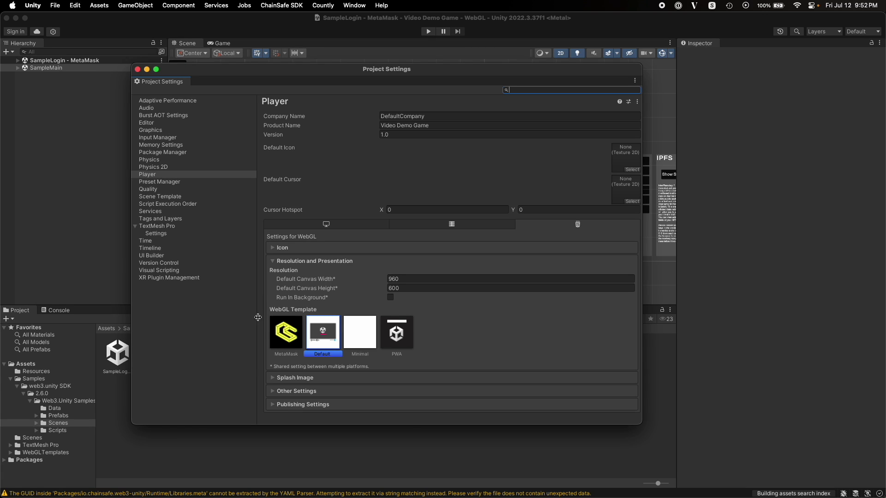
{"action": "left_click", "coordinate": [156, 176]}
{"action": "left_click", "coordinate": [272, 260]}
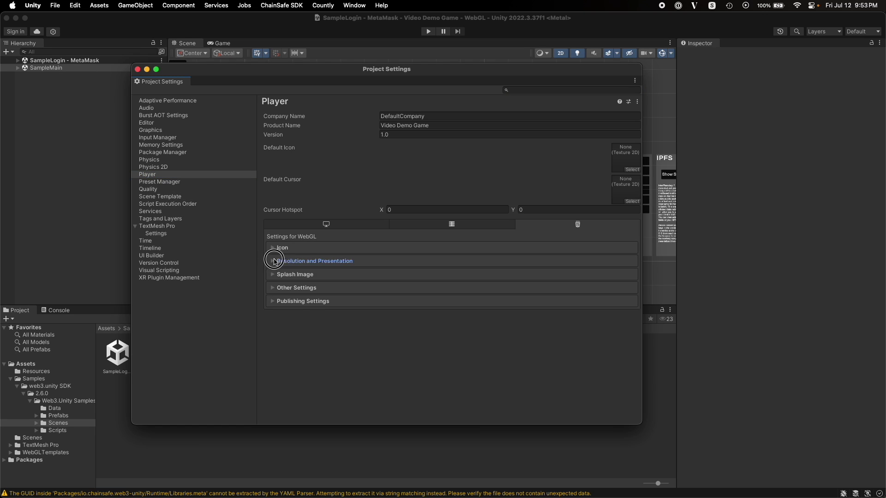
{"action": "left_click", "coordinate": [274, 261]}
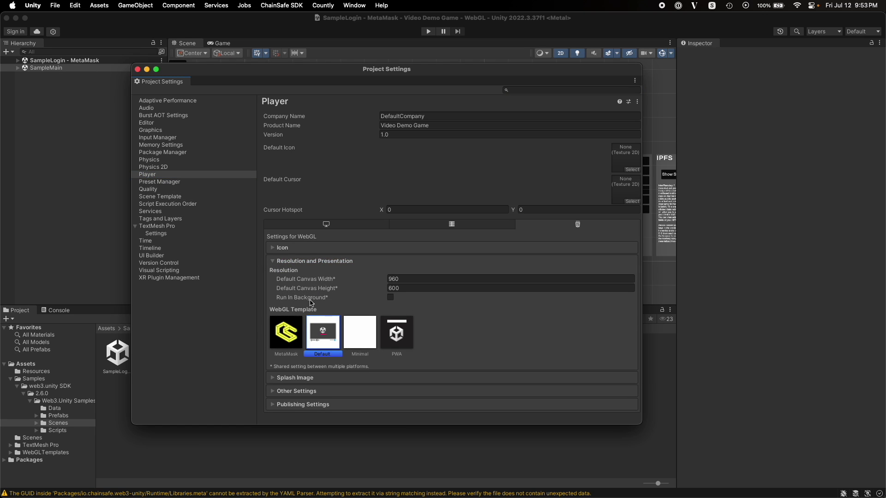
{"action": "left_click", "coordinate": [286, 330]}
{"action": "key", "text": "super+shift+b"}
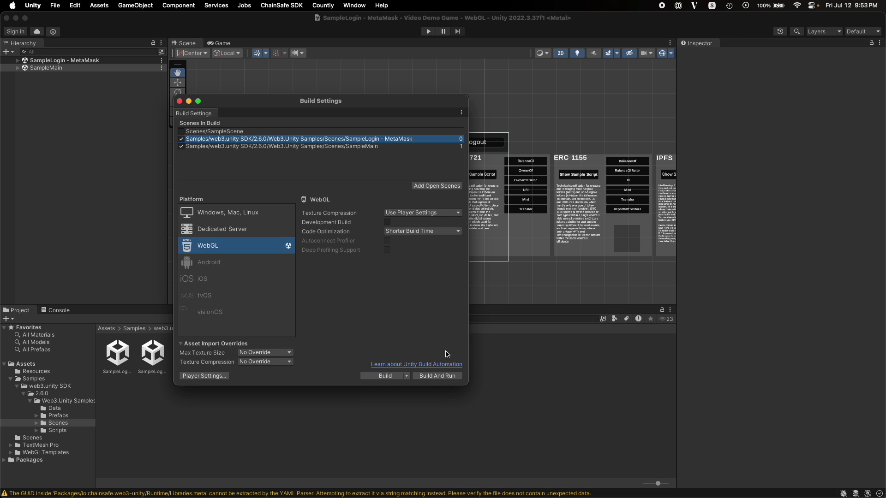
- Build and run the WebGL game as 'demo video' in the Video Demo Game folder
{"action": "left_click", "coordinate": [437, 376]}
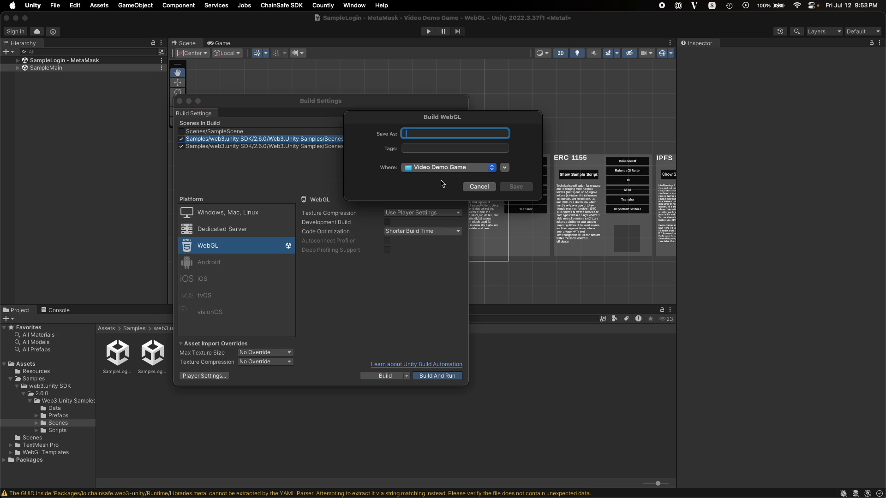
{"action": "type", "text": "demo"}
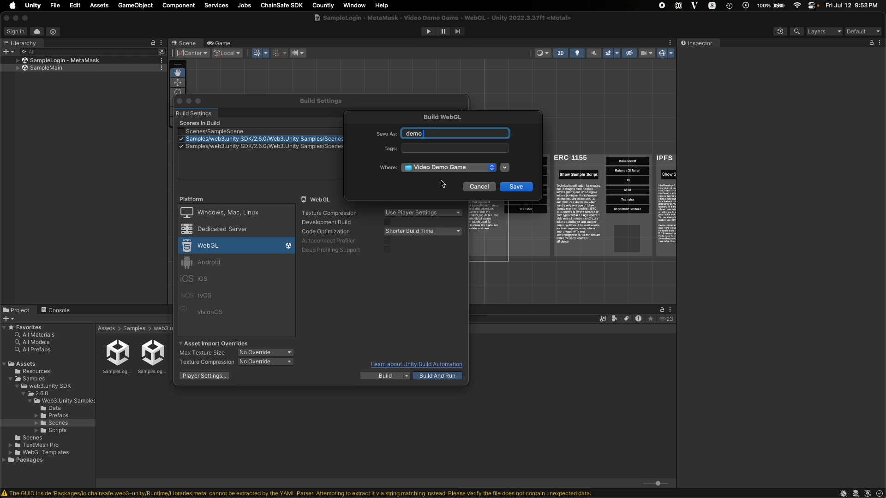
{"action": "type", "text": " video build"}
{"action": "left_click", "coordinate": [516, 187]}
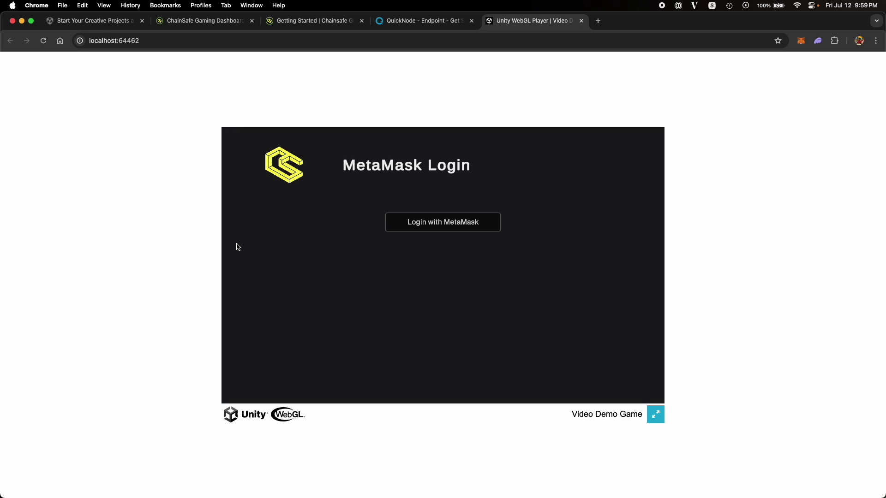
- Log in to the game with MetaMask Account 1 and scroll to the ERC-1155 and IPFS cards
{"action": "left_click", "coordinate": [423, 44]}
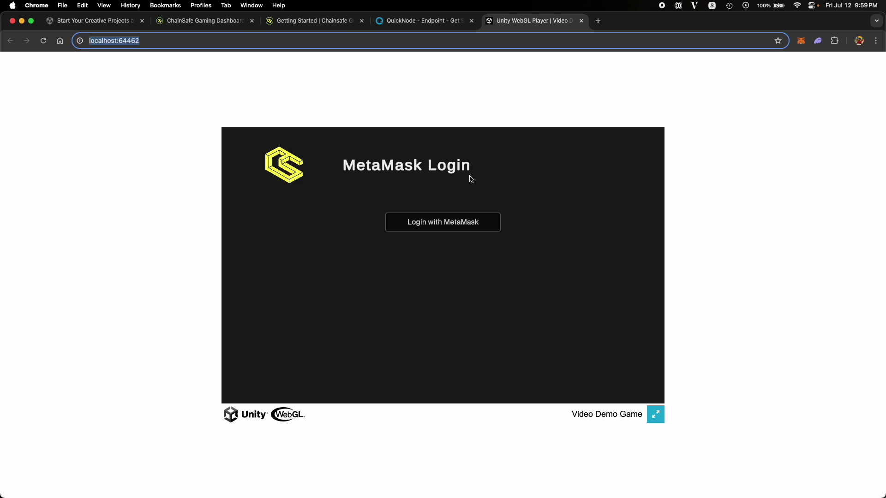
{"action": "left_click", "coordinate": [401, 252]}
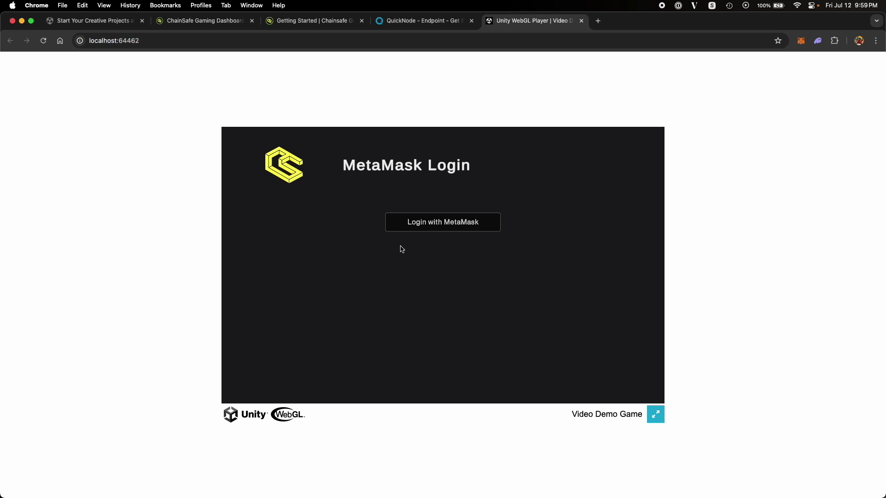
{"action": "left_click", "coordinate": [435, 230]}
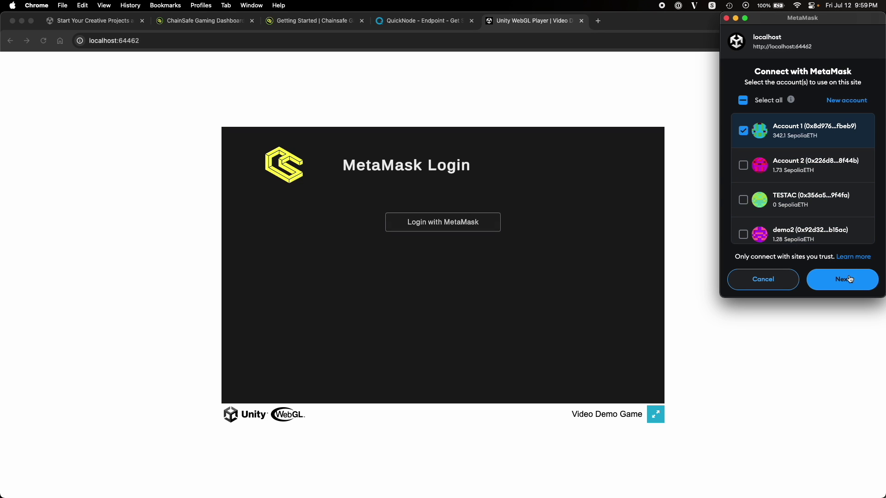
{"action": "left_click", "coordinate": [849, 279]}
{"action": "left_click", "coordinate": [847, 282]}
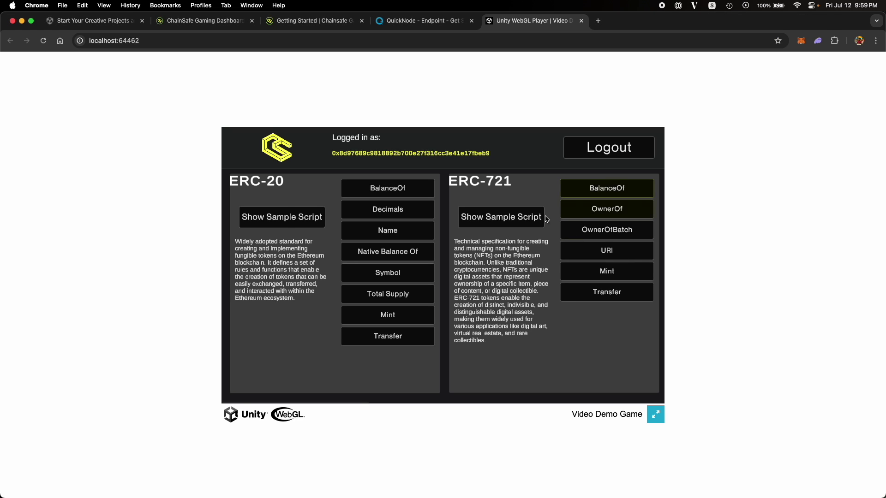
{"action": "scroll", "coordinate": [462, 277], "scroll_direction": "right", "scroll_amount": 5}
{"action": "scroll", "coordinate": [373, 318], "scroll_direction": "right", "scroll_amount": 5}
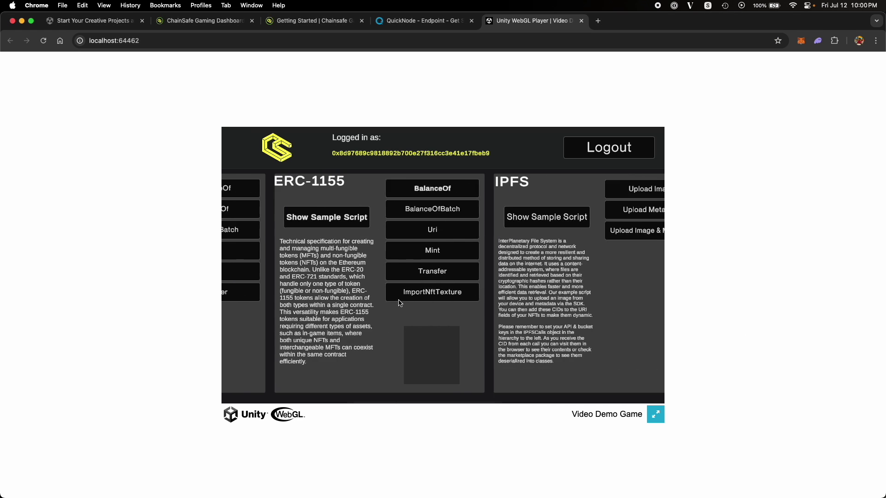
- Log out of the demo game, close its tab, and return to the Unity editor
{"action": "left_click", "coordinate": [612, 141]}
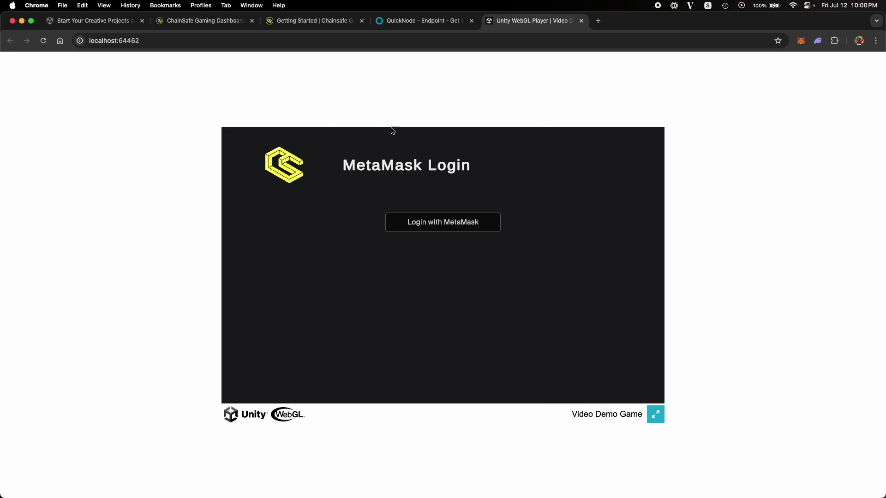
{"action": "left_click", "coordinate": [581, 21]}
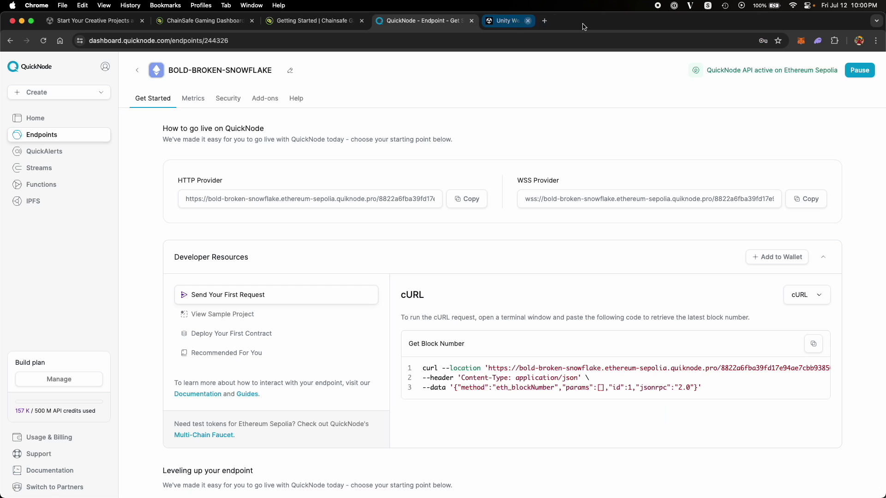
{"action": "key", "text": "ctrl+Up"}
{"action": "left_click", "coordinate": [404, 225]}
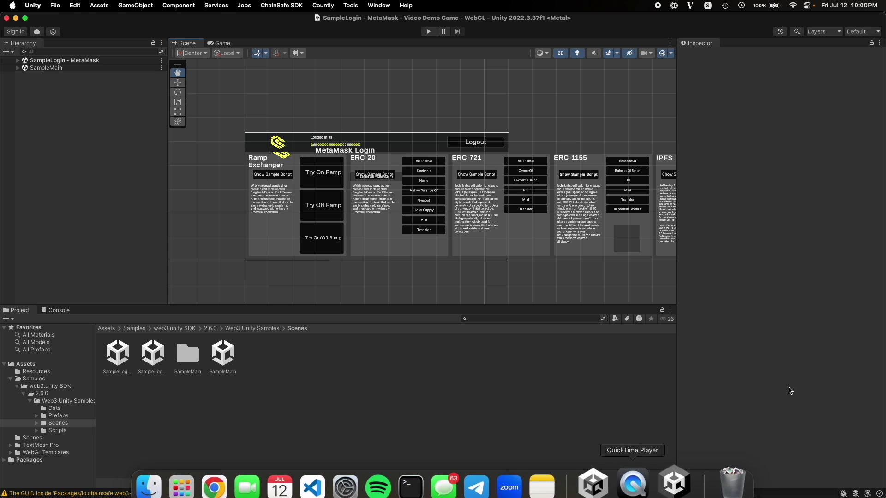
- Browse Scripts/Scenes/SampleMain/Erc721 and open Erc721Calls in the code editor
{"action": "left_click", "coordinate": [37, 430]}
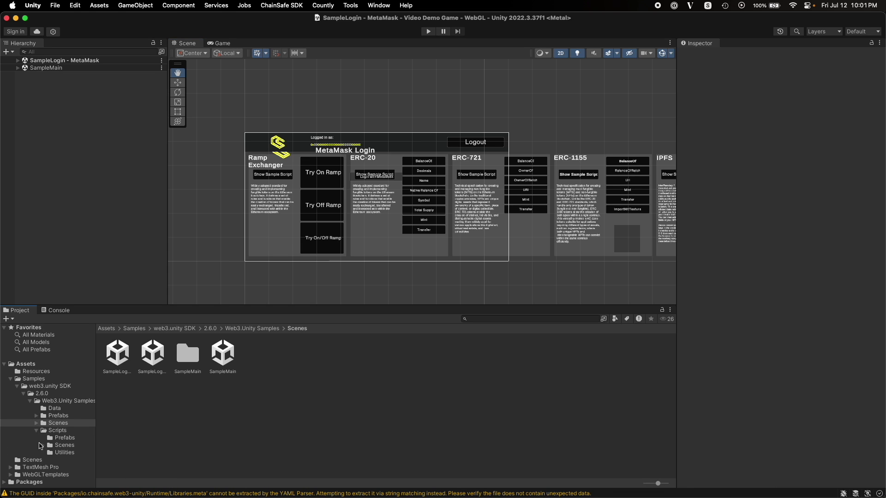
{"action": "left_click", "coordinate": [43, 446]}
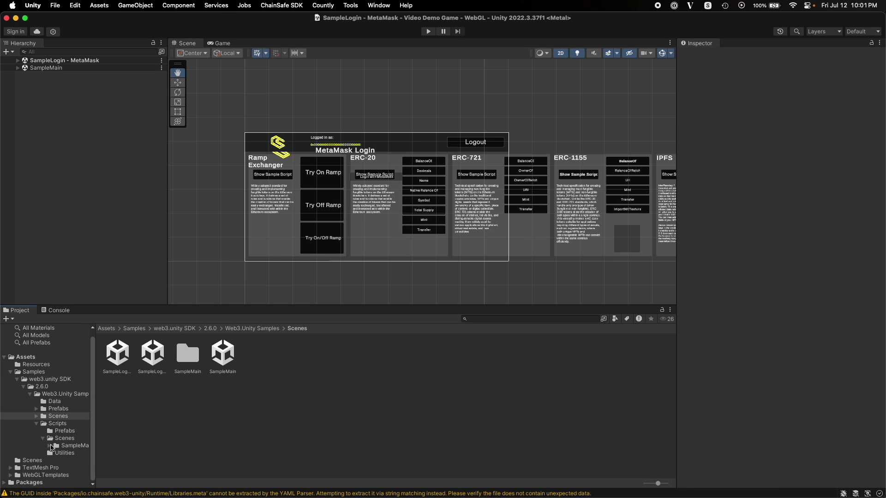
{"action": "left_click", "coordinate": [51, 446]}
{"action": "left_click", "coordinate": [76, 416]}
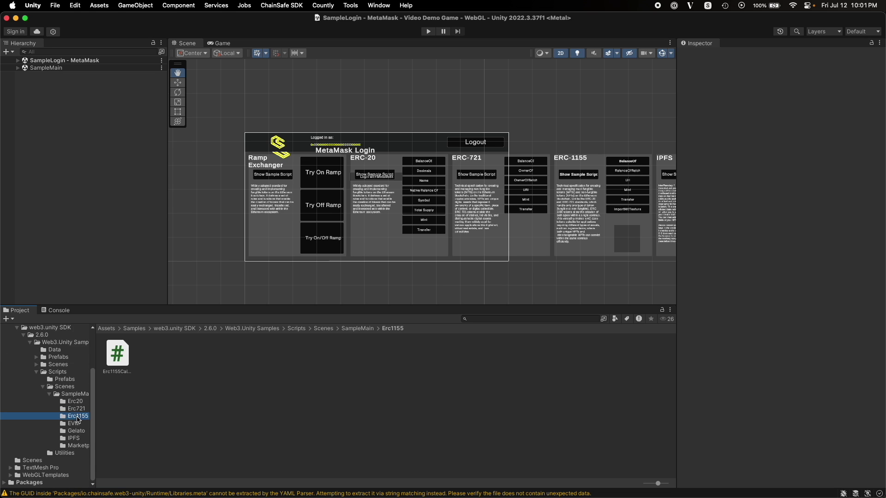
{"action": "left_click", "coordinate": [77, 409]}
{"action": "left_click", "coordinate": [119, 362]}
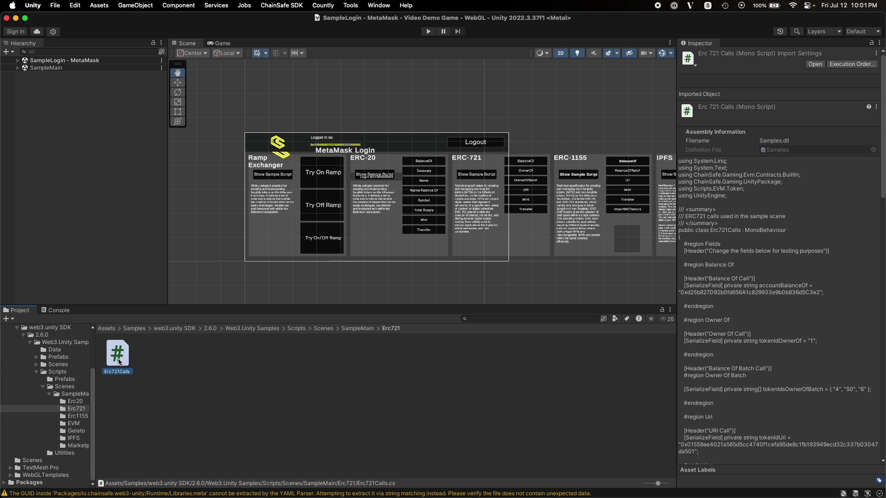
{"action": "double_click", "coordinate": [118, 362]}
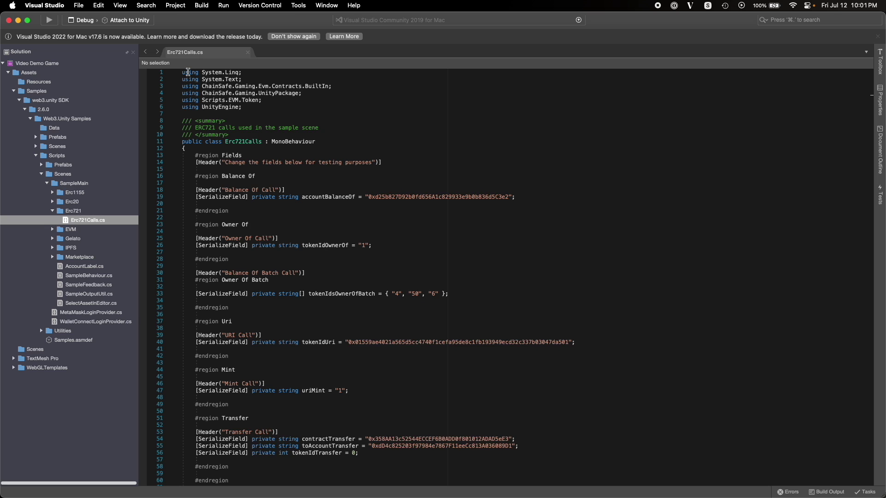
- Back in Visual Studio, scroll down and point out the BalanceOf and OwnerOf methods
{"action": "key", "text": "ctrl+Up"}
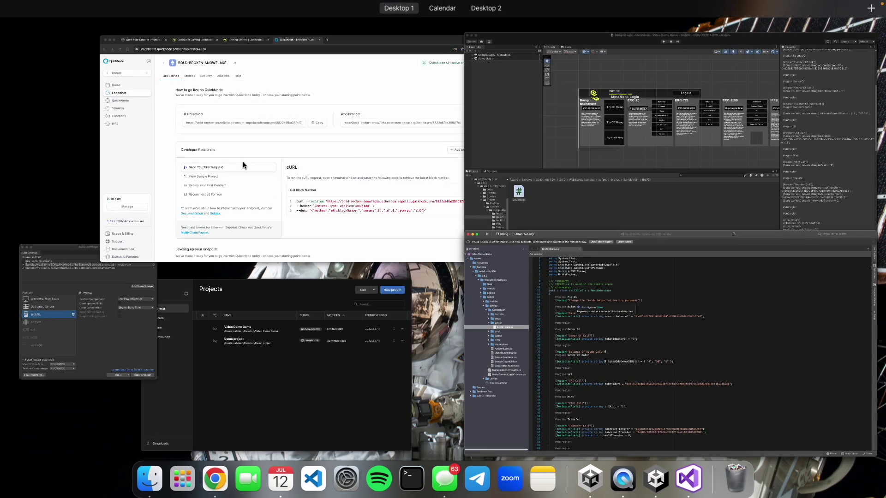
{"action": "left_click", "coordinate": [526, 103]}
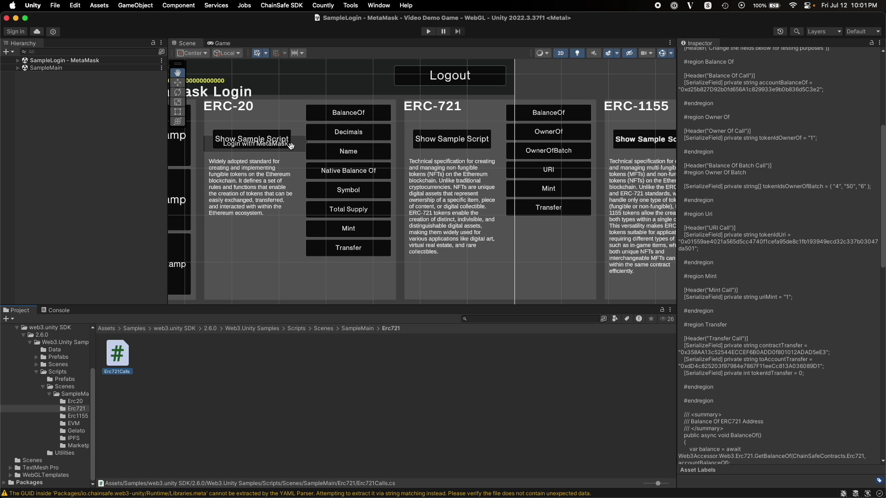
{"action": "key", "text": "ctrl+Up"}
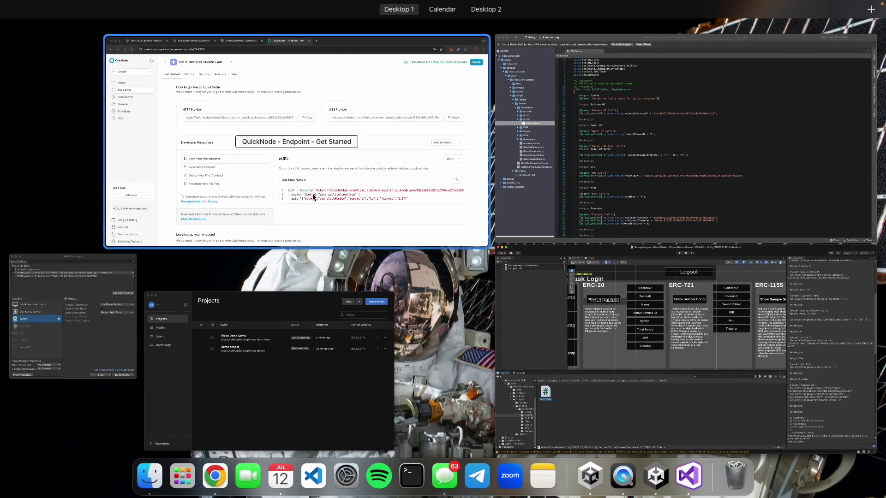
{"action": "left_click", "coordinate": [576, 194]}
{"action": "scroll", "coordinate": [288, 414], "scroll_direction": "down", "scroll_amount": 10}
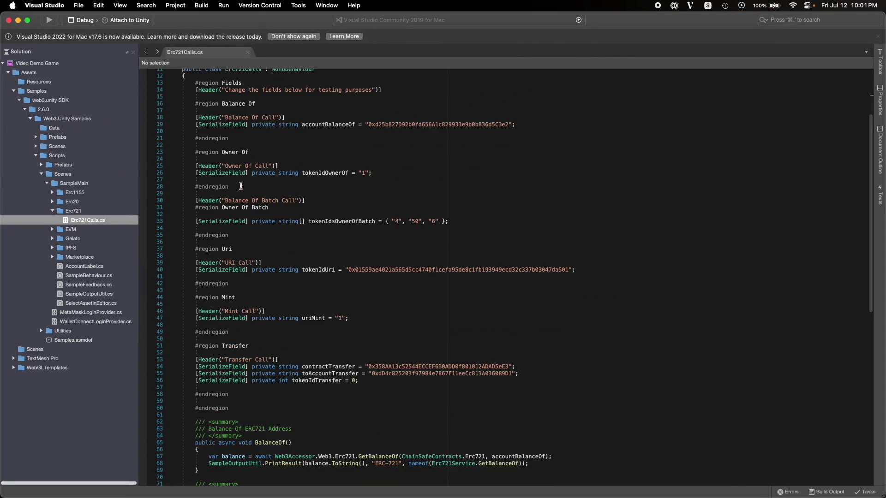
{"action": "scroll", "coordinate": [288, 414], "scroll_direction": "down", "scroll_amount": 2}
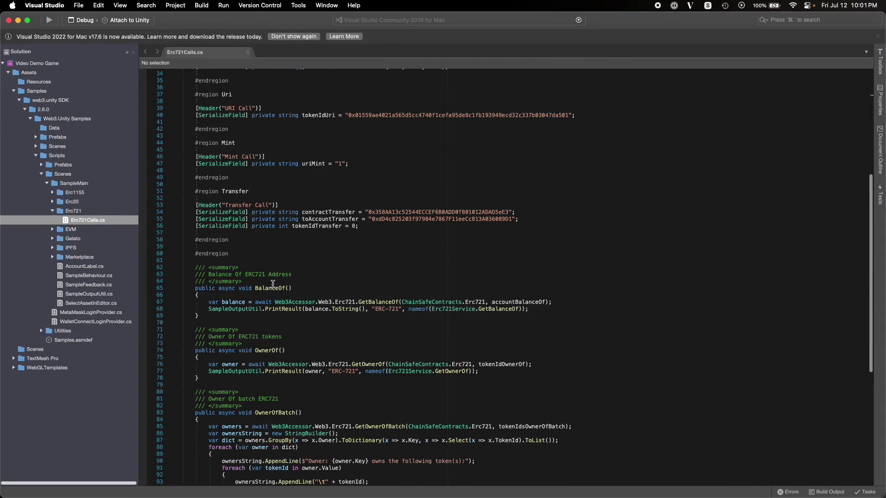
{"action": "left_click", "coordinate": [272, 288]}
{"action": "left_click", "coordinate": [272, 350]}
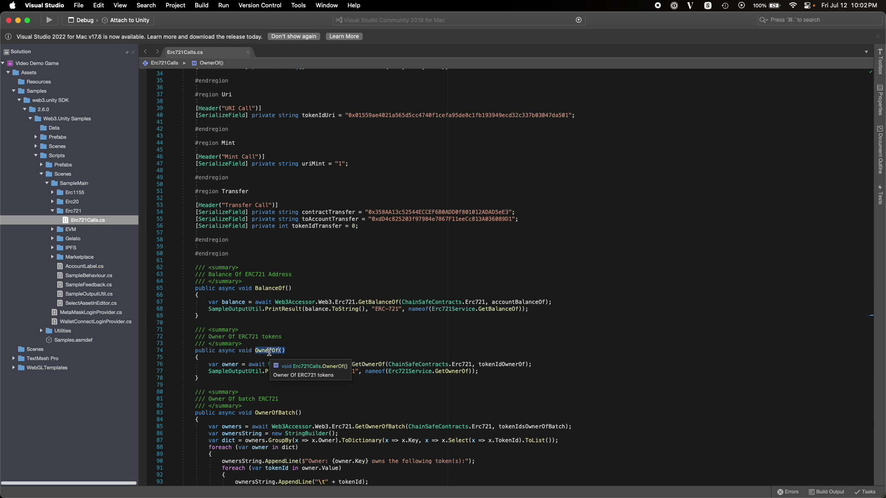
- Point out the OwnerOfBatch, Uri, MintErc721 and TransferErc721 methods, then scroll back up
{"action": "scroll", "coordinate": [273, 350], "scroll_direction": "down", "scroll_amount": 4}
{"action": "left_click", "coordinate": [272, 345]}
{"action": "scroll", "coordinate": [273, 346], "scroll_direction": "down", "scroll_amount": 10}
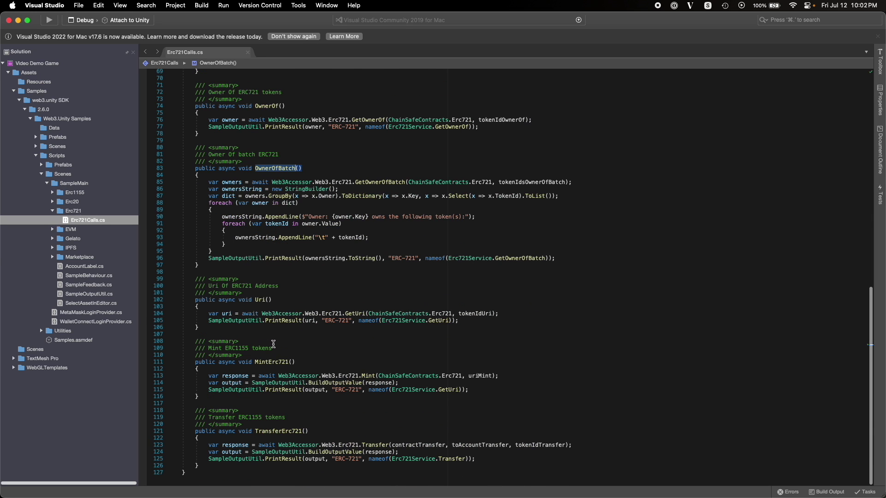
{"action": "left_click", "coordinate": [254, 300]}
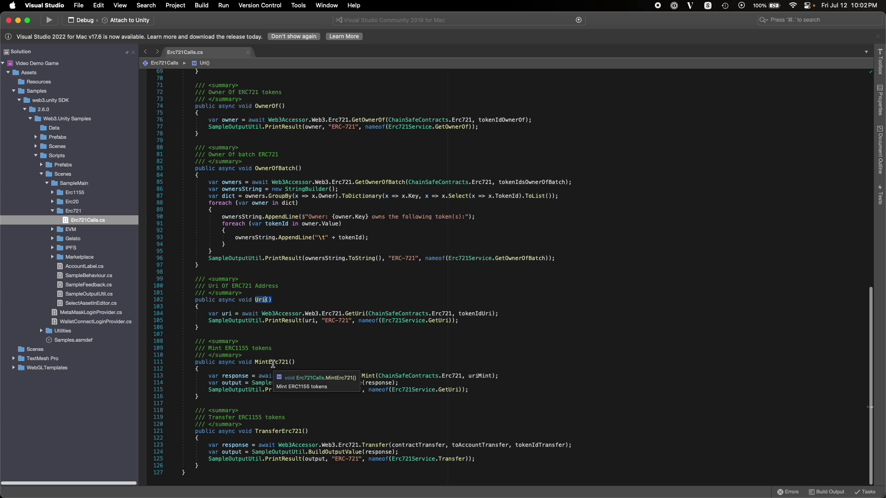
{"action": "left_click", "coordinate": [273, 362]}
{"action": "left_click", "coordinate": [285, 431]}
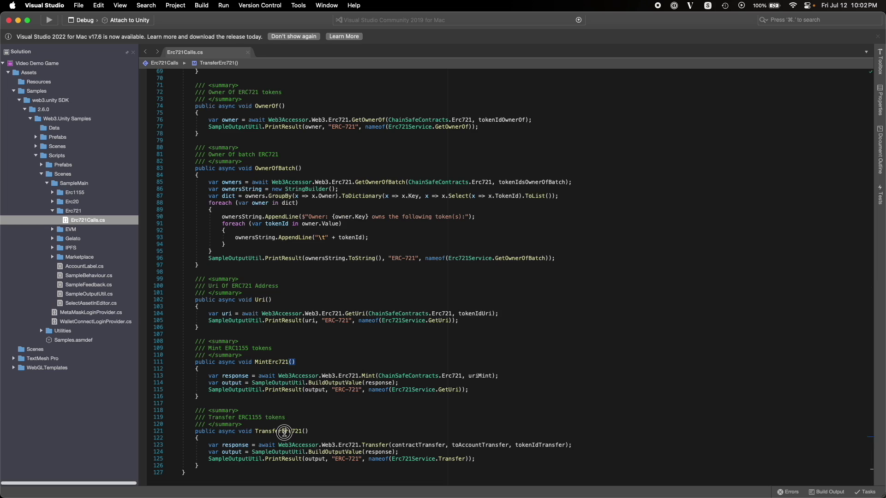
{"action": "scroll", "coordinate": [359, 342], "scroll_direction": "up", "scroll_amount": 15}
{"action": "scroll", "coordinate": [359, 341], "scroll_direction": "up", "scroll_amount": 7}
{"action": "key", "text": "ctrl+Up"}
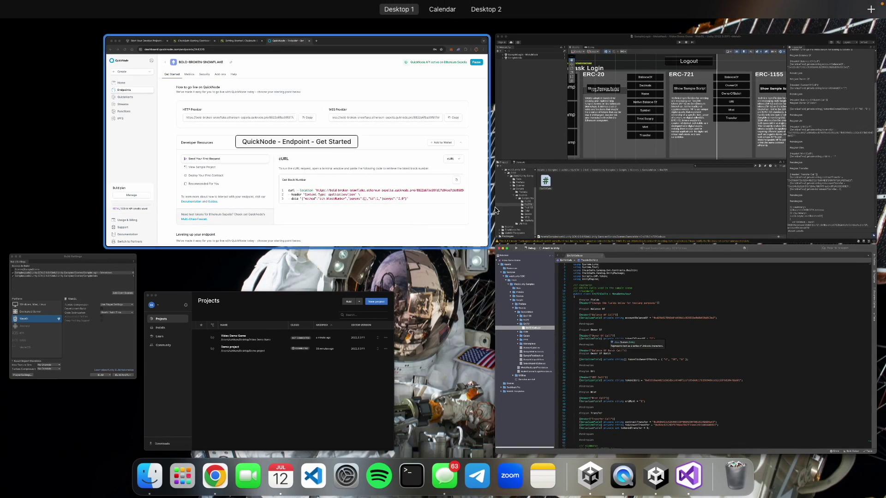
- Select the ERC-721 Button - Mint object and check that its On Click() calls Erc721Calls.MintErc721
{"action": "left_click", "coordinate": [646, 212]}
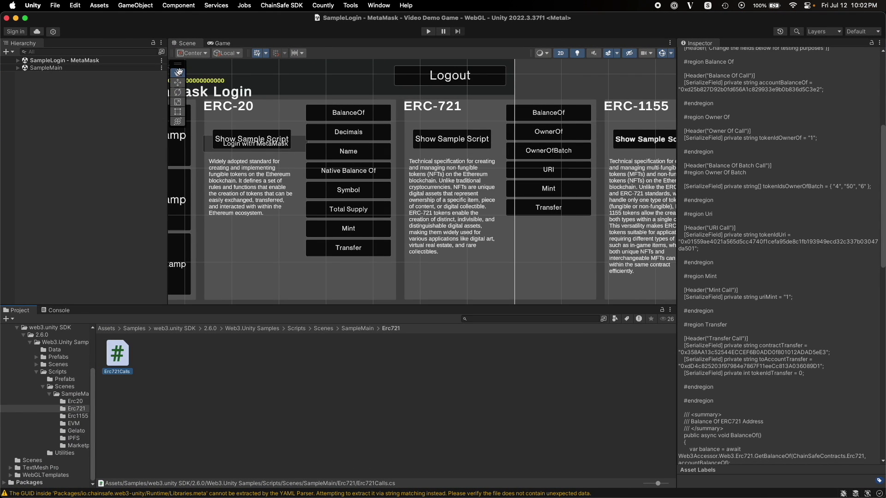
{"action": "left_click", "coordinate": [177, 84]}
{"action": "left_click", "coordinate": [554, 118]}
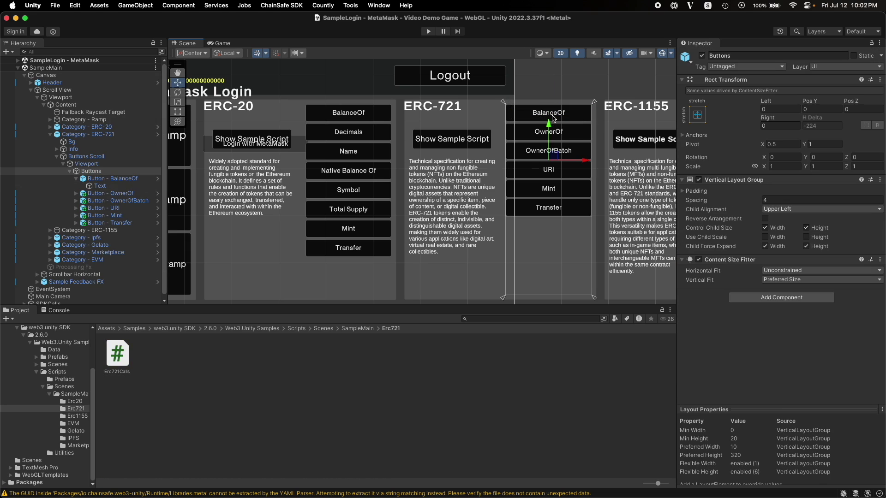
{"action": "left_click", "coordinate": [542, 192]}
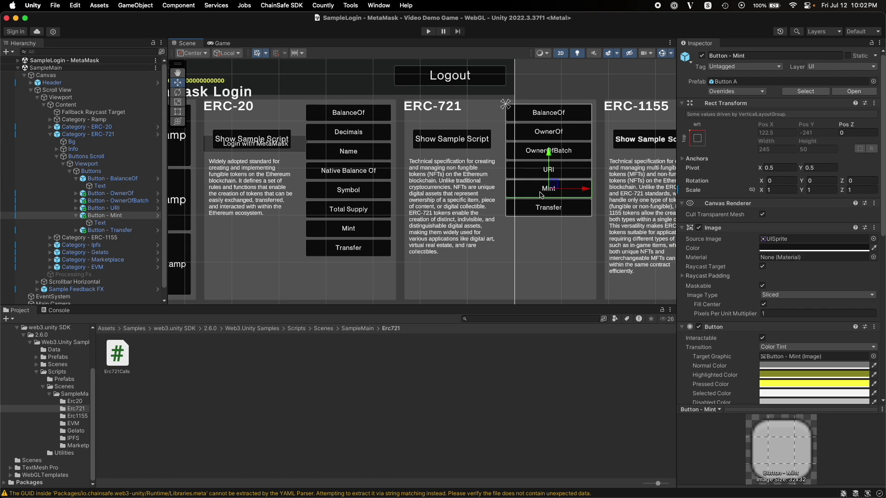
{"action": "left_click", "coordinate": [112, 216]}
{"action": "scroll", "coordinate": [727, 262], "scroll_direction": "down", "scroll_amount": 5}
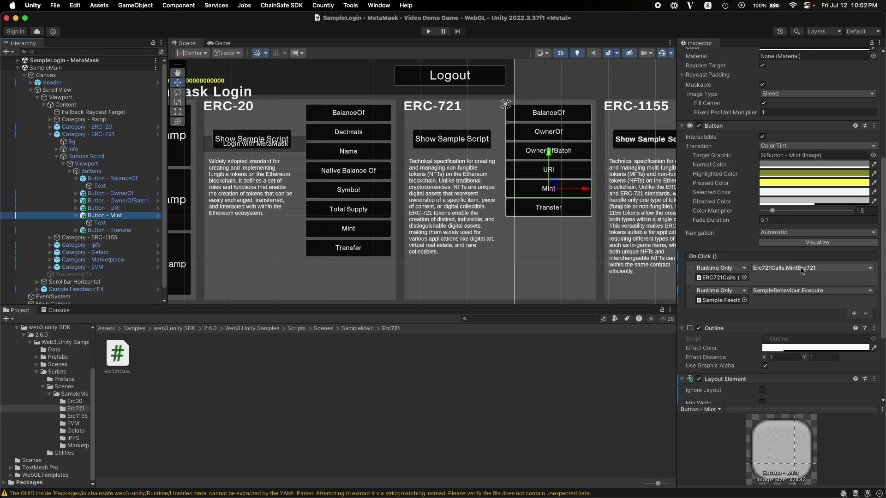
{"action": "key", "text": "ctrl+Up"}
{"action": "left_click", "coordinate": [652, 208]}
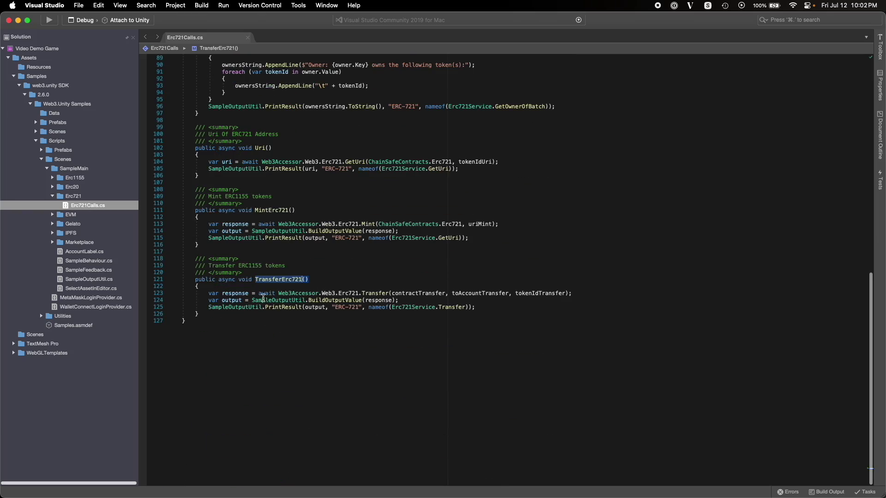
- Highlight the MintErc721 method name in Erc721Calls.cs and switch back to Unity
{"action": "double_click", "coordinate": [279, 210]}
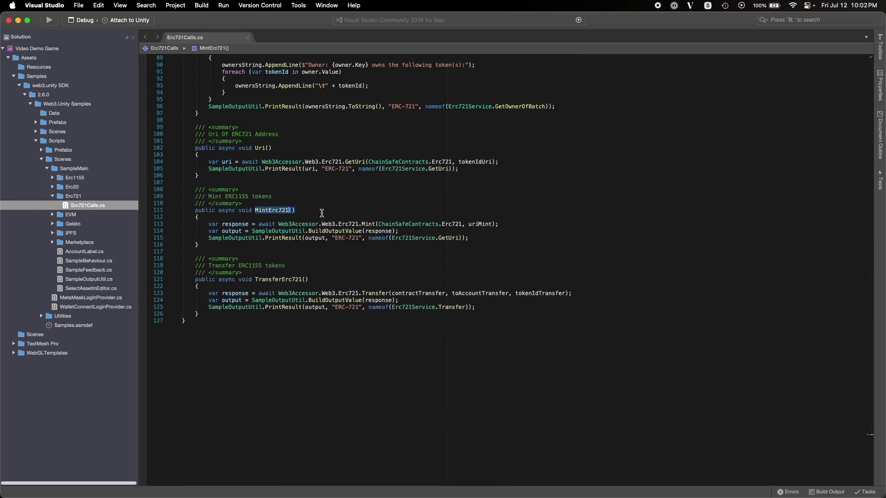
{"action": "key", "text": "ctrl+Up"}
{"action": "left_click", "coordinate": [651, 196]}
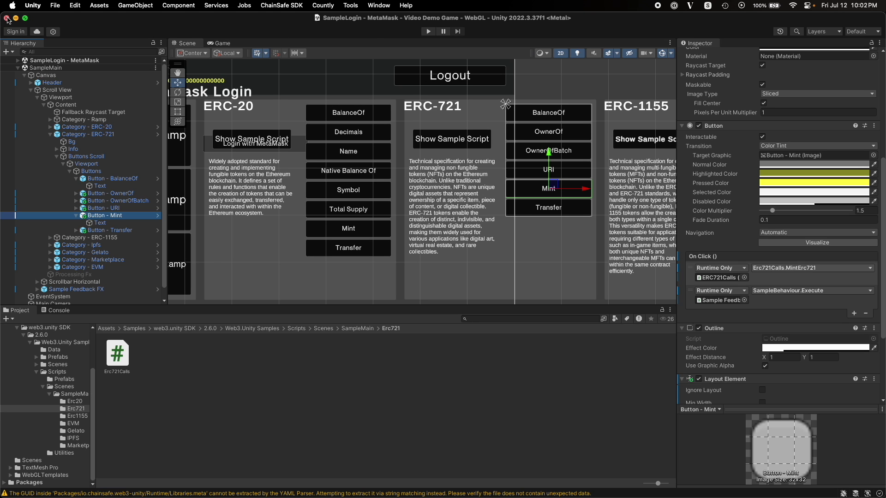
- Close Video Demo Game and open the Demo project to its SampleMain 'Choose your Avatar' scene
{"action": "left_click", "coordinate": [7, 19]}
{"action": "key", "text": "ctrl+Up"}
{"action": "left_click", "coordinate": [301, 231]}
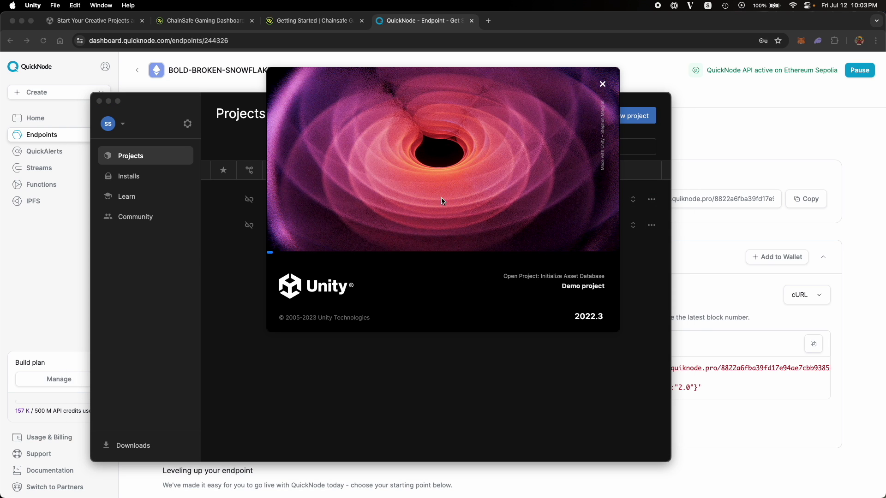
{"action": "left_click_drag", "start_coordinate": [320, 116], "coordinate": [283, 121]}
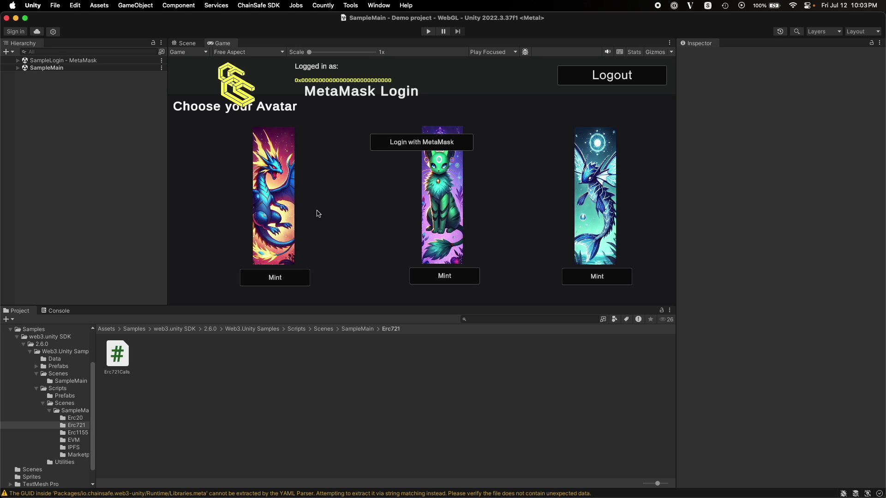
- Build and run the Demo project for WebGL as 'Game Login Build', opening it in Chrome
{"action": "left_click", "coordinate": [55, 5]}
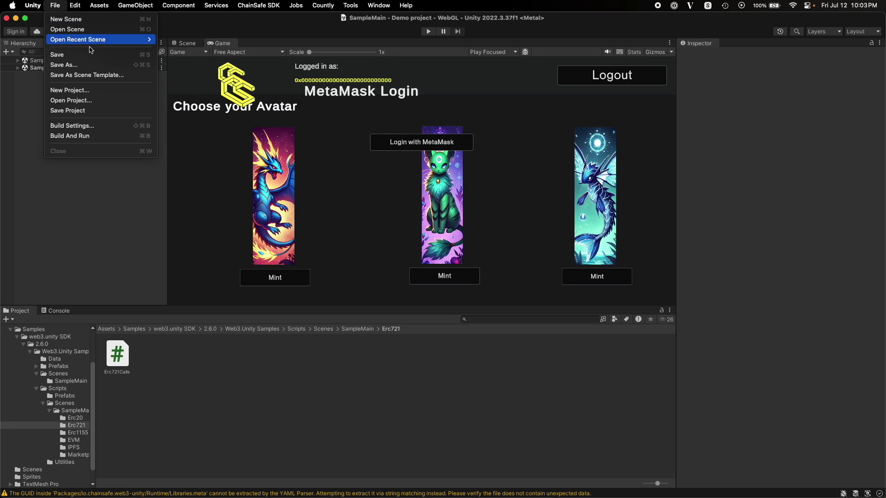
{"action": "left_click", "coordinate": [98, 126]}
{"action": "left_click_drag", "start_coordinate": [354, 195], "coordinate": [324, 91]}
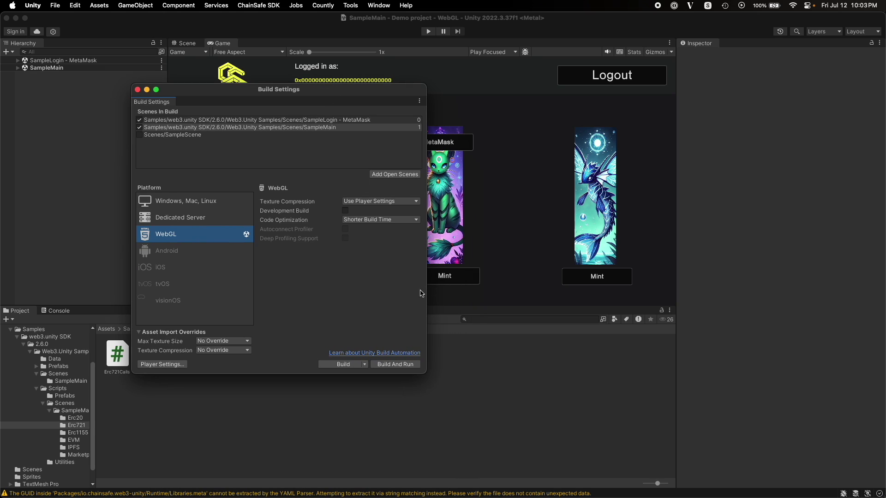
{"action": "left_click", "coordinate": [394, 364]}
{"action": "type", "text": "GAm"}
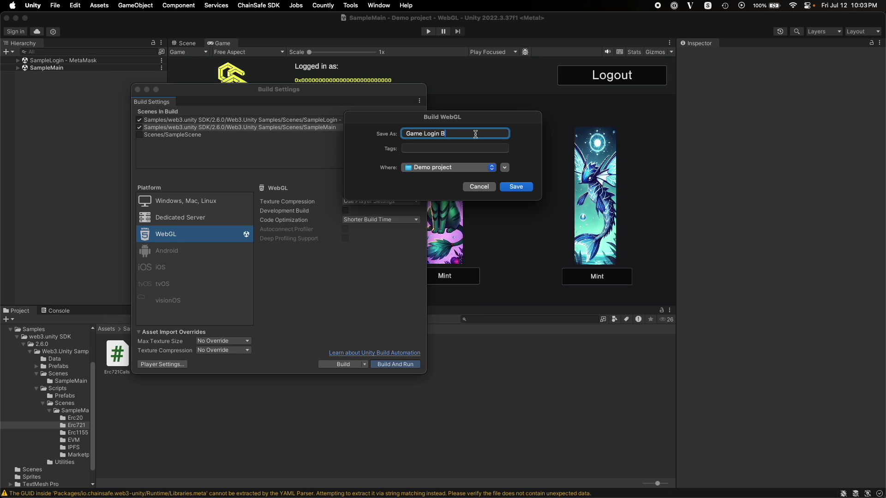
{"action": "type", "text": "d"}
{"action": "key", "text": "Return"}
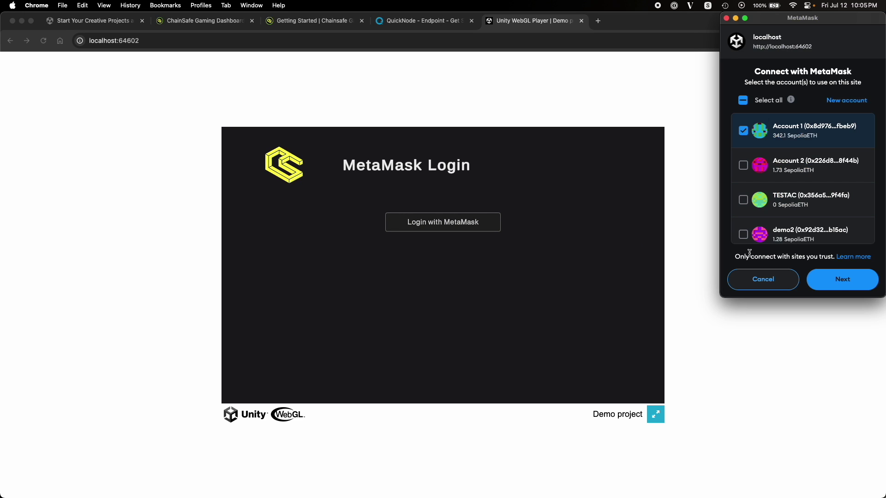
- Connect the MetaMask wallet to the game and switch the game to full screen
{"action": "left_click", "coordinate": [833, 281]}
{"action": "left_click", "coordinate": [655, 414]}
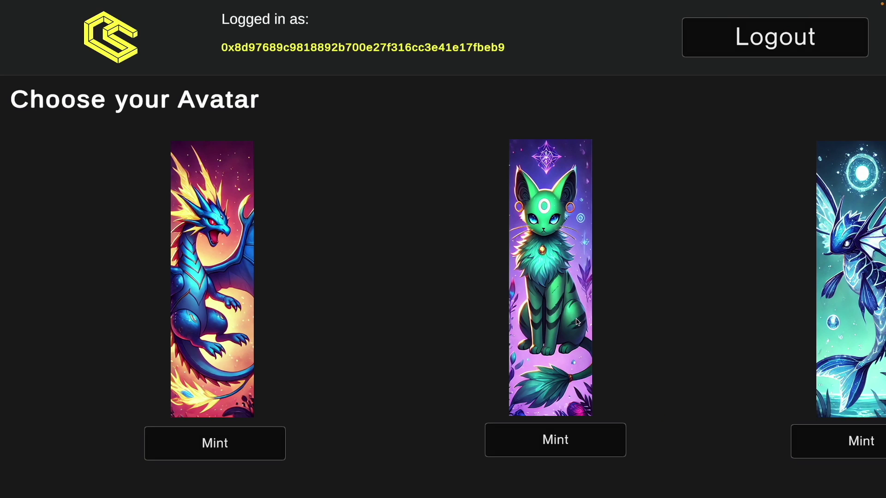
{"action": "scroll", "coordinate": [599, 295], "scroll_direction": "right", "scroll_amount": 3}
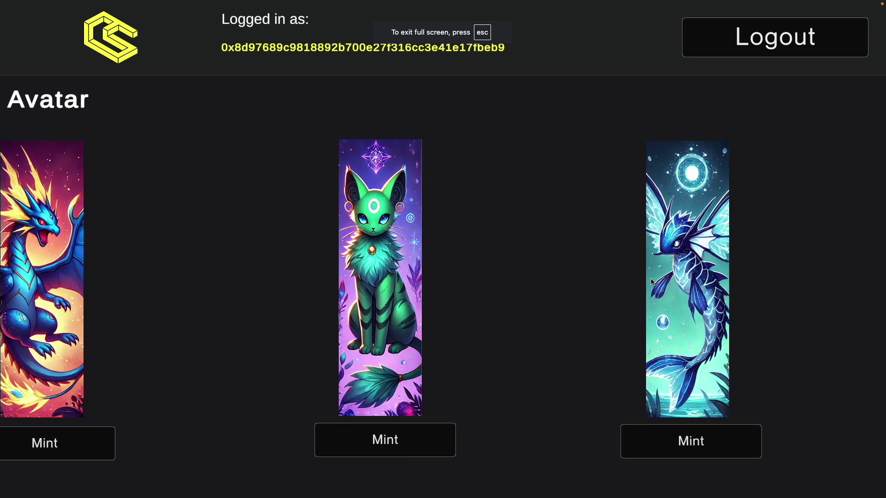
{"action": "scroll", "coordinate": [625, 288], "scroll_direction": "left", "scroll_amount": 5}
{"action": "scroll", "coordinate": [625, 290], "scroll_direction": "right", "scroll_amount": 5}
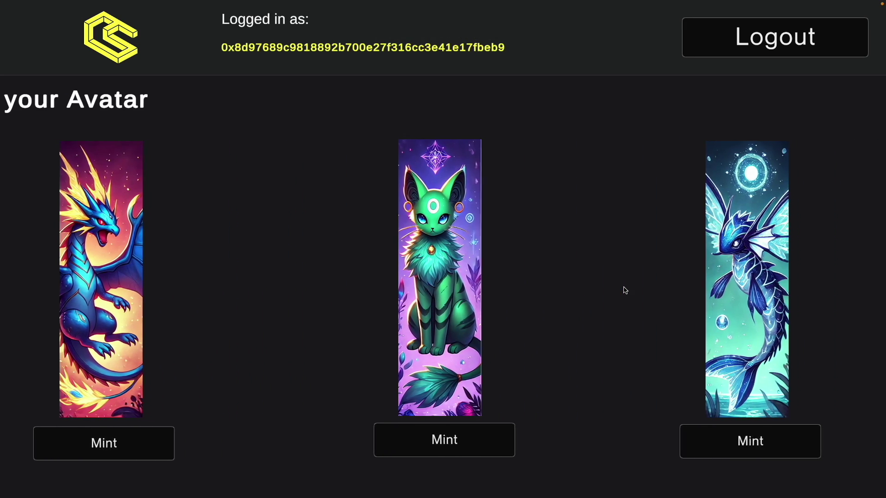
{"action": "scroll", "coordinate": [613, 293], "scroll_direction": "left", "scroll_amount": 1}
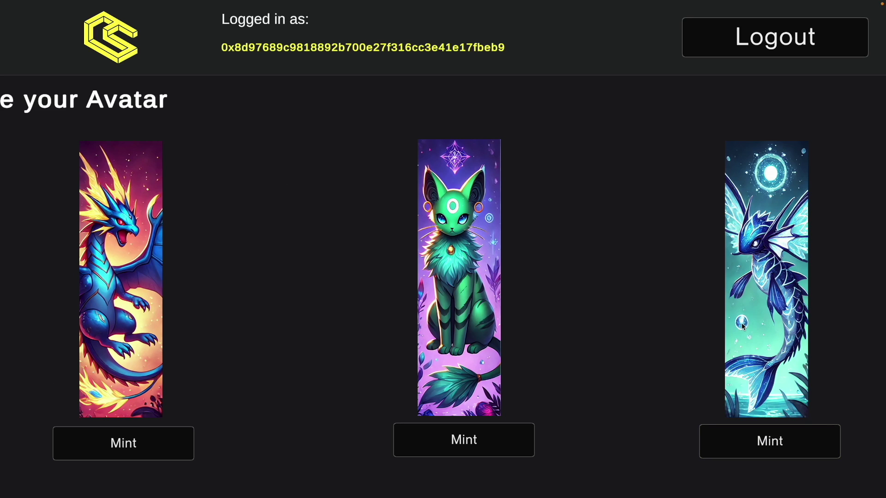
- Mint the fish avatar, approve it in MetaMask, and open the transaction on the block explorer
{"action": "left_click", "coordinate": [786, 454]}
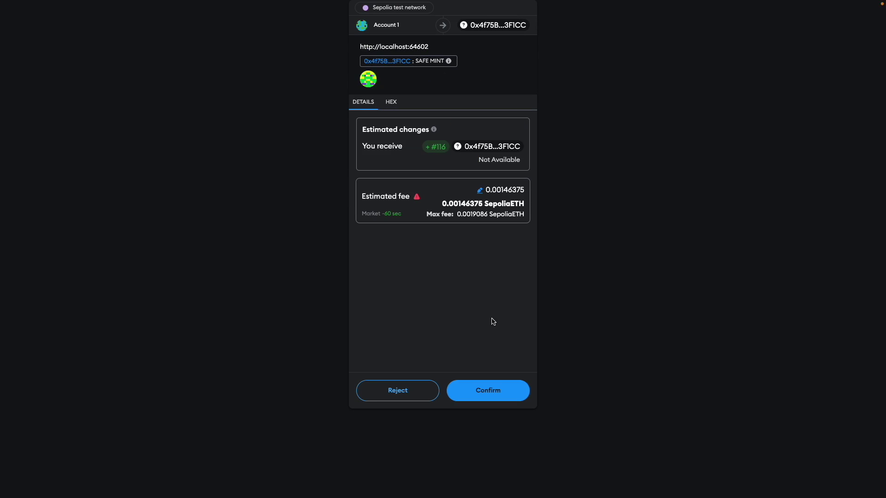
{"action": "left_click", "coordinate": [477, 386]}
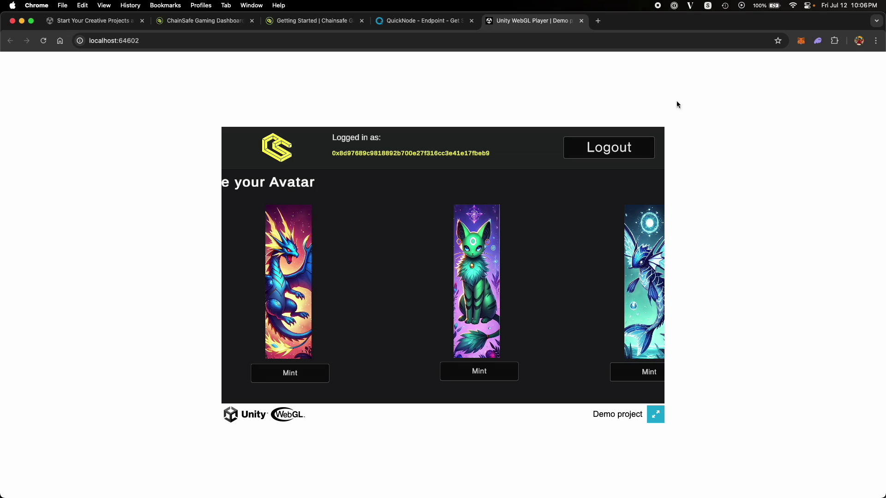
{"action": "left_click", "coordinate": [800, 40]}
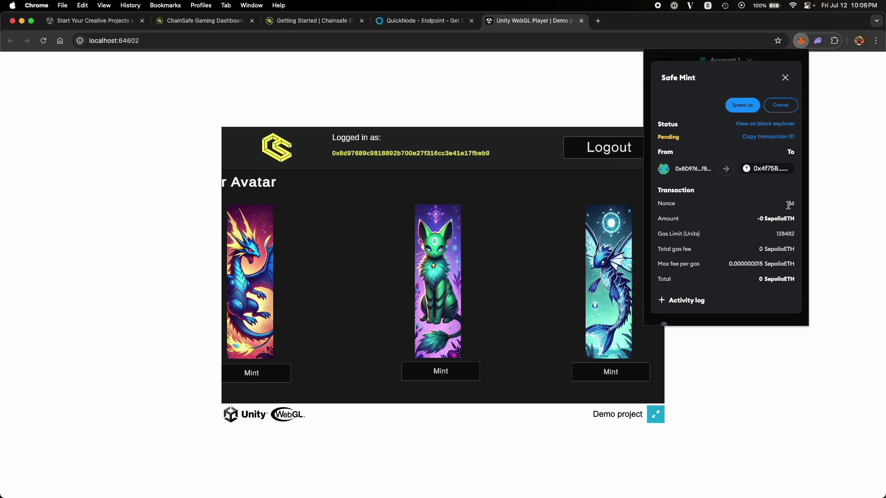
{"action": "left_click", "coordinate": [775, 123]}
{"action": "left_click", "coordinate": [530, 21]}
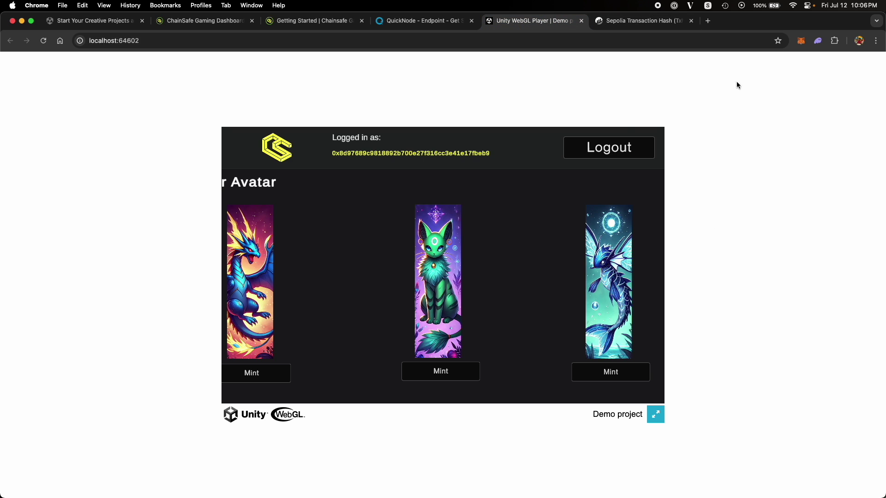
- Verify the Etherscan transaction shows Success and ERC-721 token ID 116, then open testnet.rarible.com
{"action": "left_click", "coordinate": [646, 21]}
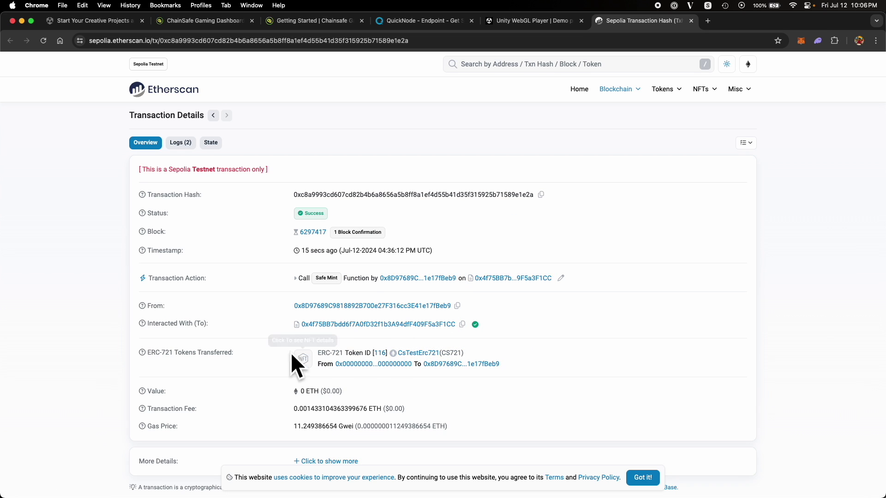
{"action": "left_click", "coordinate": [553, 25]}
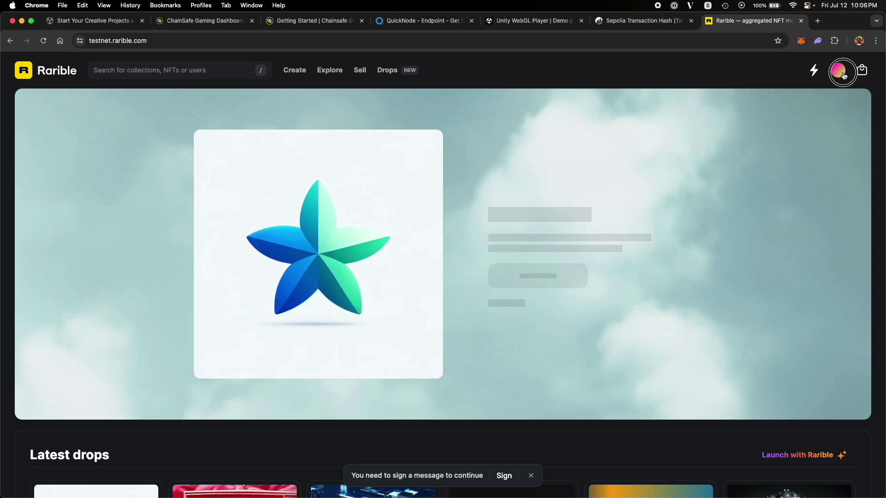
- Open the Seawing NFT from the wallet's My NFTs list on Rarible
{"action": "left_click", "coordinate": [837, 71]}
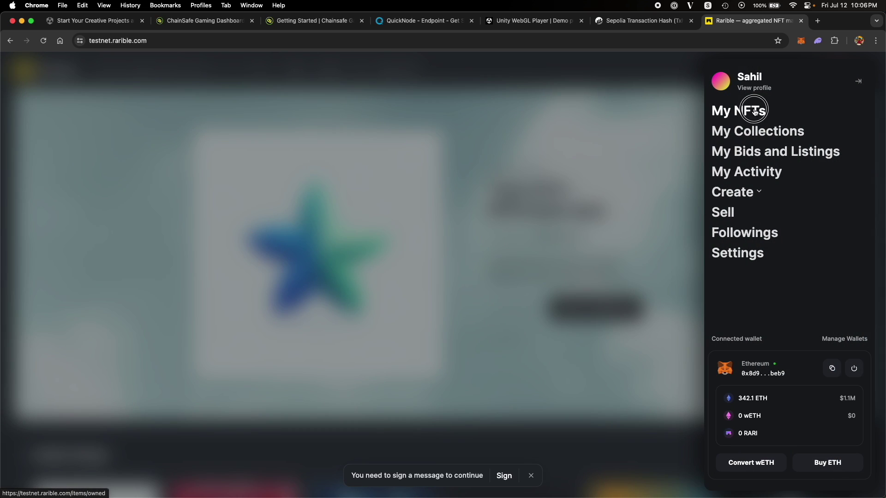
{"action": "left_click", "coordinate": [755, 111]}
{"action": "scroll", "coordinate": [112, 291], "scroll_direction": "down", "scroll_amount": 4}
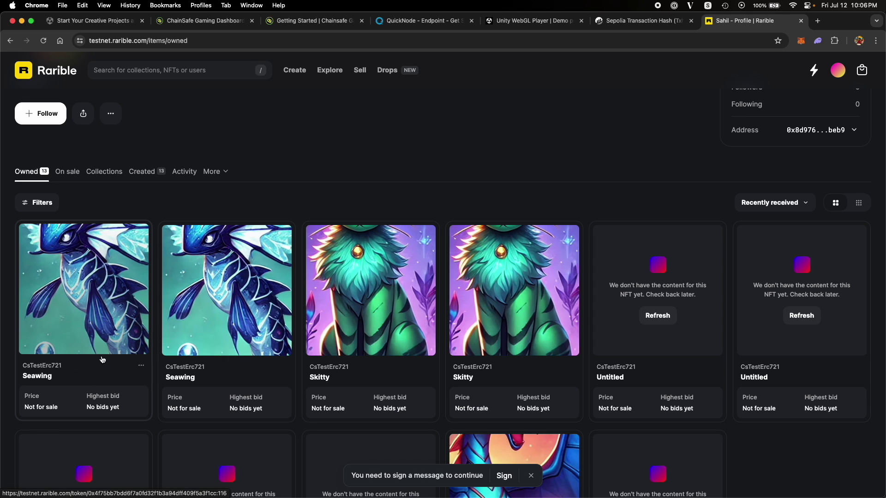
{"action": "left_click", "coordinate": [84, 353]}
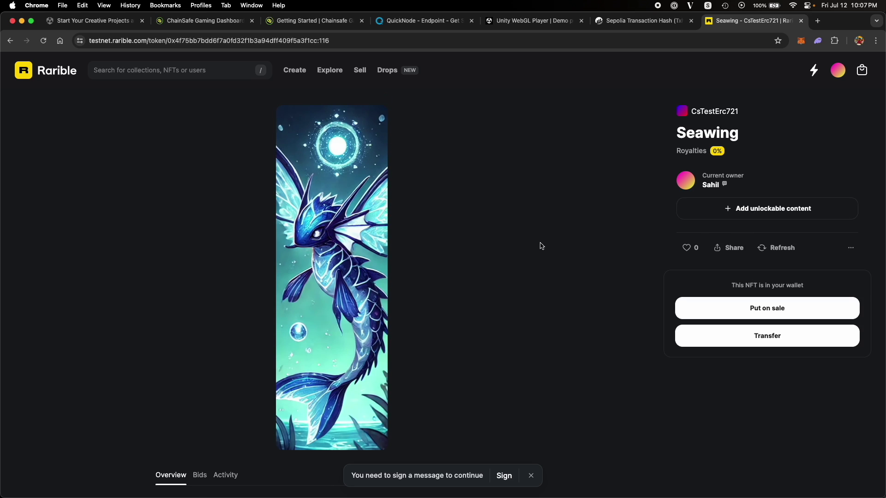
- Cross-check the Seawing token's transaction on Etherscan, then return to its Rarible page
{"action": "scroll", "coordinate": [369, 244], "scroll_direction": "down", "scroll_amount": 10}
{"action": "left_click", "coordinate": [247, 240]}
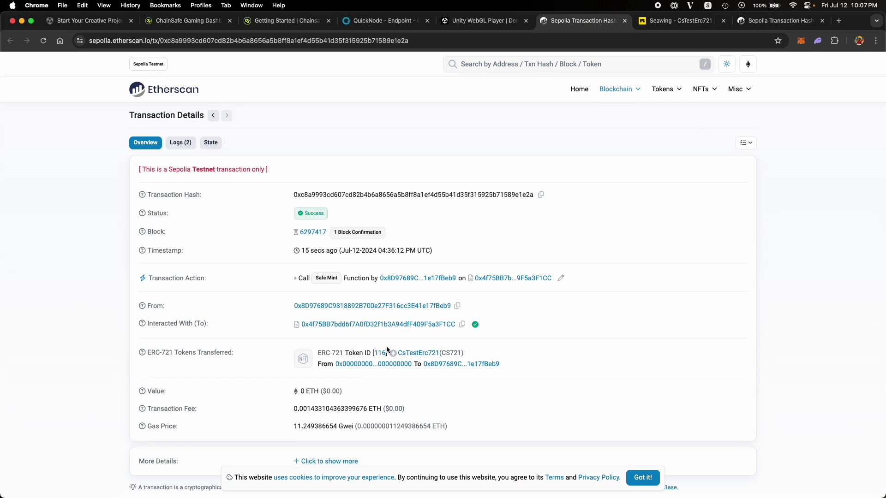
{"action": "left_click", "coordinate": [769, 21]}
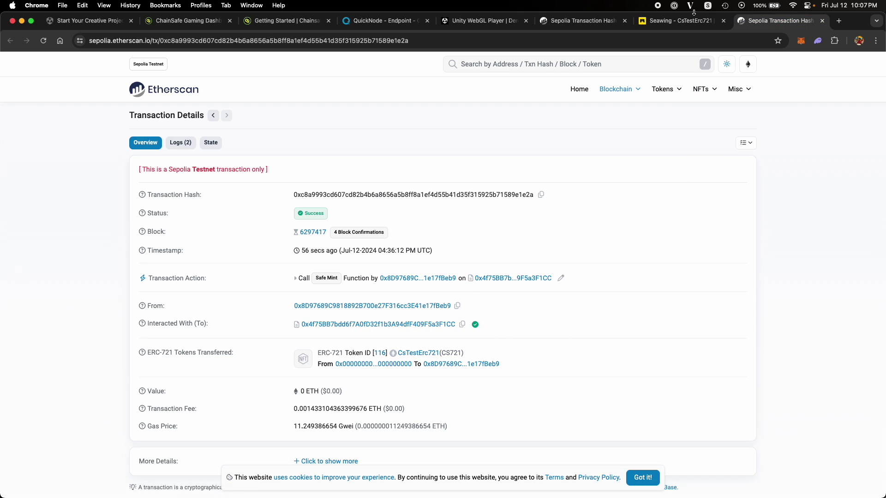
{"action": "left_click", "coordinate": [677, 20]}
- Highlight the Seawing title and its description 'Wanderer of seven seas.', then show all windows
{"action": "scroll", "coordinate": [348, 260], "scroll_direction": "up", "scroll_amount": 10}
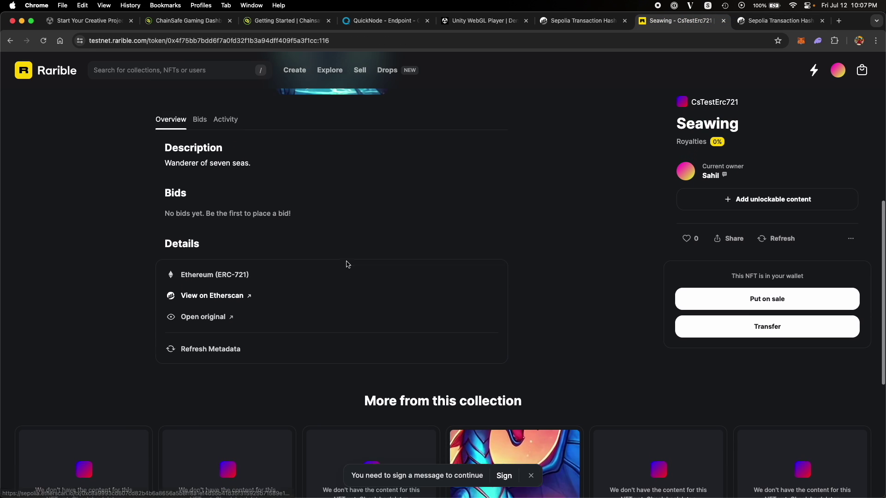
{"action": "scroll", "coordinate": [348, 258], "scroll_direction": "down", "scroll_amount": 2}
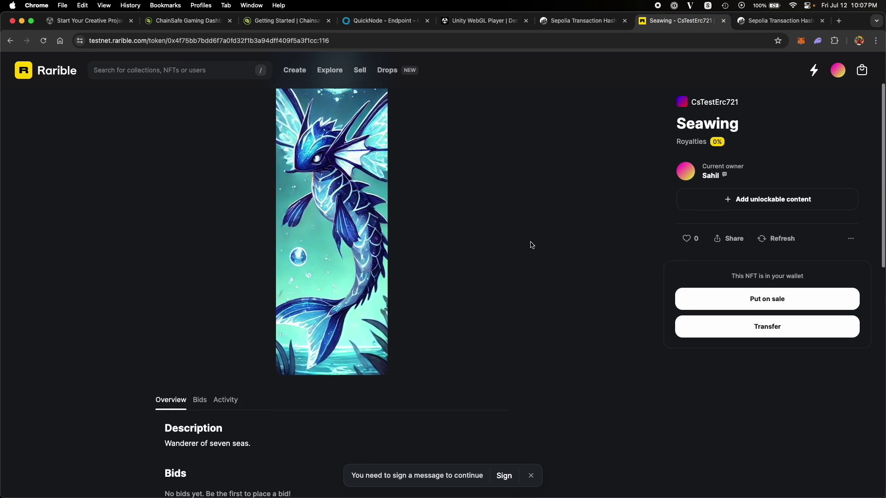
{"action": "scroll", "coordinate": [530, 243], "scroll_direction": "up", "scroll_amount": 2}
{"action": "double_click", "coordinate": [708, 134]}
{"action": "scroll", "coordinate": [409, 267], "scroll_direction": "down", "scroll_amount": 5}
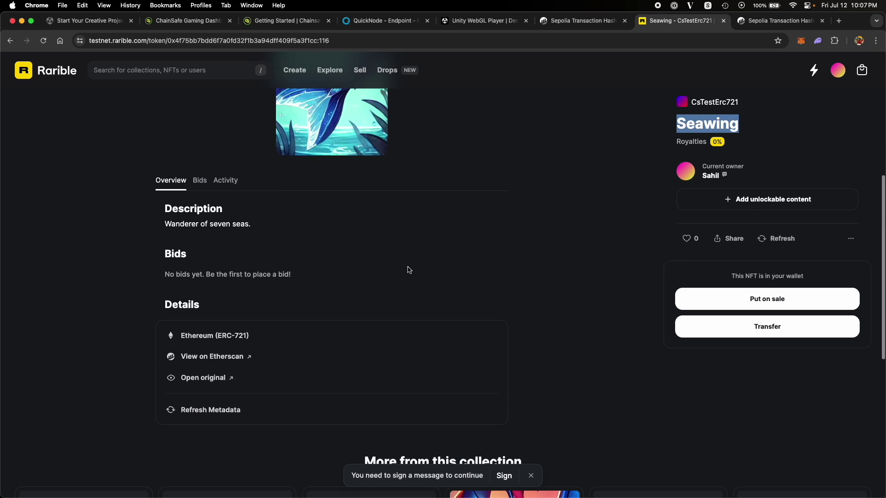
{"action": "double_click", "coordinate": [192, 210]}
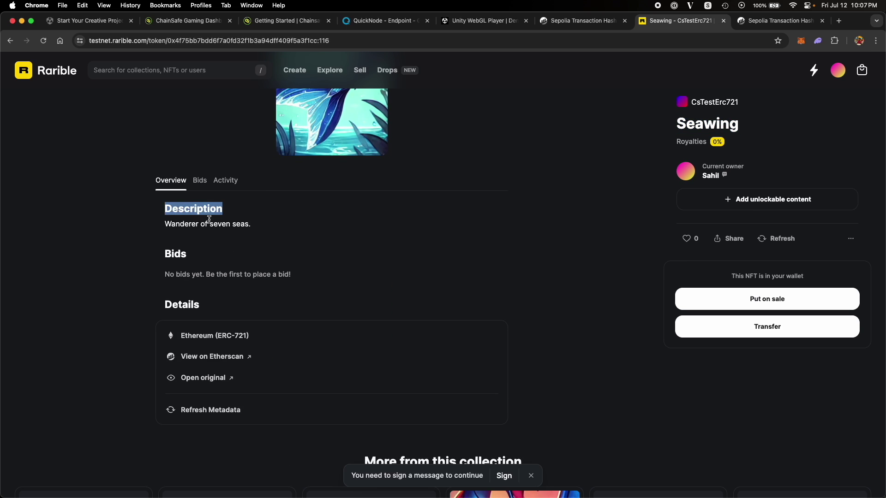
{"action": "triple_click", "coordinate": [246, 225]}
{"action": "left_click", "coordinate": [384, 251]}
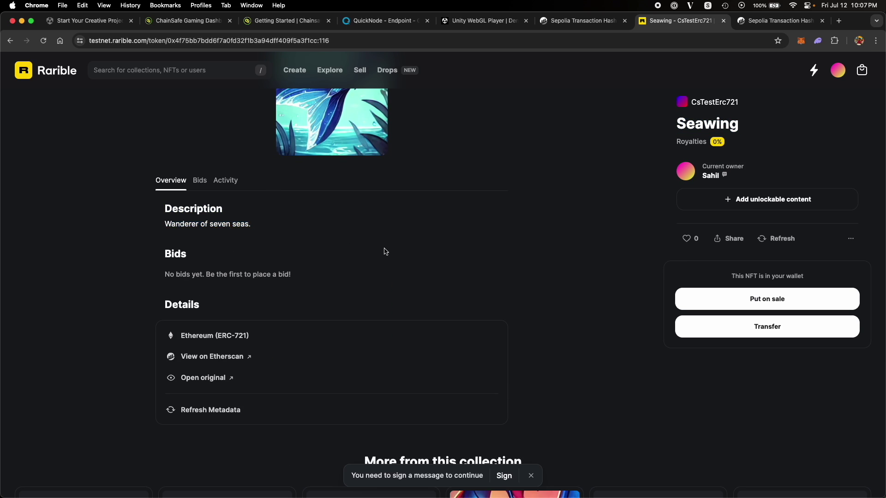
{"action": "scroll", "coordinate": [418, 269], "scroll_direction": "up", "scroll_amount": 5}
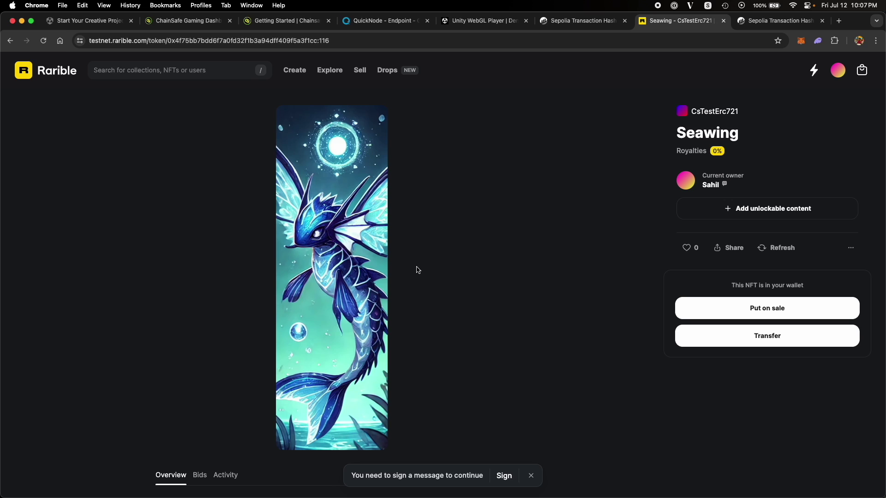
{"action": "key", "text": "ctrl+Up"}
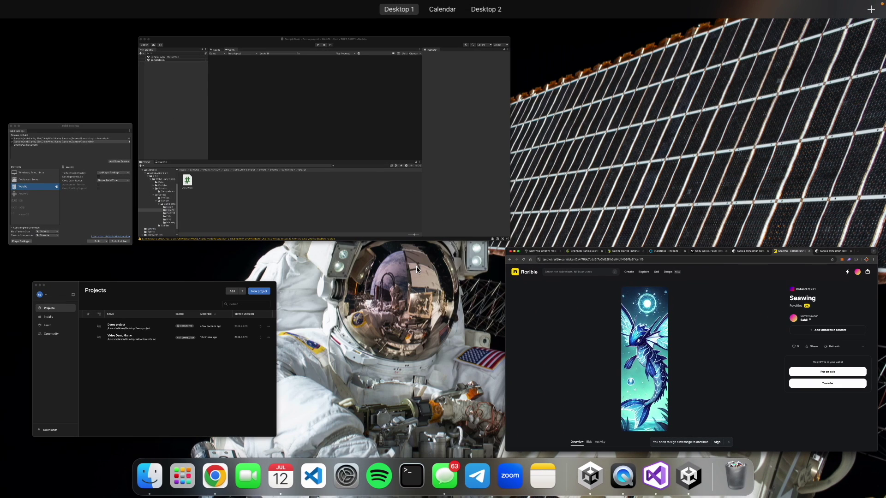
- Open Erc721Calls.cs in Visual Studio and review its using directives and MonoBehaviour class
{"action": "left_click", "coordinate": [392, 198]}
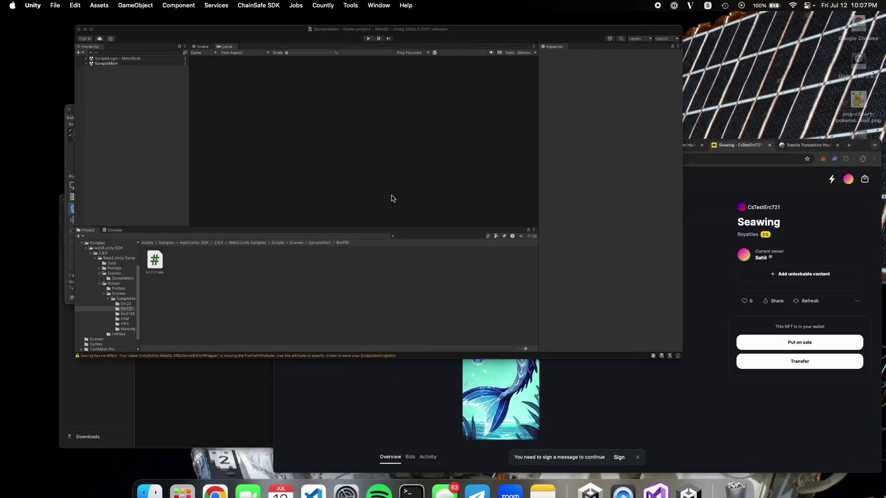
{"action": "double_click", "coordinate": [127, 377]}
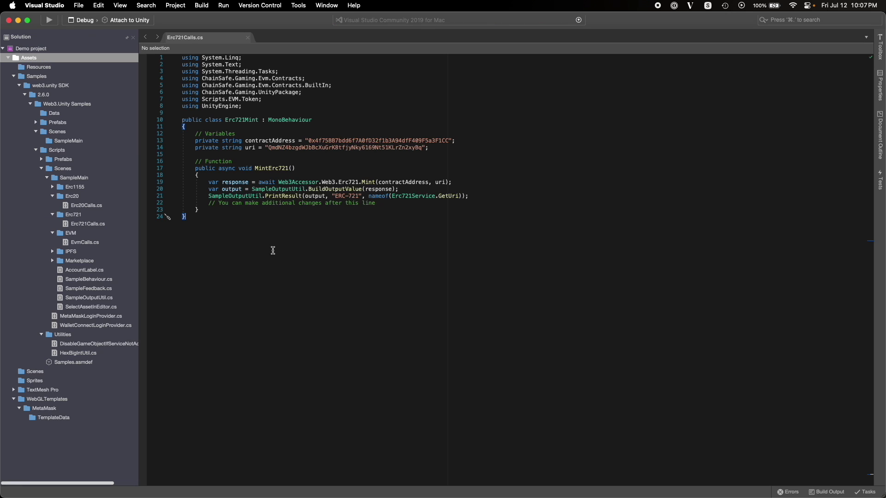
{"action": "left_click_drag", "start_coordinate": [270, 106], "coordinate": [185, 57]}
{"action": "left_click", "coordinate": [299, 107]}
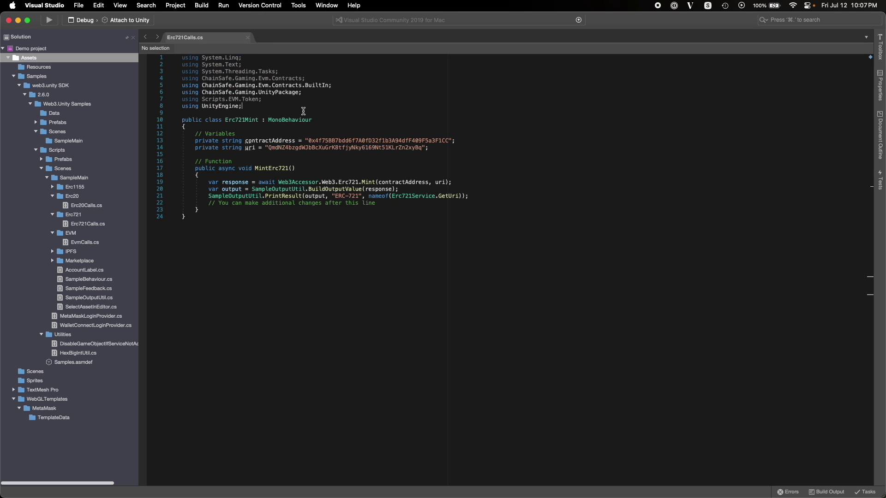
{"action": "left_click", "coordinate": [239, 119]}
{"action": "left_click", "coordinate": [280, 121]}
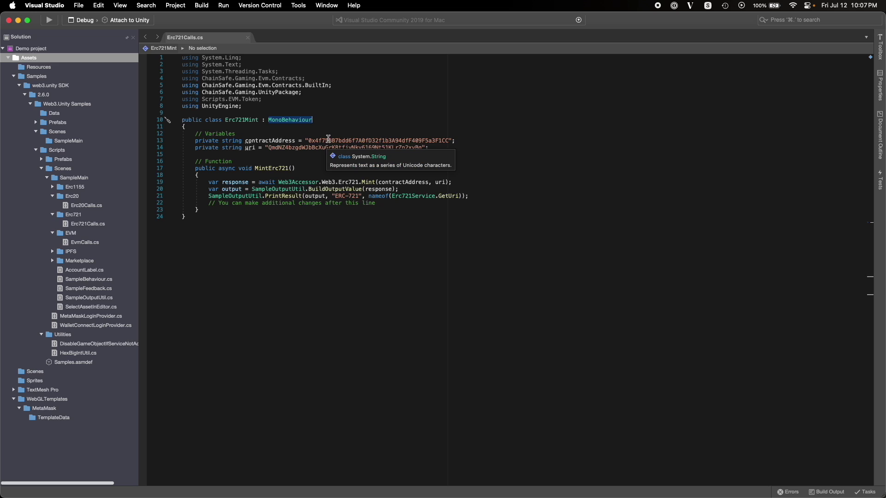
- Highlight the contract address, the ChainSafe Contracts namespaces, and the uri metadata string
{"action": "double_click", "coordinate": [328, 139]}
{"action": "left_click", "coordinate": [520, 144]}
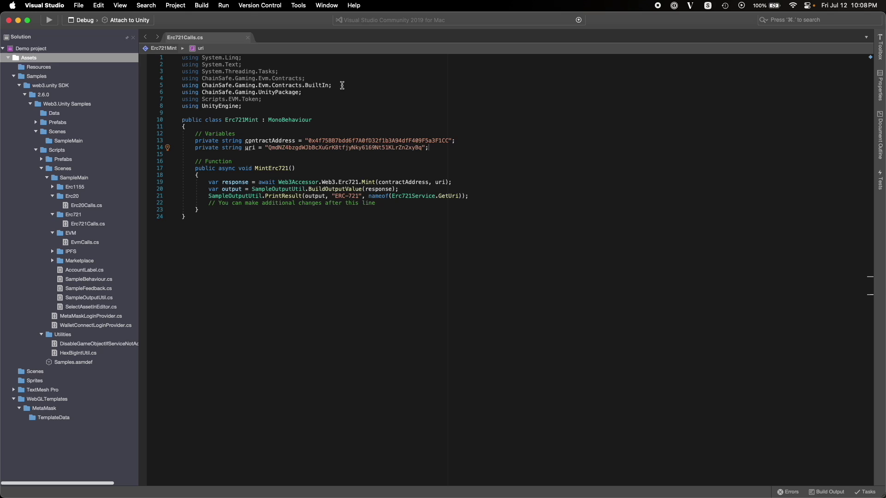
{"action": "left_click_drag", "start_coordinate": [342, 85], "coordinate": [182, 78]}
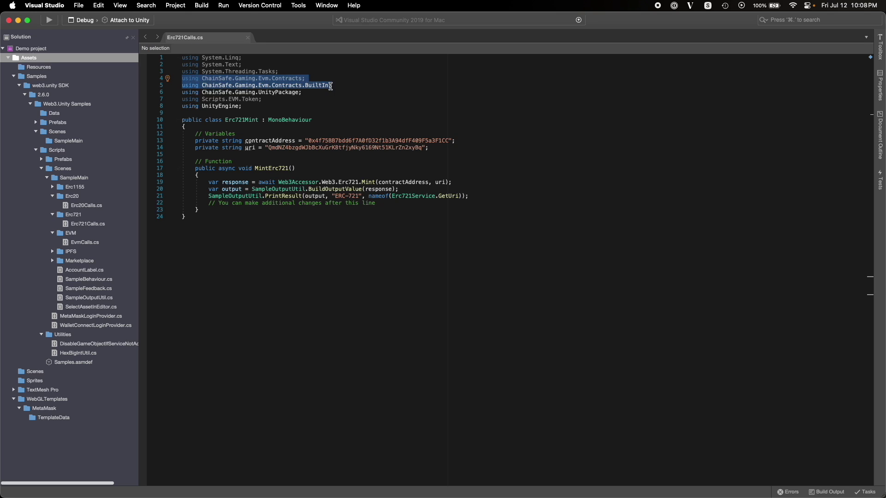
{"action": "left_click", "coordinate": [289, 79]}
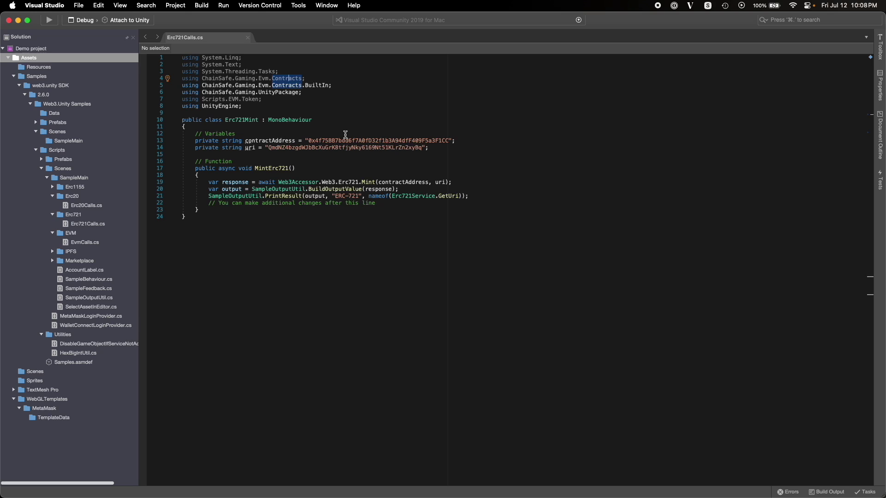
{"action": "double_click", "coordinate": [312, 149]}
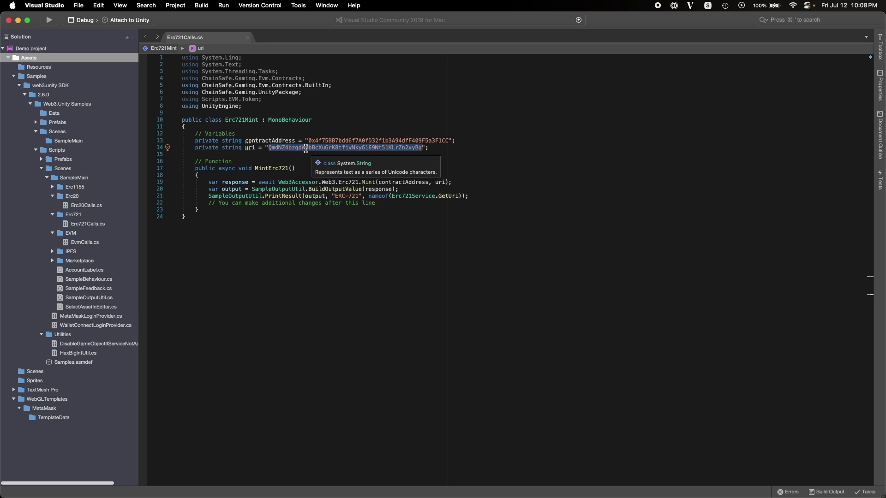
- Open QuickNode's IPFS Files list showing the uploaded creature images and metadata files
{"action": "key", "text": "ctrl+Up"}
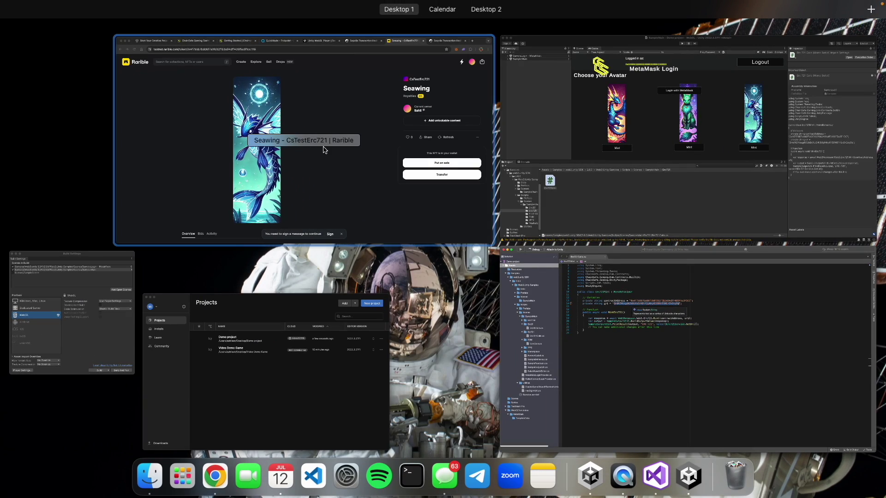
{"action": "left_click", "coordinate": [378, 135]}
{"action": "left_click", "coordinate": [373, 21]}
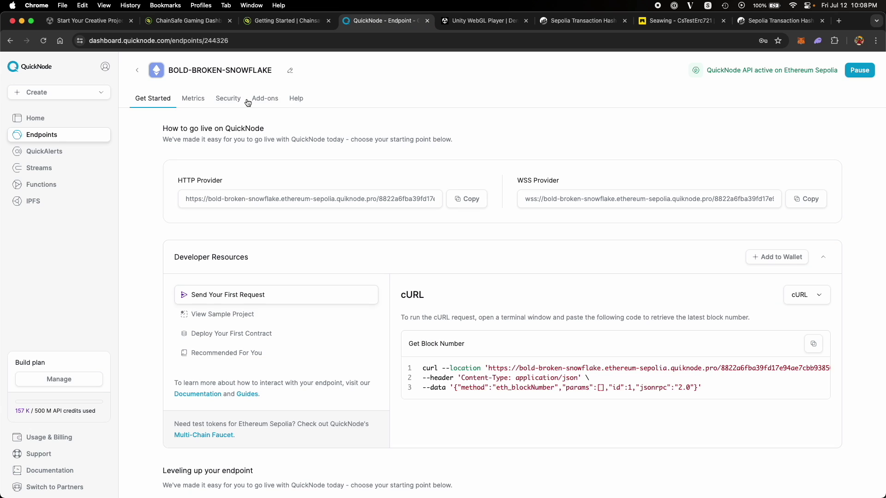
{"action": "left_click", "coordinate": [54, 202]}
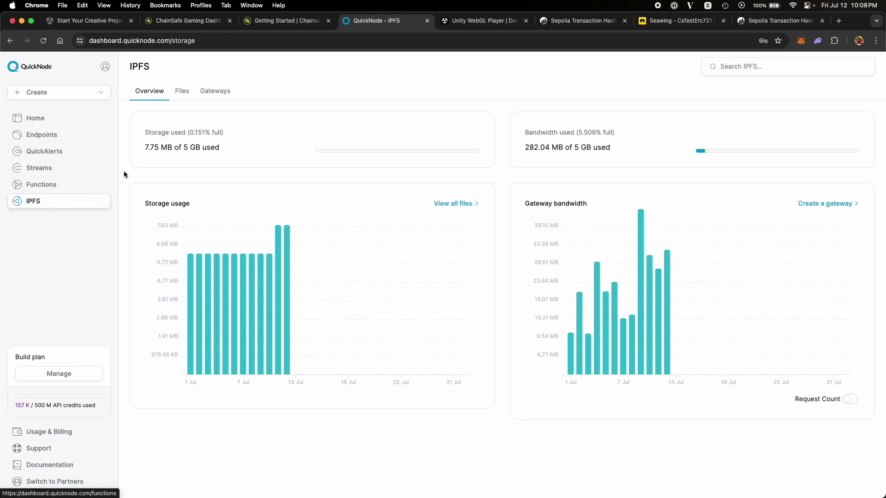
{"action": "left_click", "coordinate": [181, 92]}
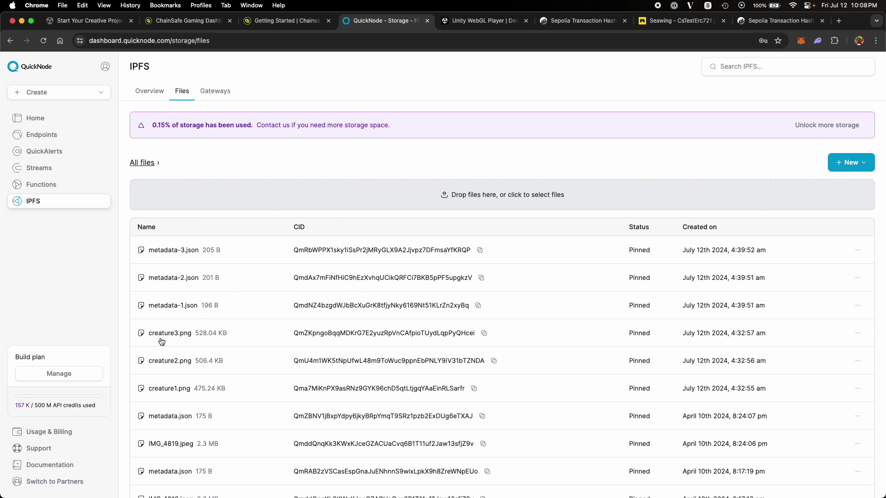
{"action": "left_click_drag", "start_coordinate": [147, 334], "coordinate": [183, 388]}
{"action": "left_click", "coordinate": [370, 177]}
- Copy the IPFS URL of metadata-3.json and load it in a new tab
{"action": "left_click", "coordinate": [175, 250]}
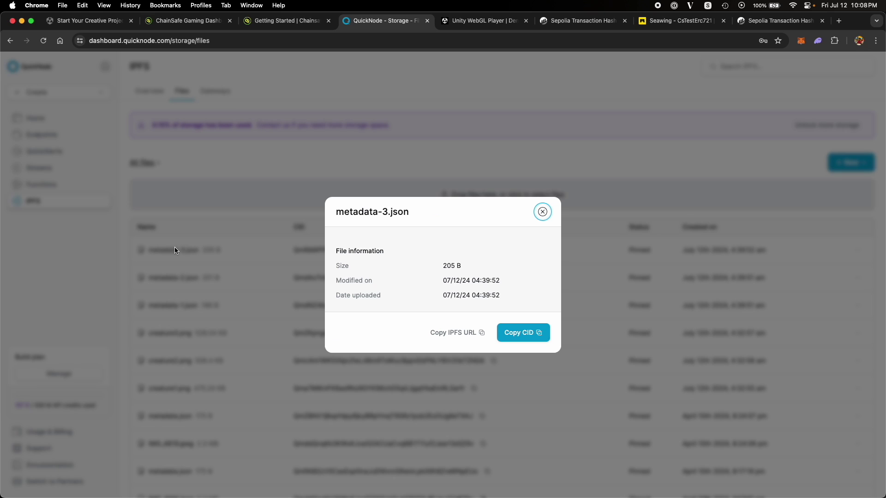
{"action": "left_click", "coordinate": [463, 333]}
{"action": "left_click", "coordinate": [839, 21]}
{"action": "key", "text": "super+v"}
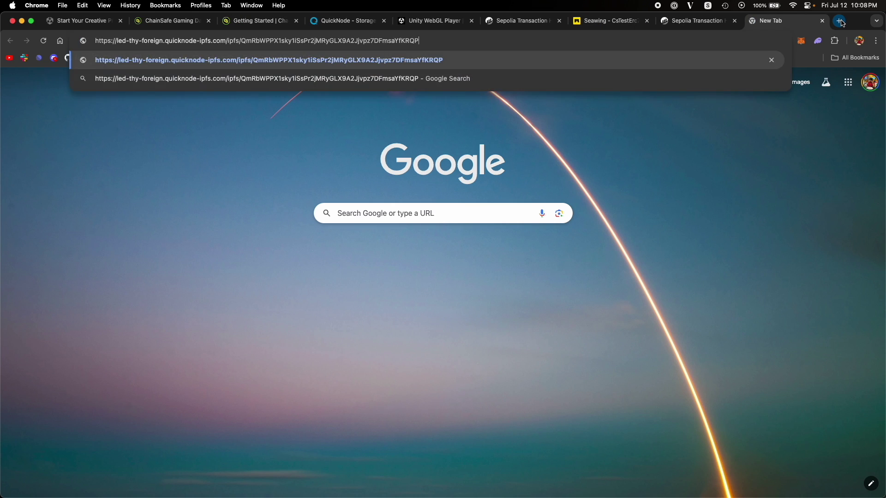
{"action": "key", "text": "Return"}
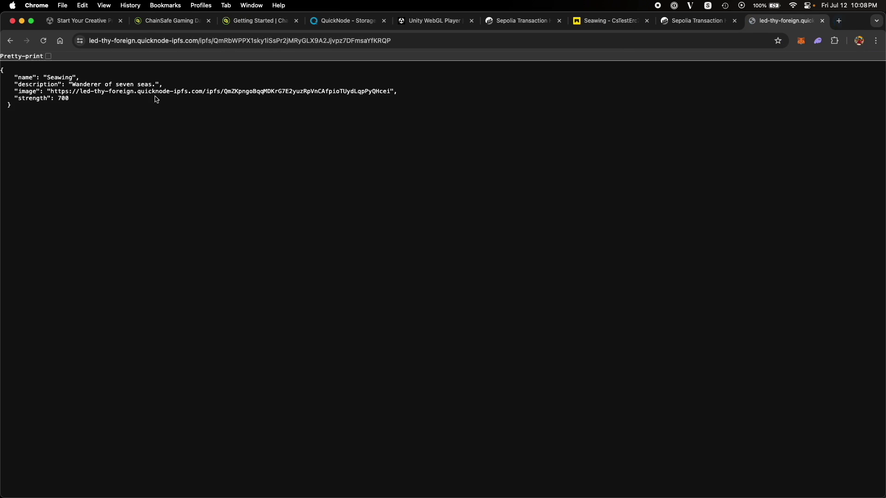
- Check the Seawing name and description, then load its image URL in a new tab
{"action": "double_click", "coordinate": [59, 78]}
{"action": "left_click_drag", "start_coordinate": [71, 84], "coordinate": [159, 91]}
{"action": "left_click", "coordinate": [119, 103]}
{"action": "left_click_drag", "start_coordinate": [51, 90], "coordinate": [390, 90]}
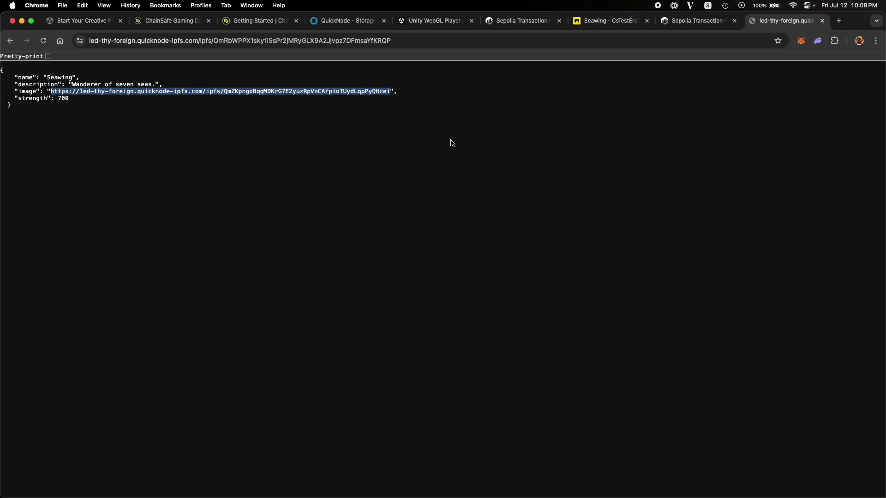
{"action": "left_click", "coordinate": [837, 21]}
{"action": "key", "text": "super+v"}
{"action": "key", "text": "Return"}
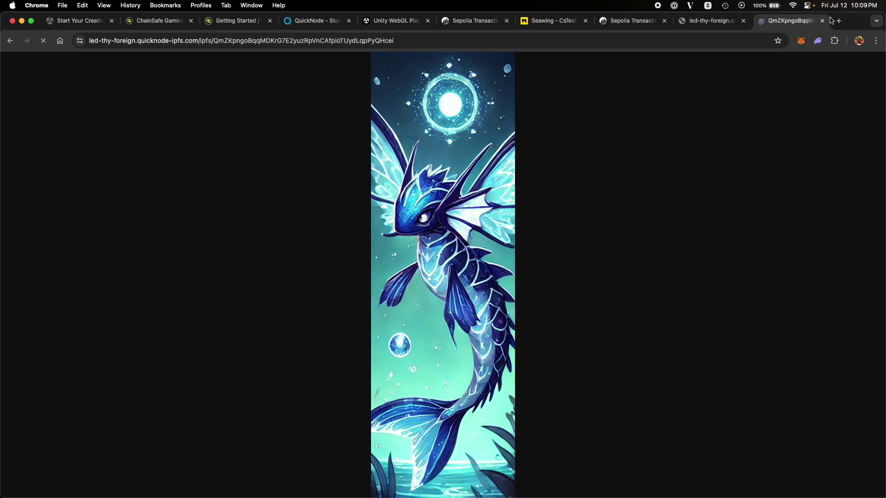
- Copy the IPFS URL of metadata-2.json and load it in a new tab
{"action": "left_click", "coordinate": [322, 23]}
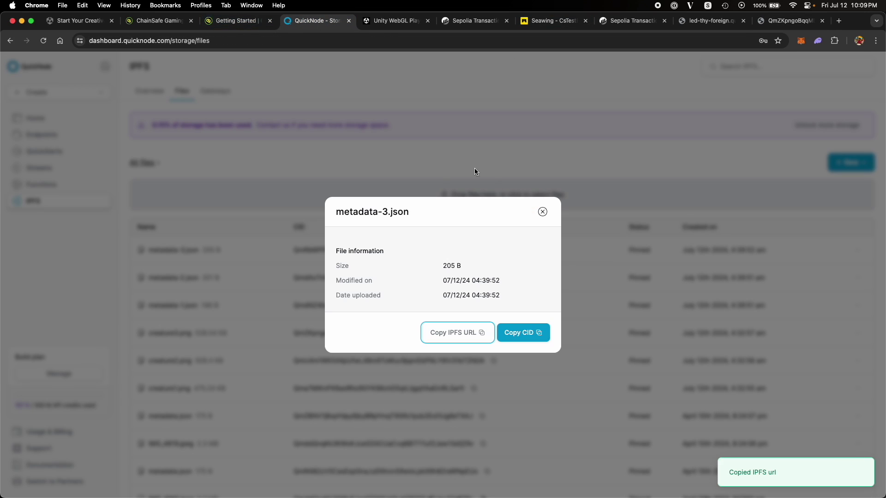
{"action": "left_click", "coordinate": [542, 212]}
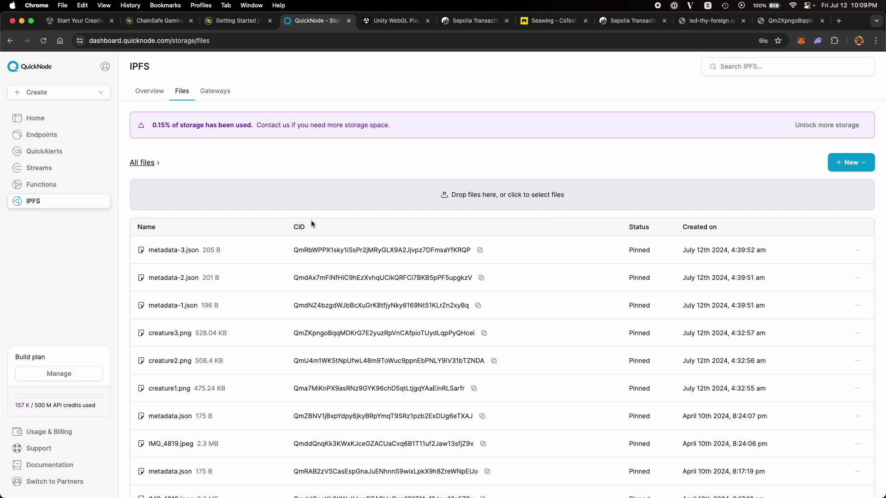
{"action": "left_click", "coordinate": [316, 302]}
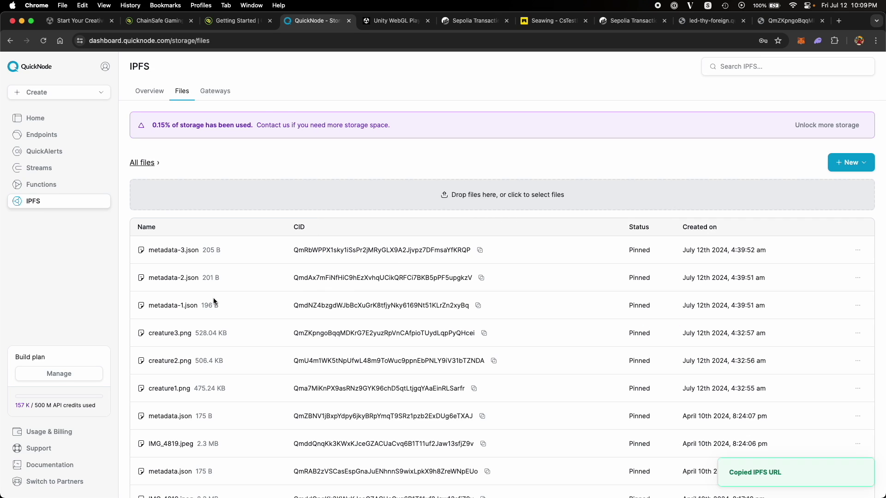
{"action": "left_click", "coordinate": [173, 279]}
{"action": "left_click", "coordinate": [442, 334]}
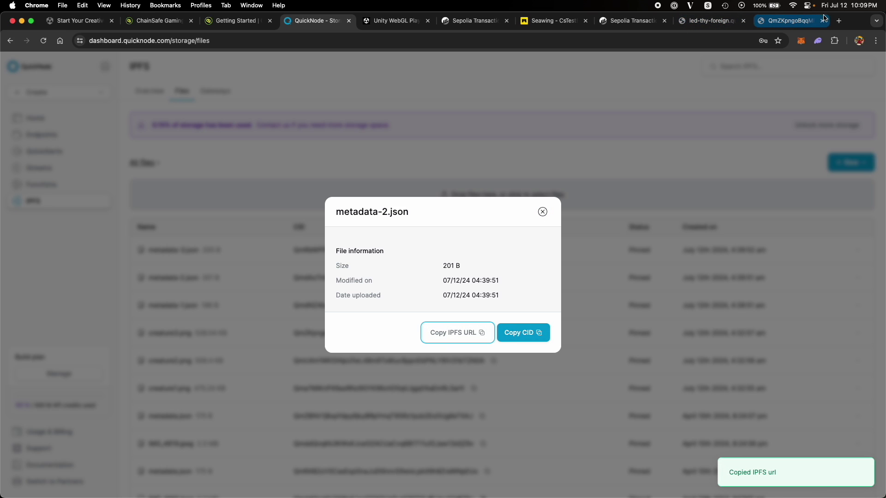
{"action": "left_click", "coordinate": [839, 21]}
{"action": "key", "text": "super+v"}
{"action": "key", "text": "Return"}
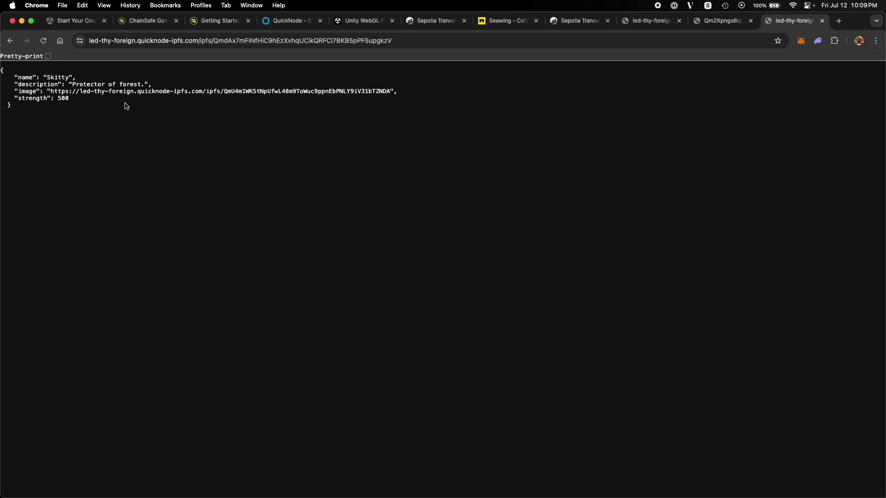
- Note the Skitty name and load its green cat image URL in a new tab
{"action": "double_click", "coordinate": [57, 77]}
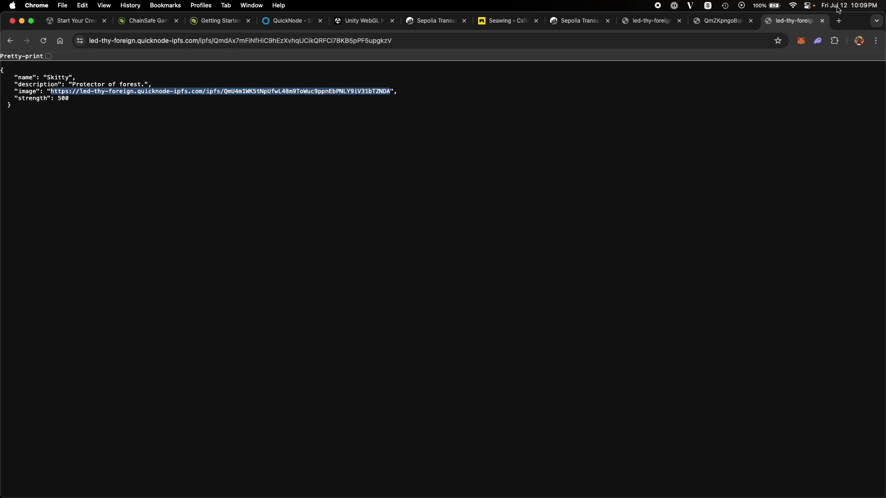
{"action": "left_click", "coordinate": [838, 20]}
{"action": "key", "text": "super+v"}
{"action": "key", "text": "Return"}
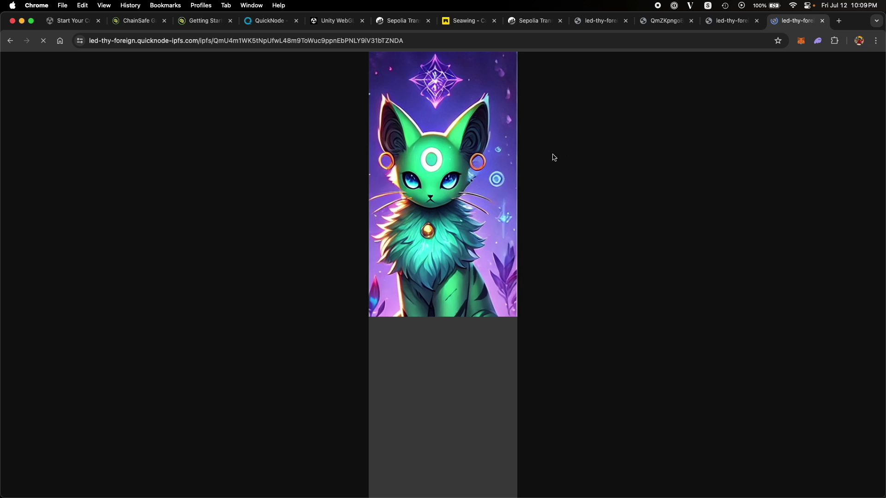
- In Visual Studio, highlight the uri value and MintErc721's Mint(contractAddress, uri) call and result lines
{"action": "key", "text": "ctrl+Up"}
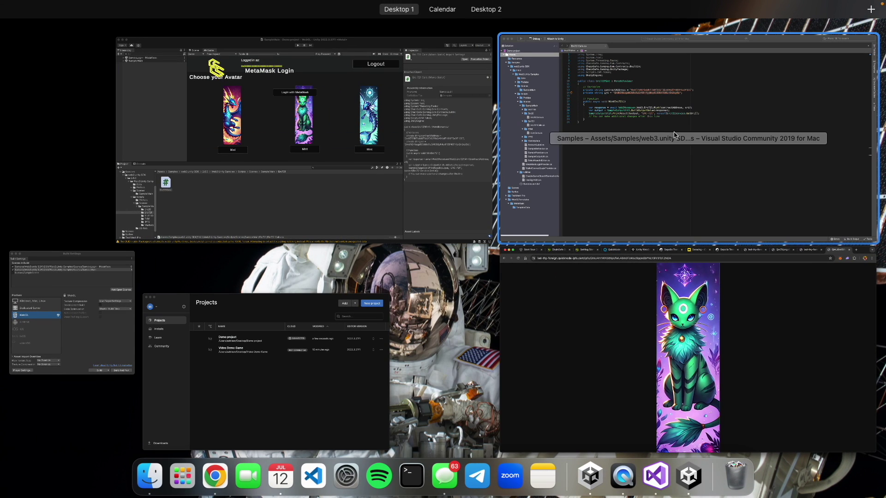
{"action": "left_click", "coordinate": [675, 136]}
{"action": "left_click", "coordinate": [370, 289]}
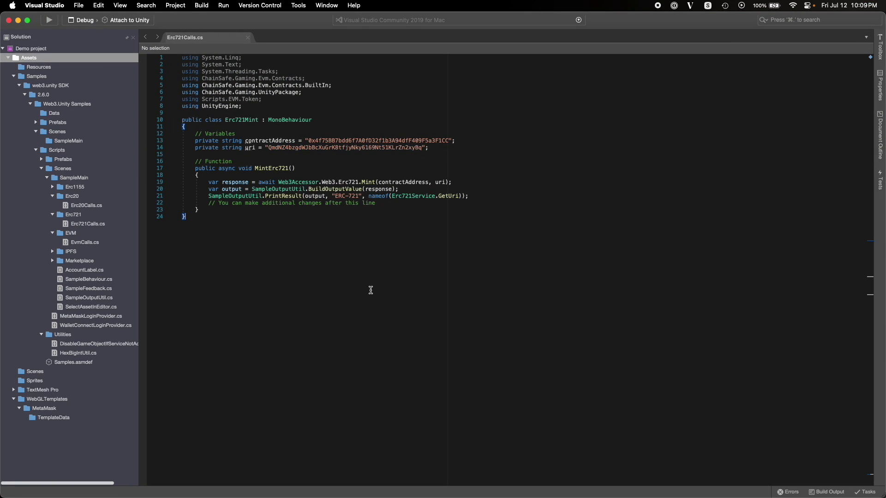
{"action": "double_click", "coordinate": [358, 147]}
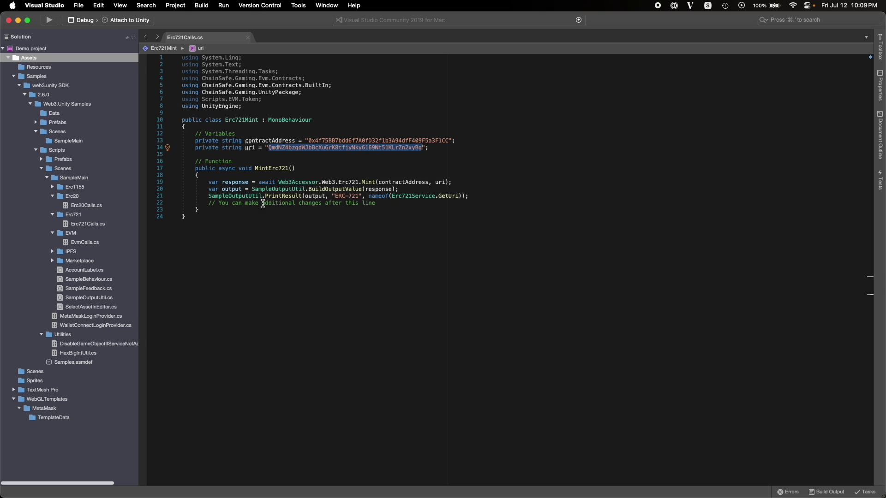
{"action": "left_click", "coordinate": [270, 169]}
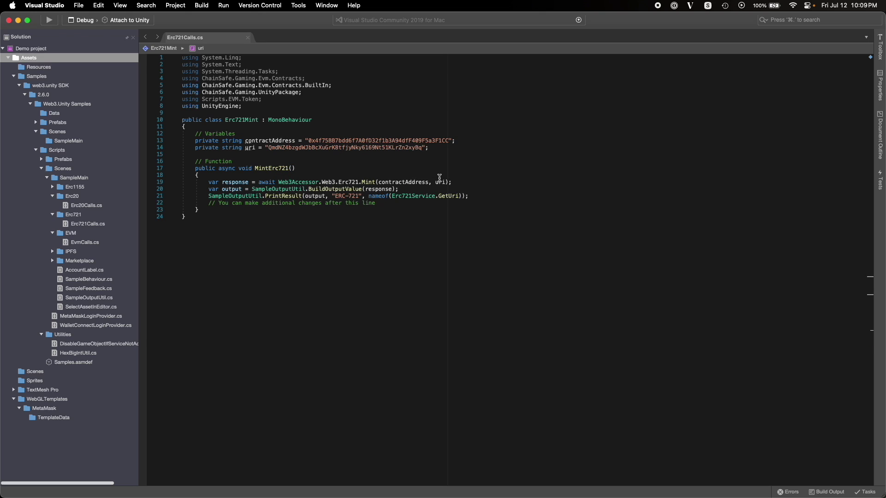
{"action": "left_click_drag", "start_coordinate": [445, 182], "coordinate": [208, 189]}
{"action": "left_click", "coordinate": [409, 211]}
- Open EvmCalls.cs and Erc20Calls.cs in tabs, then return to Erc721Calls.cs
{"action": "double_click", "coordinate": [97, 245]}
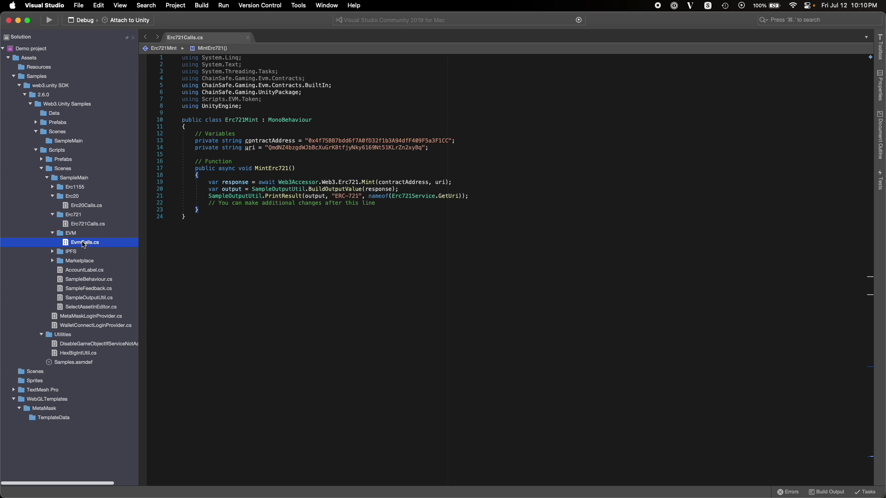
{"action": "double_click", "coordinate": [91, 206]}
{"action": "double_click", "coordinate": [89, 224]}
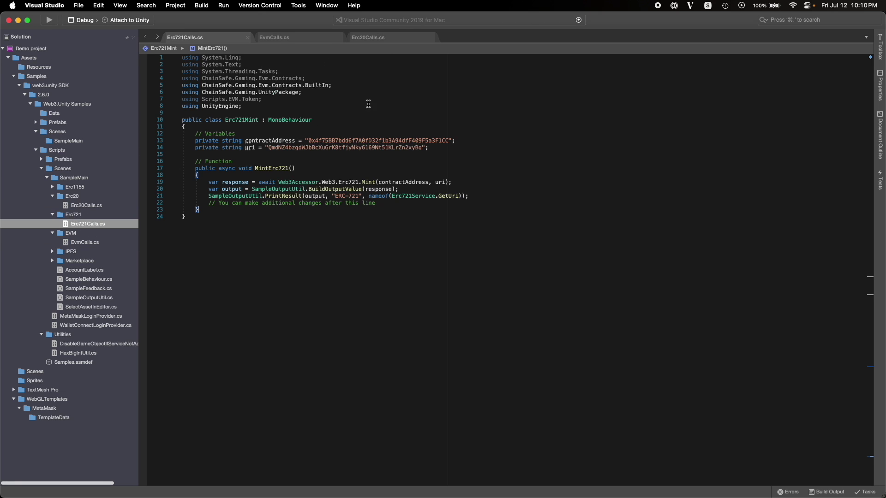
{"action": "left_click", "coordinate": [284, 40]}
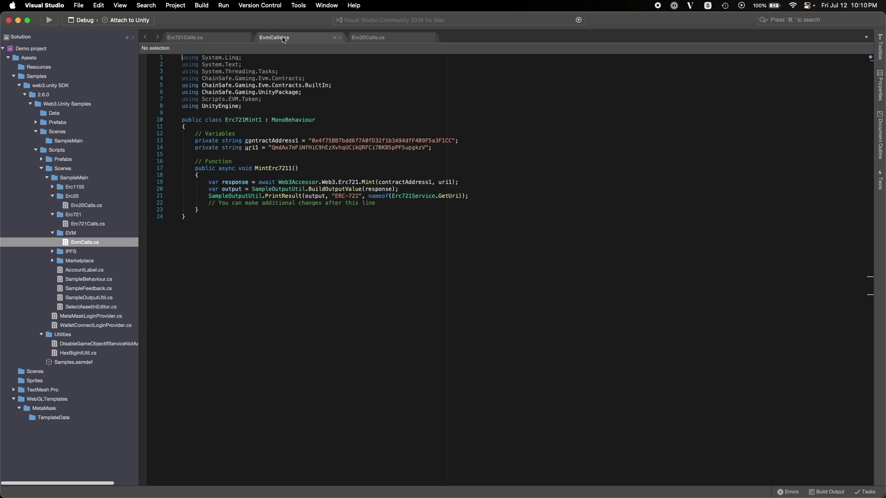
{"action": "left_click", "coordinate": [90, 225]}
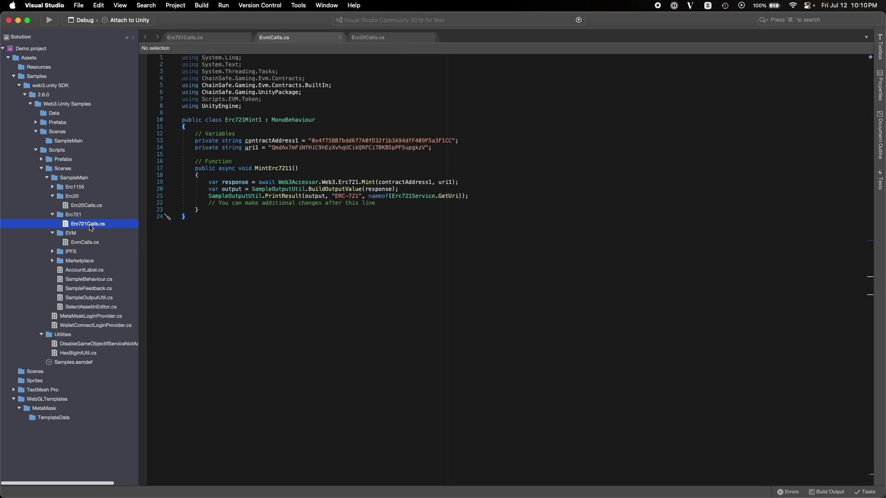
{"action": "double_click", "coordinate": [87, 223]}
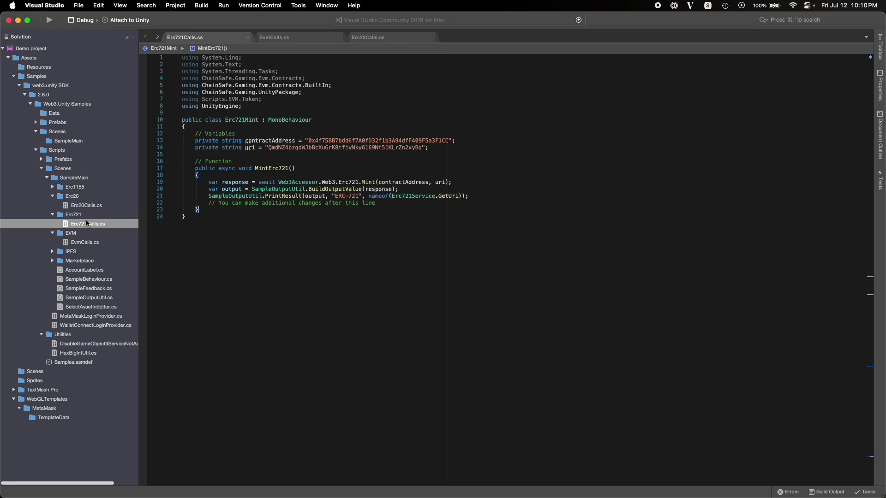
{"action": "left_click", "coordinate": [320, 220]}
- Switch back to the Unity Editor showing the avatar Game view and Erc721Calls Inspector
{"action": "key", "text": "ctrl+Up"}
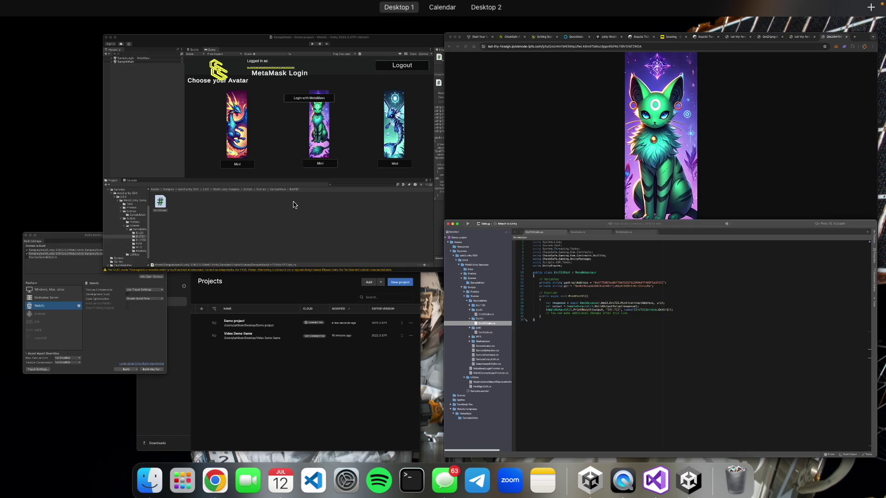
{"action": "left_click", "coordinate": [366, 192]}
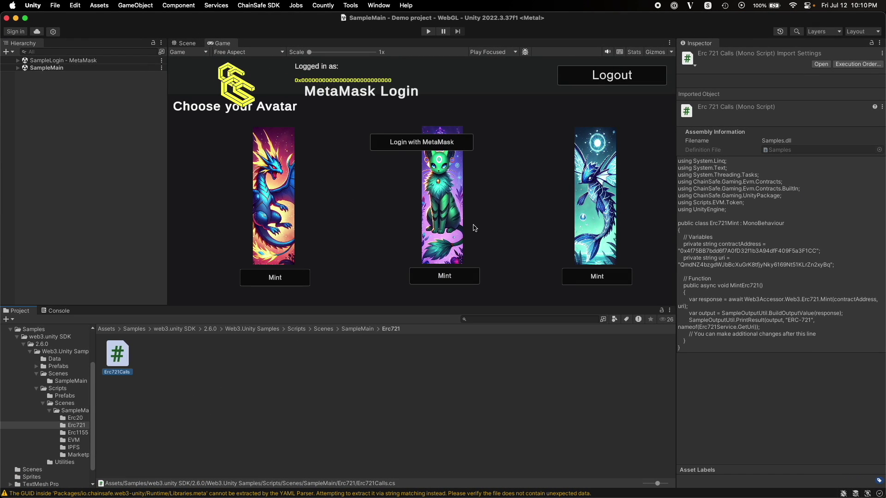